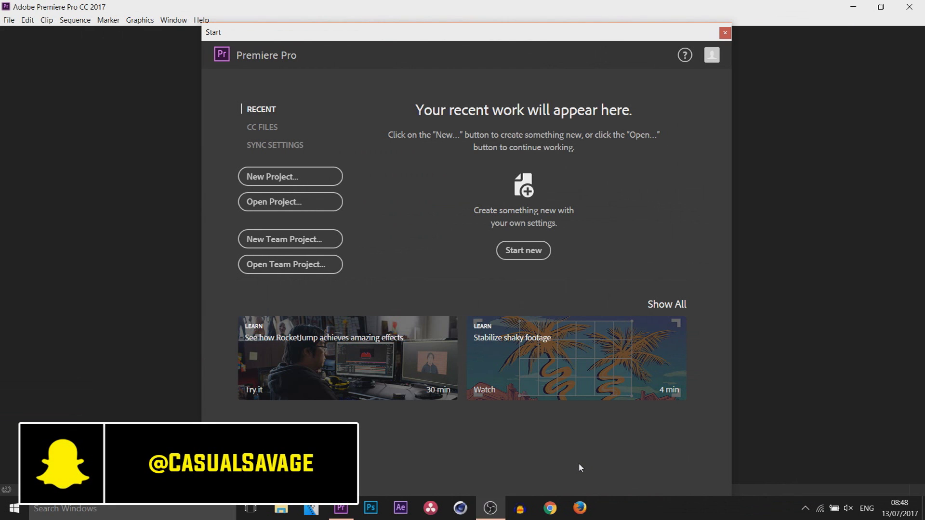
Step: Start a new project and name it Project
left_click(283, 176)
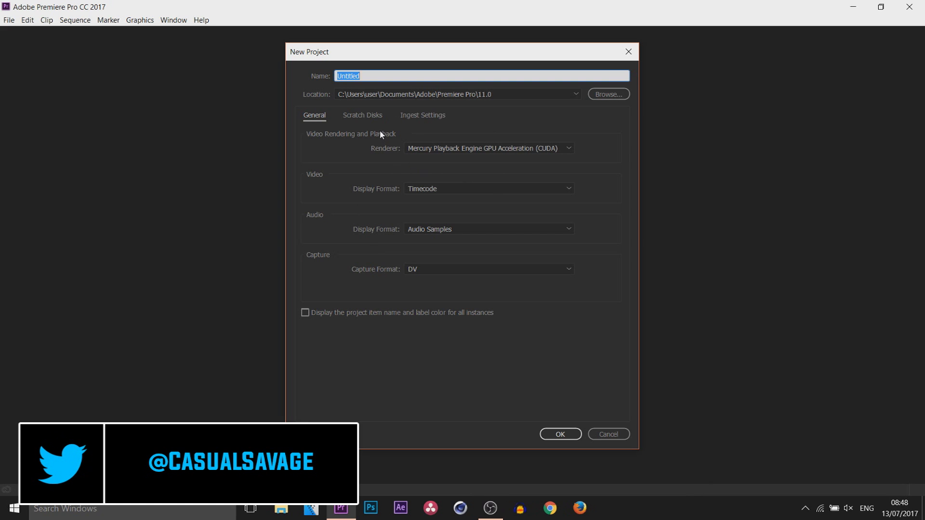
left_click(366, 116)
left_click(417, 116)
left_click(322, 115)
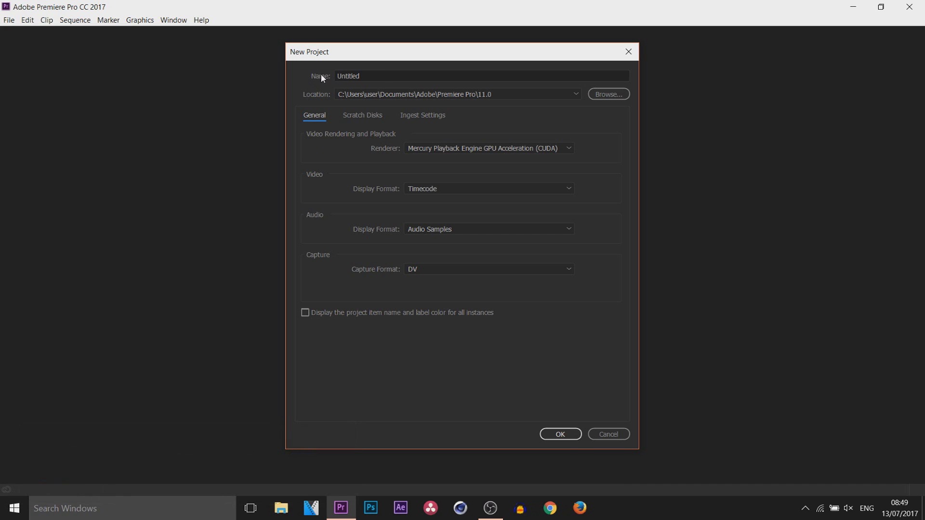
left_click(383, 73)
left_click_drag(383, 73, 259, 84)
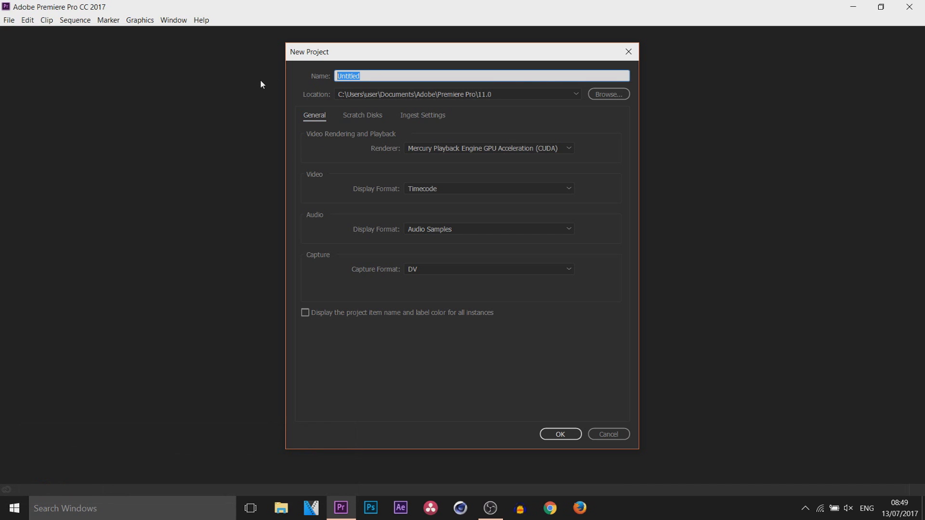
type("Project")
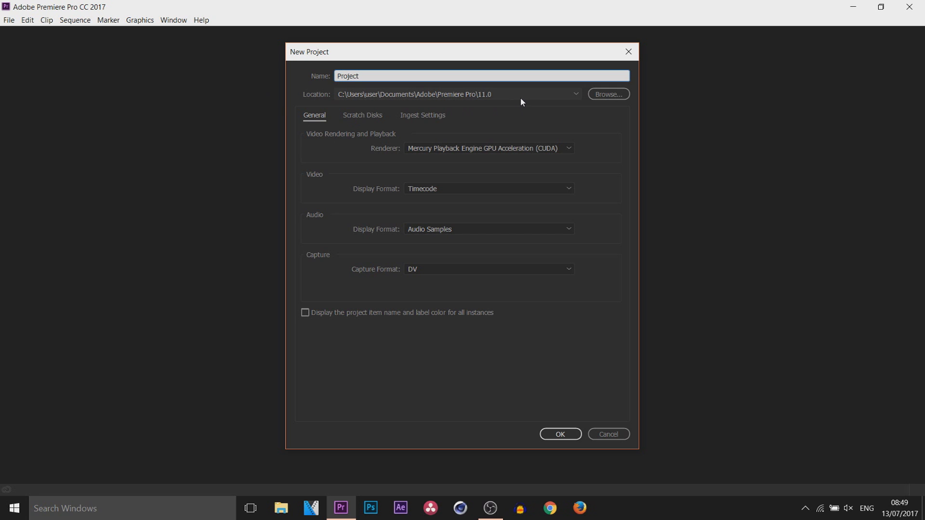
Step: Set the project location to the Project folder on the Desktop and create the project
left_click(600, 96)
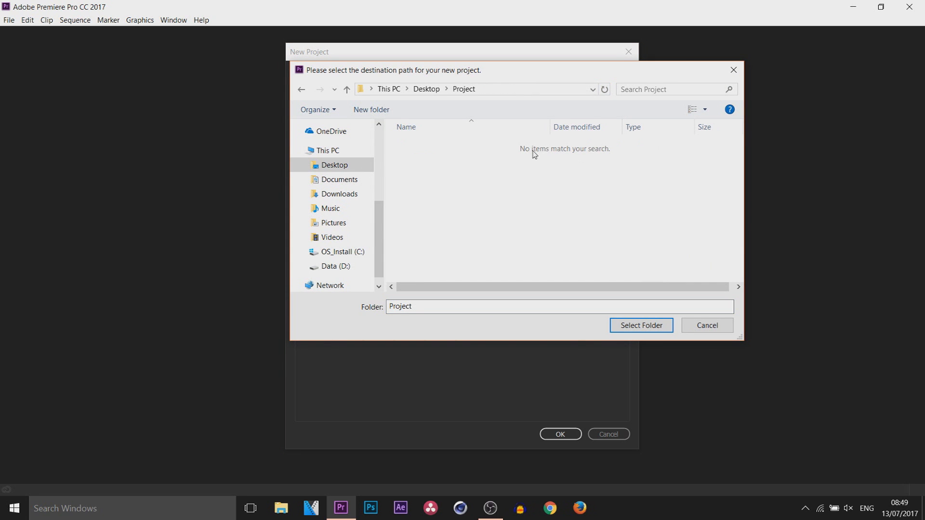
left_click(642, 325)
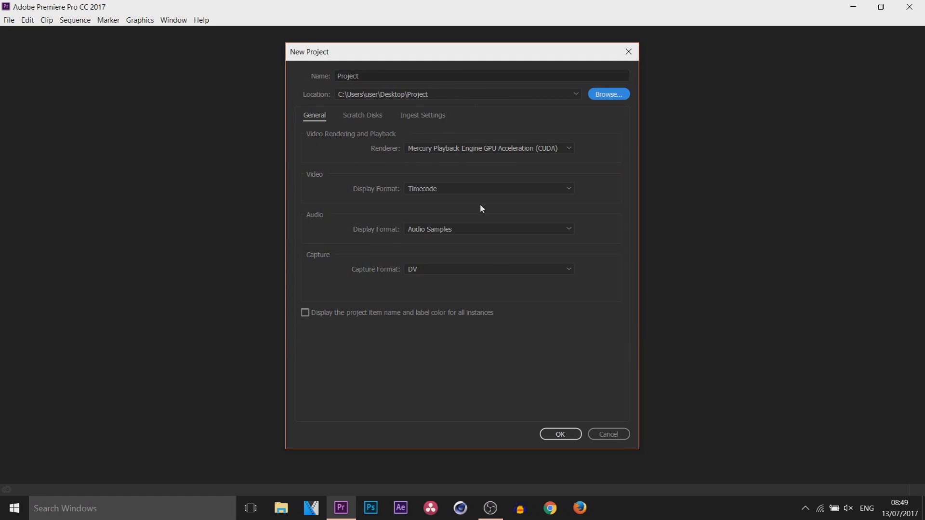
left_click(555, 434)
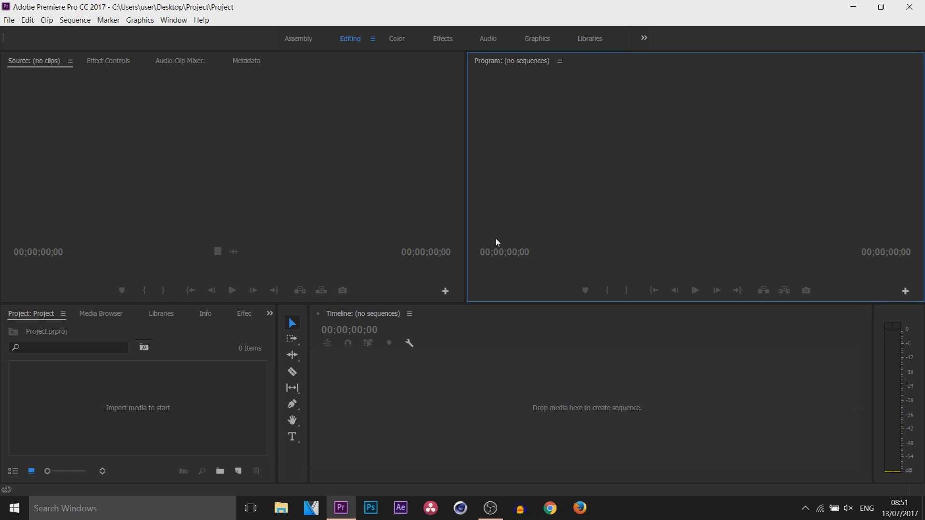
Step: Close the Metadata and Audio Clip Mixer panels in the Source monitor's group
key("shift+5")
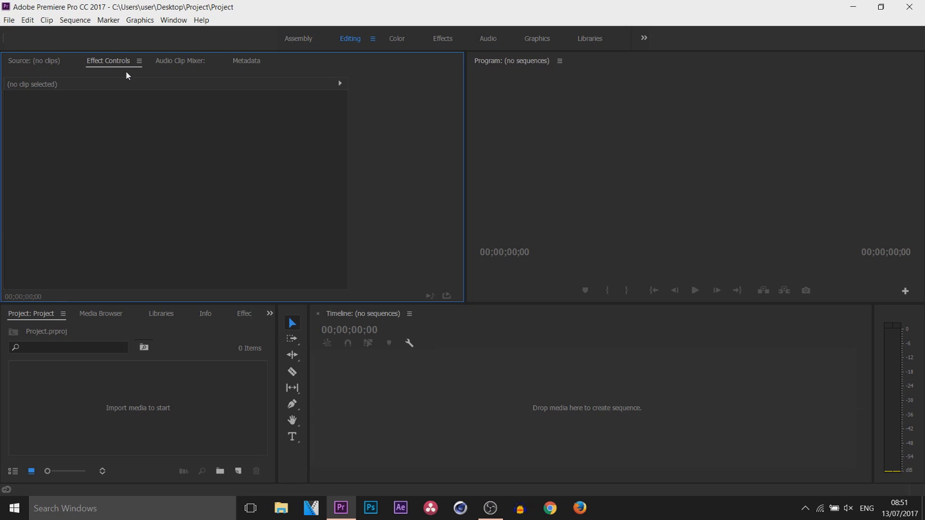
left_click(174, 63)
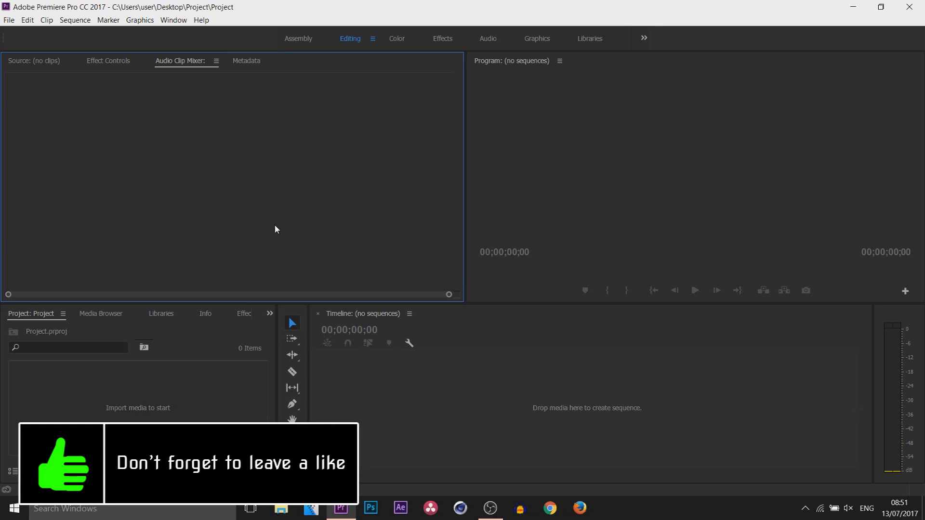
left_click(246, 61)
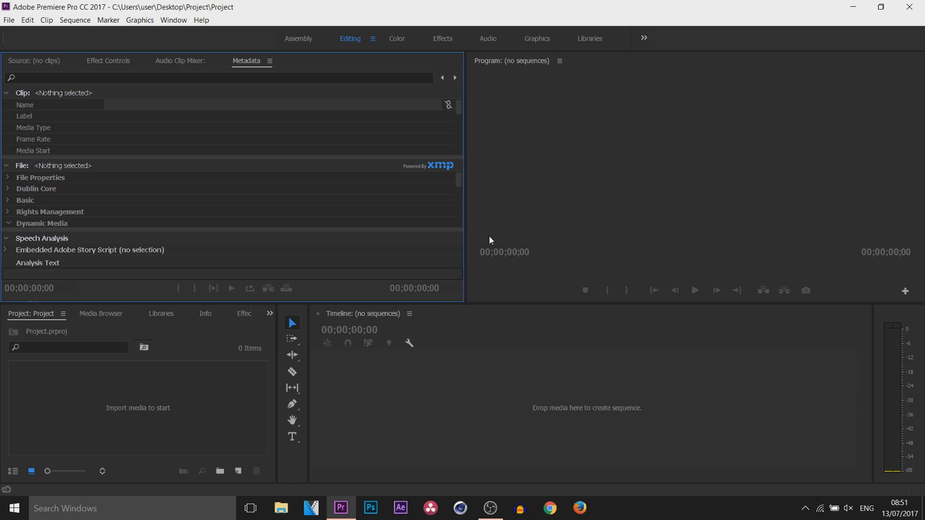
left_click(269, 63)
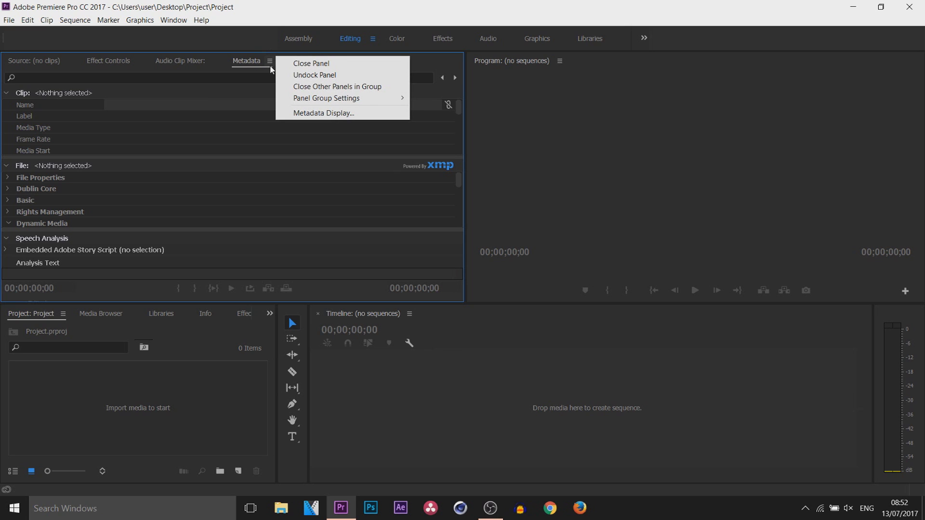
left_click(326, 65)
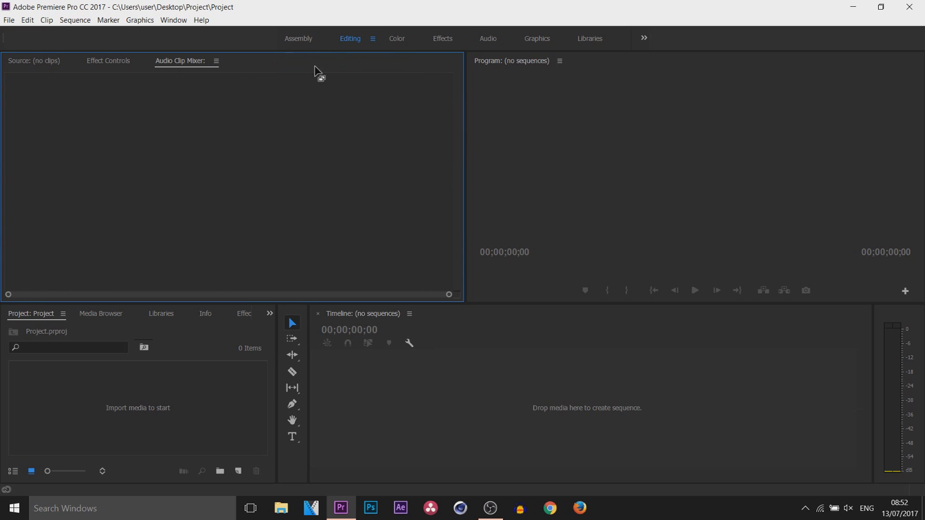
left_click(216, 62)
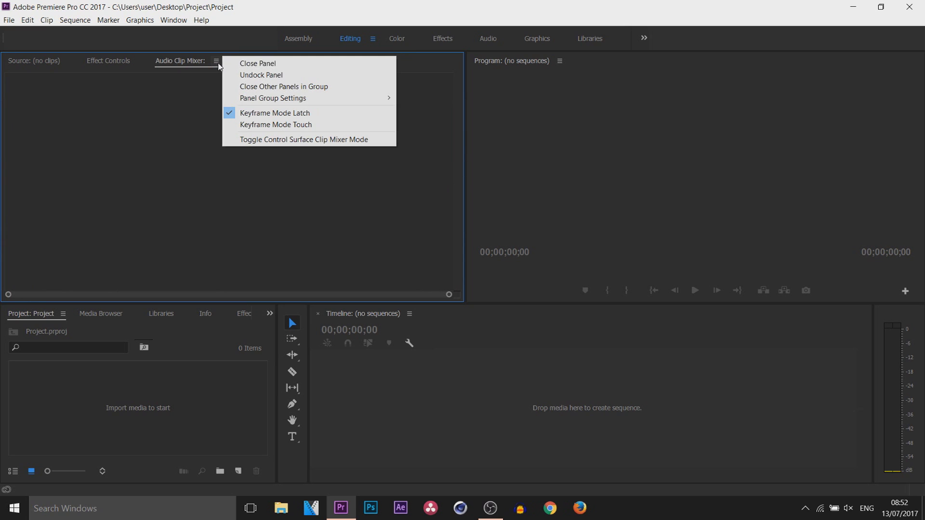
left_click(248, 67)
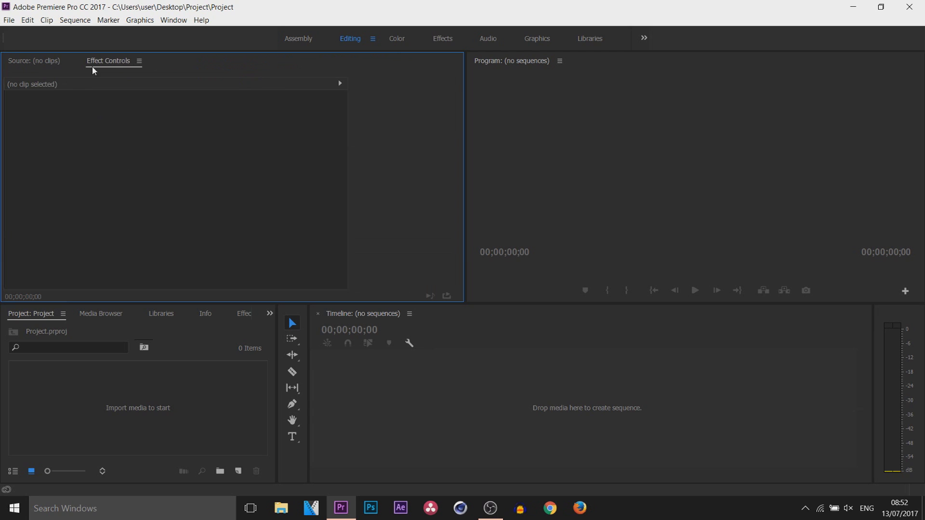
Step: Move the whole Project panel group into the Source monitor's panel group
left_click(54, 63)
left_click(110, 64)
left_click(41, 67)
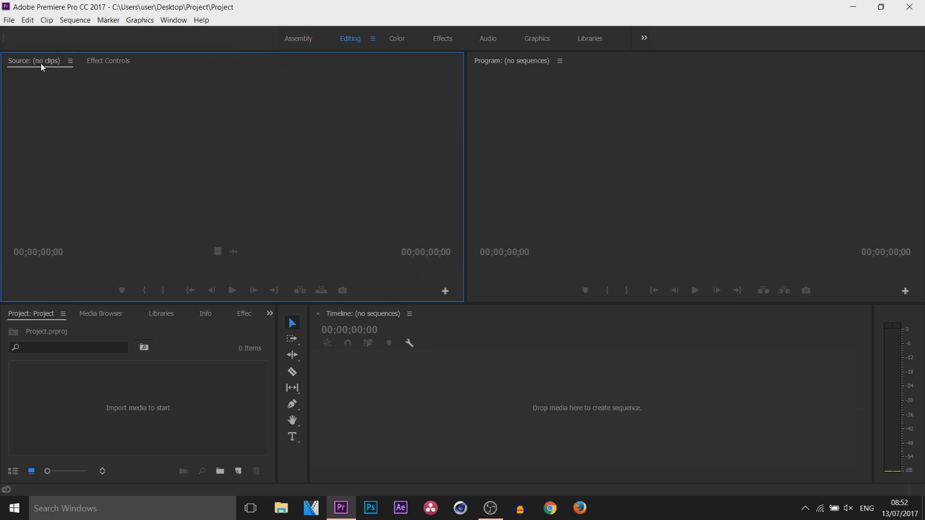
left_click(52, 314)
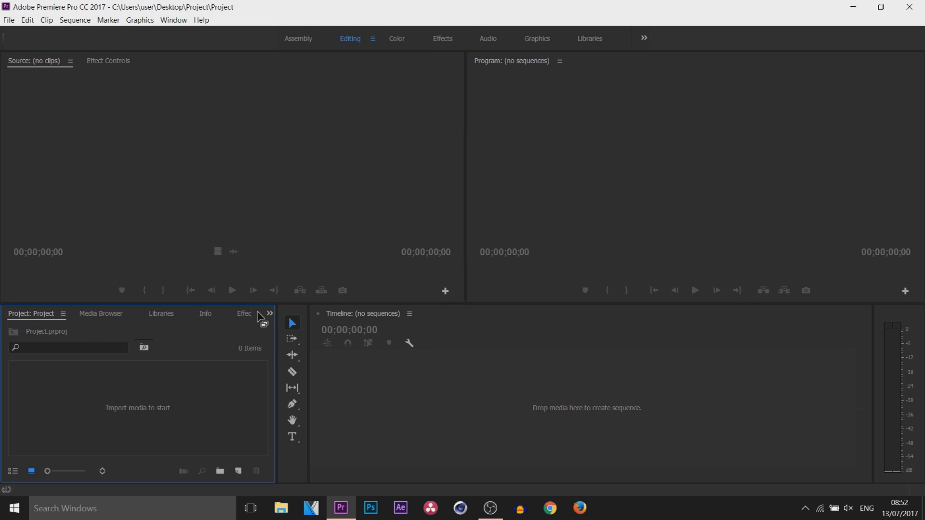
left_click_drag(260, 316, 248, 62)
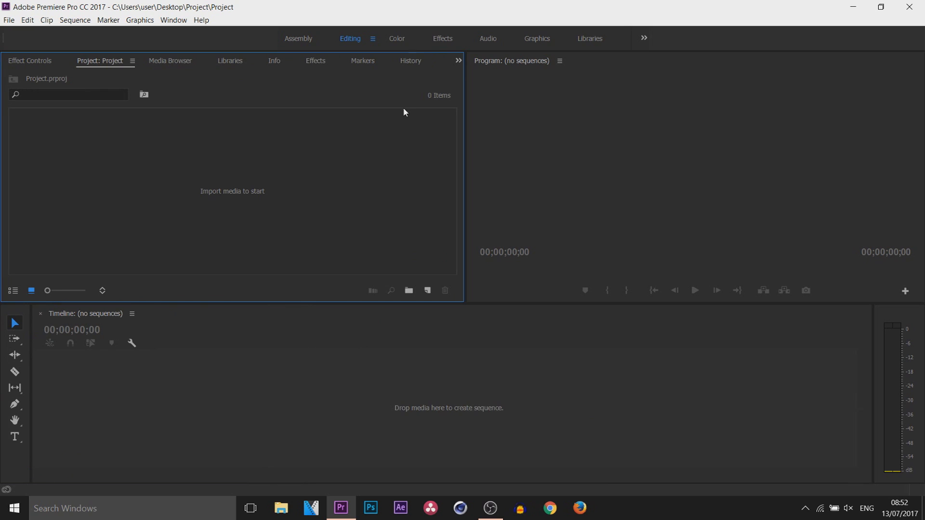
Step: Examine the folders on the local drives D: (Data) and C: (OS_Install) in the Media Browser
left_click(177, 60)
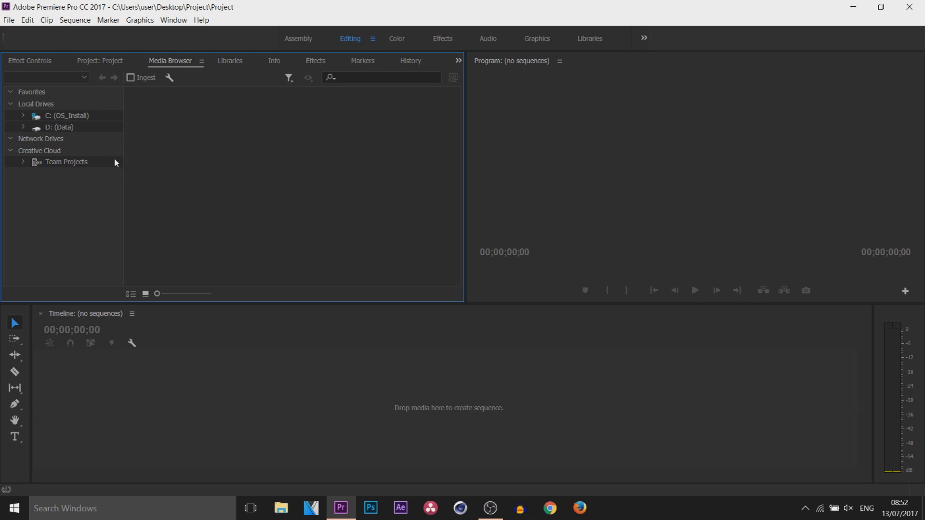
left_click(23, 127)
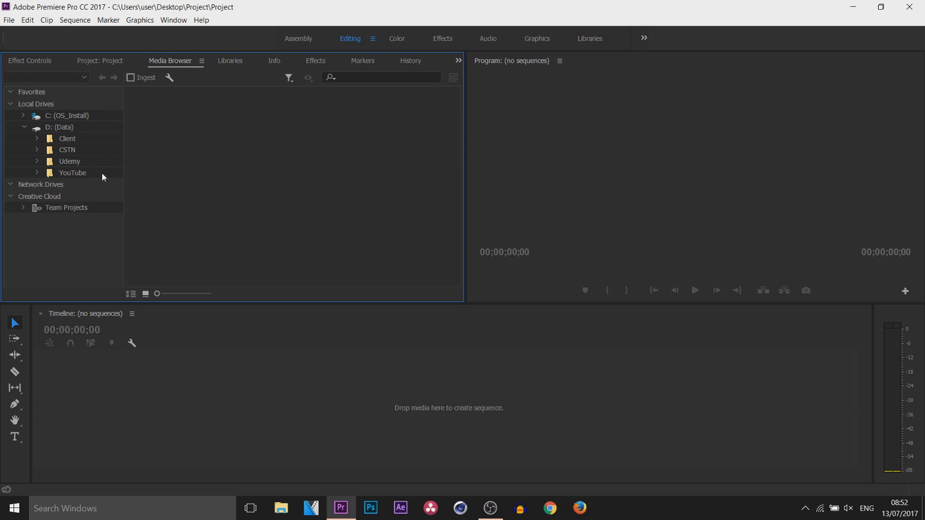
left_click(23, 126)
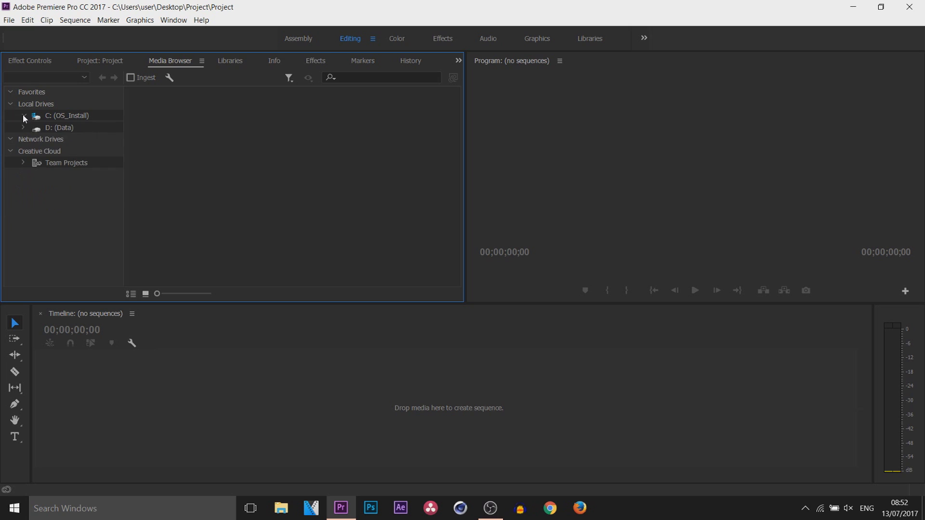
left_click(24, 116)
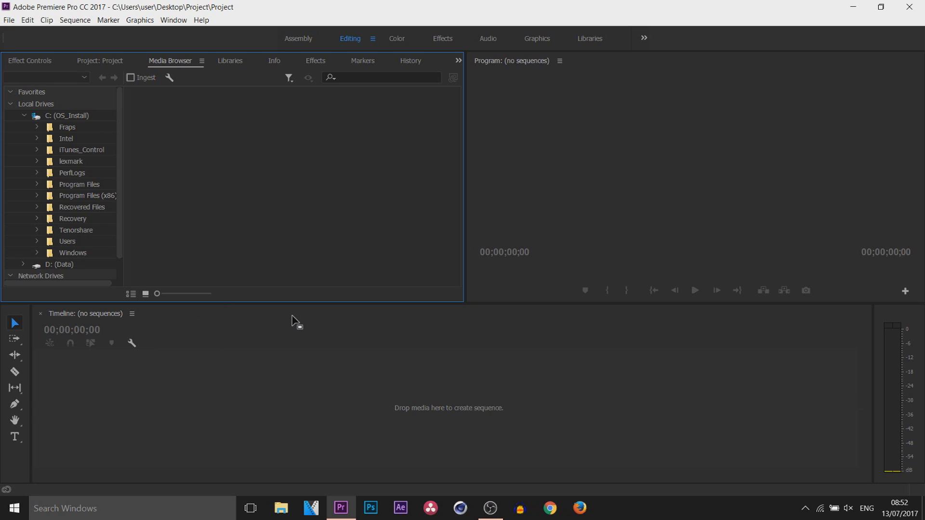
left_click(10, 103)
Step: Close the Libraries and Info panels in the combined panel group
left_click(230, 60)
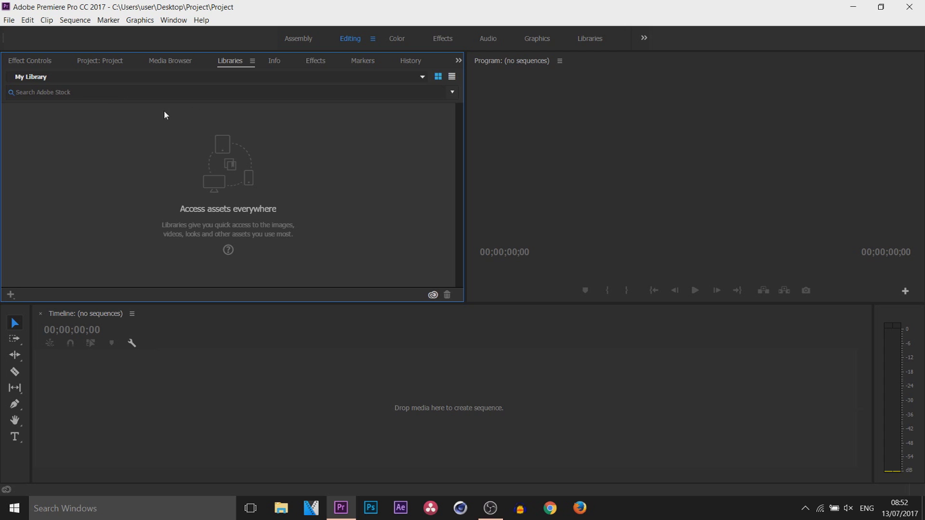
left_click(252, 61)
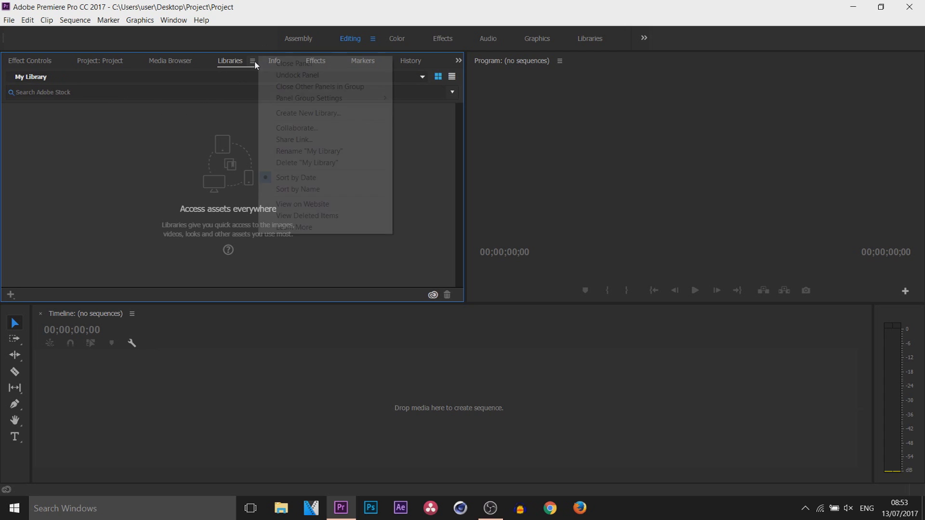
left_click(282, 66)
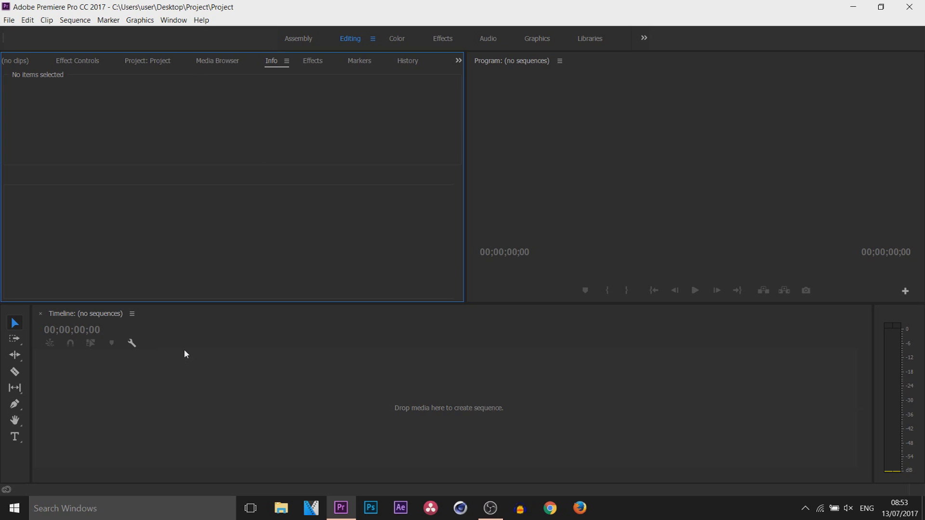
left_click(288, 61)
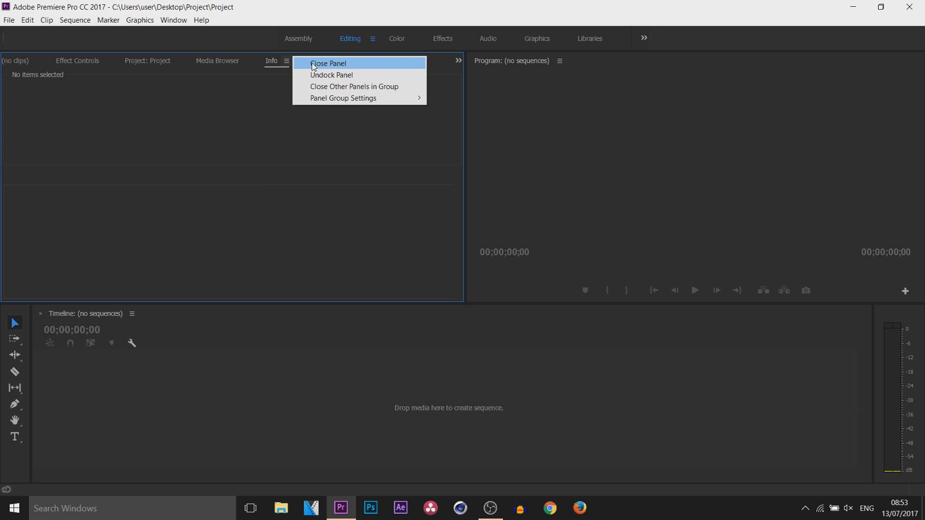
left_click(313, 65)
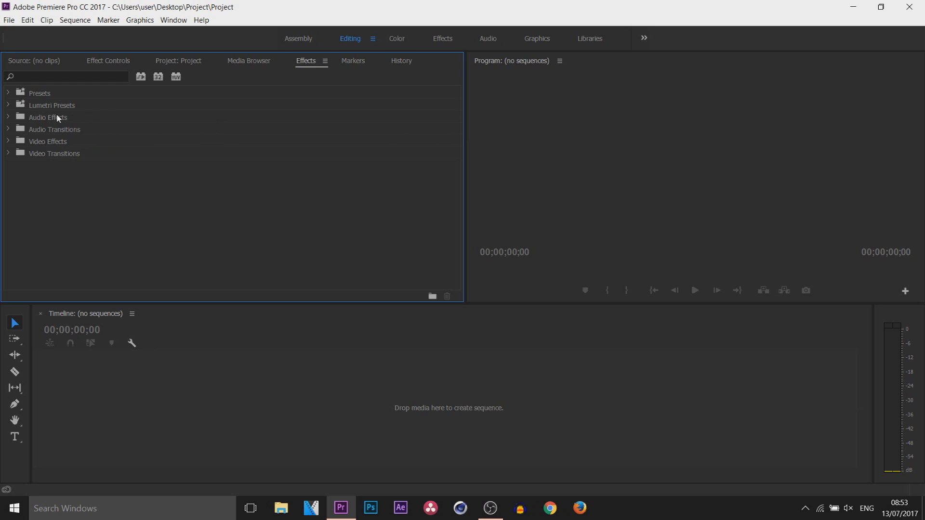
Step: Close the Markers and History panels in the combined panel group
left_click(354, 61)
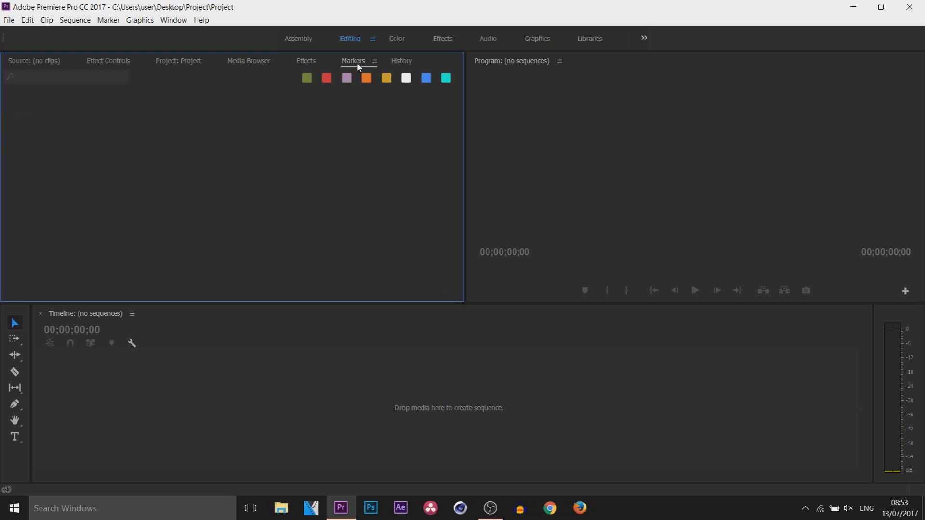
left_click(376, 63)
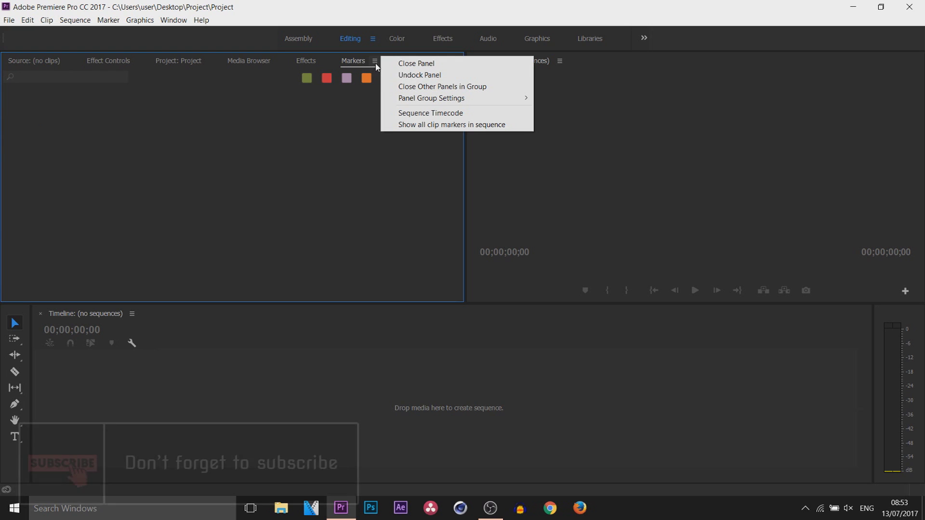
left_click(423, 66)
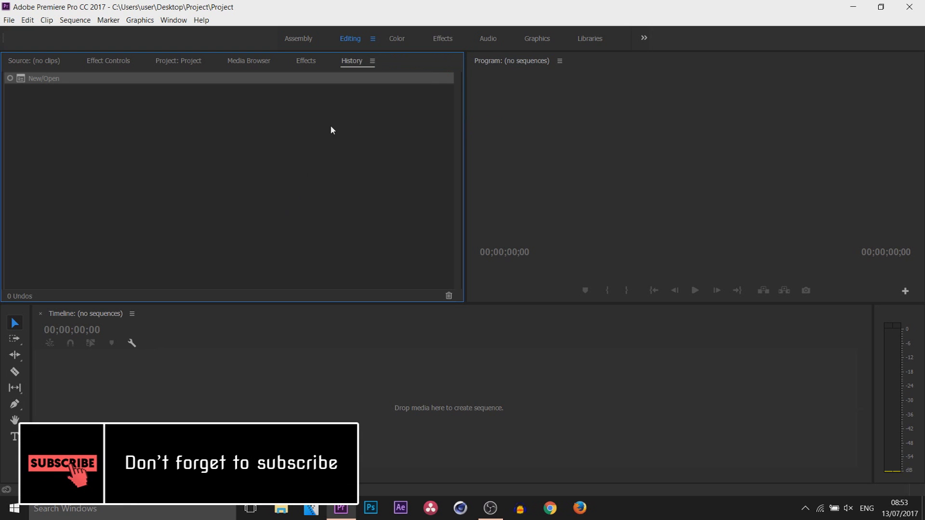
left_click(373, 61)
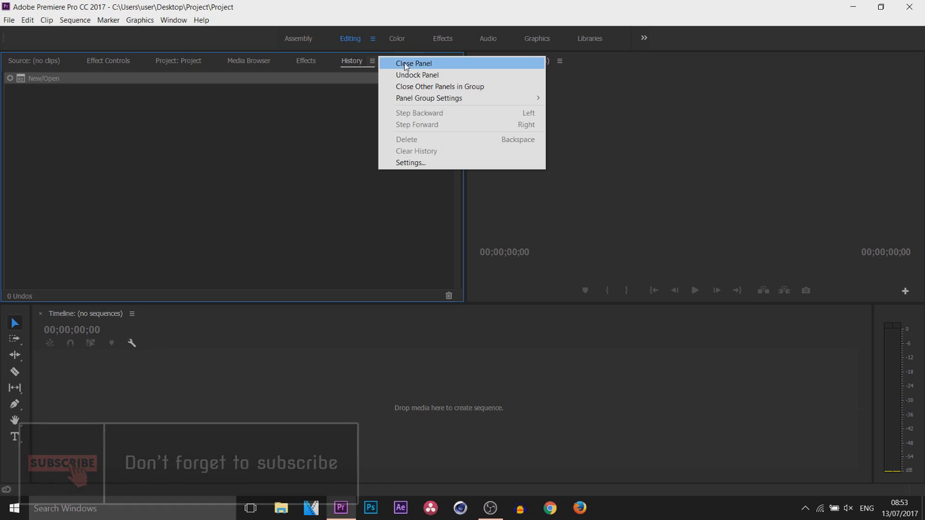
left_click(409, 65)
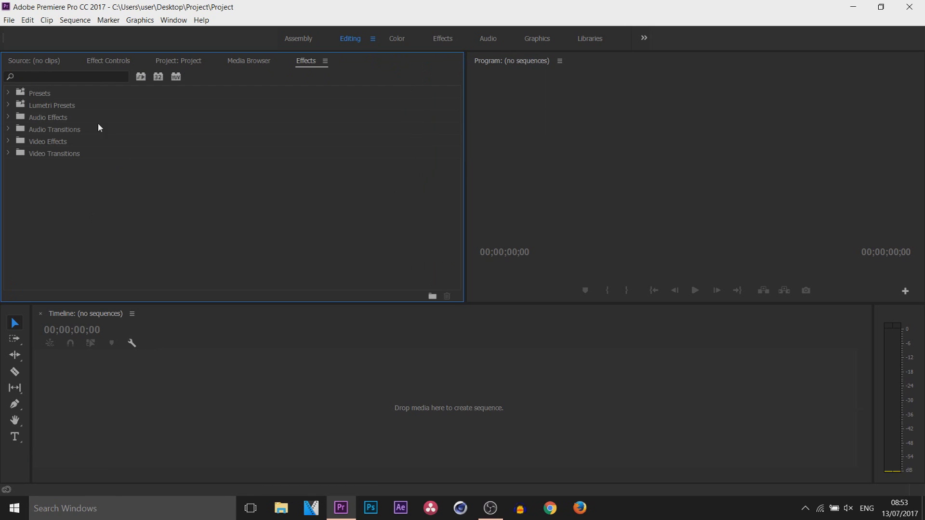
Step: Create a sequence from the video file 2017-07-06_20-26-56.mp4 in the empty timeline and move the playhead to about 00:15:31:10
left_click(62, 60)
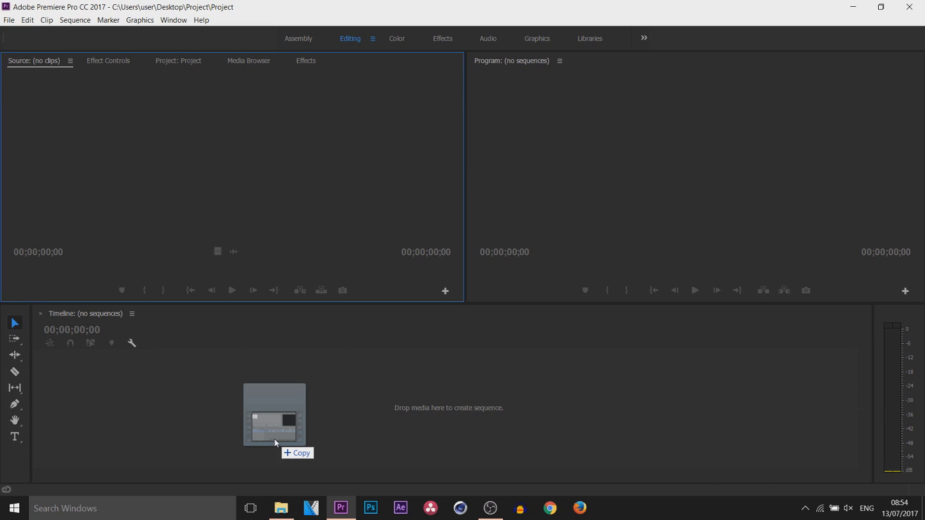
left_click_drag(276, 436, 282, 418)
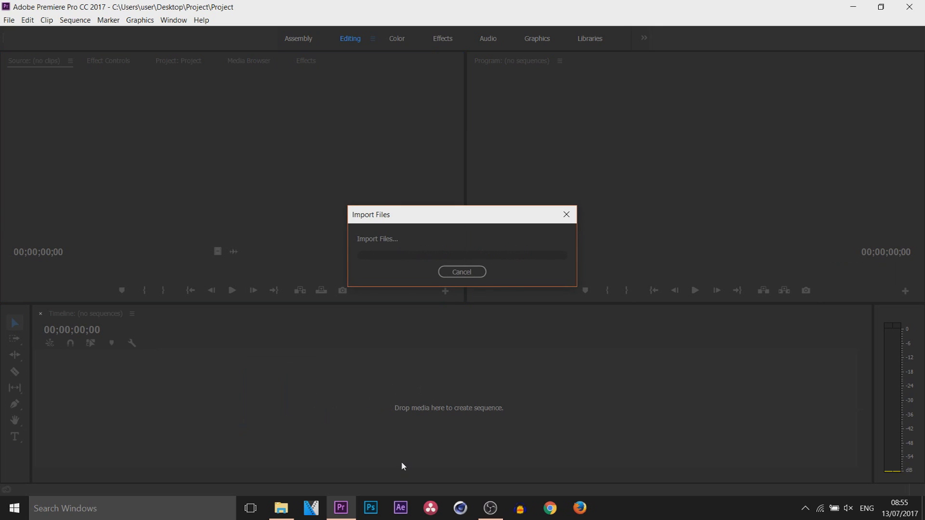
mouse_move(177, 340)
left_mouse_down()
mouse_move(302, 332)
mouse_move(176, 332)
left_mouse_up()
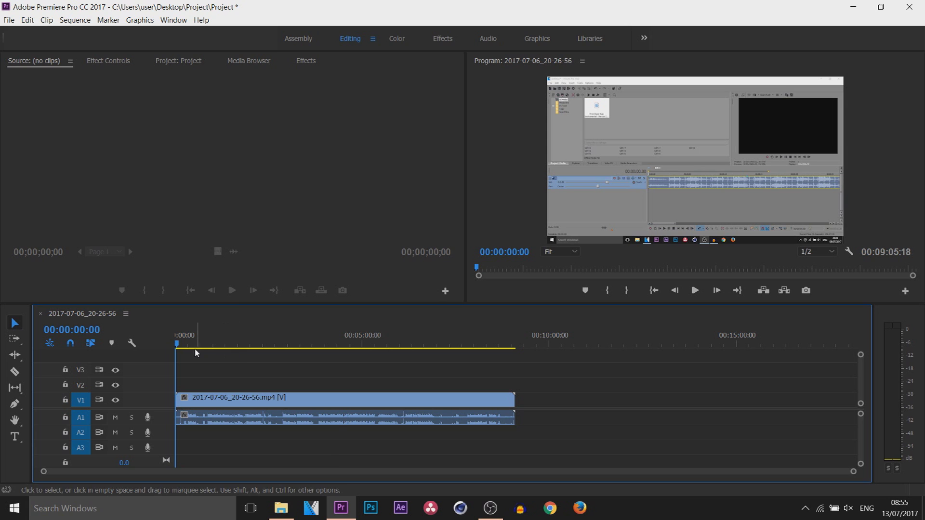
left_click_drag(181, 338, 759, 345)
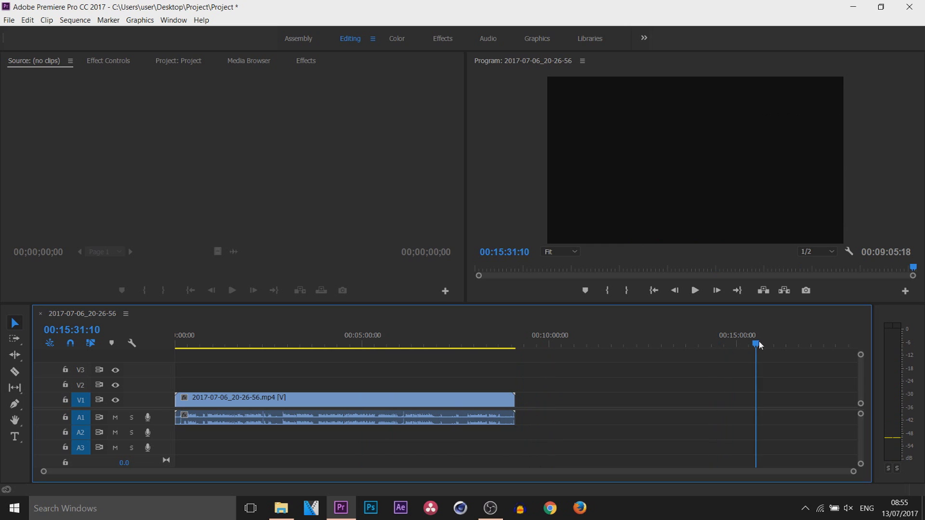
Step: Return the playhead to the sequence start and zoom the timeline to show the whole clip
key("Home")
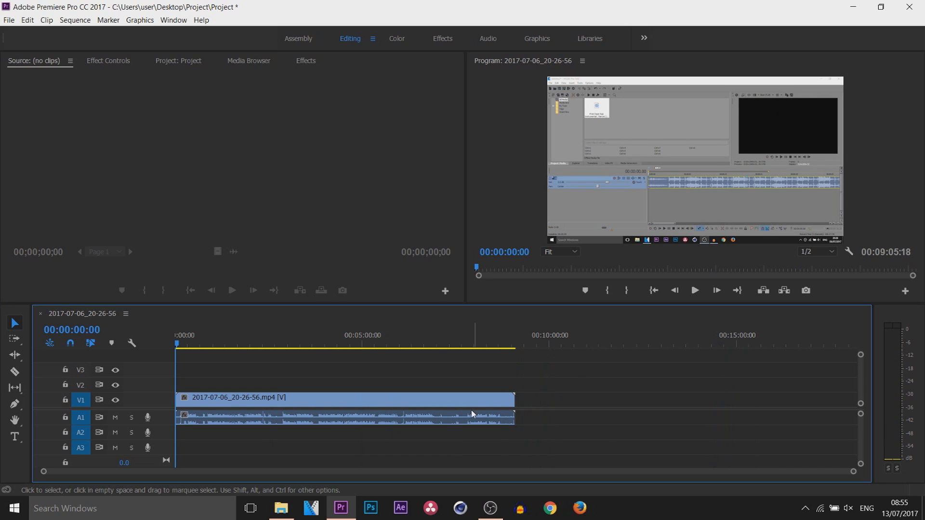
mouse_move(853, 472)
left_mouse_down()
mouse_move(672, 494)
mouse_move(435, 488)
left_mouse_up()
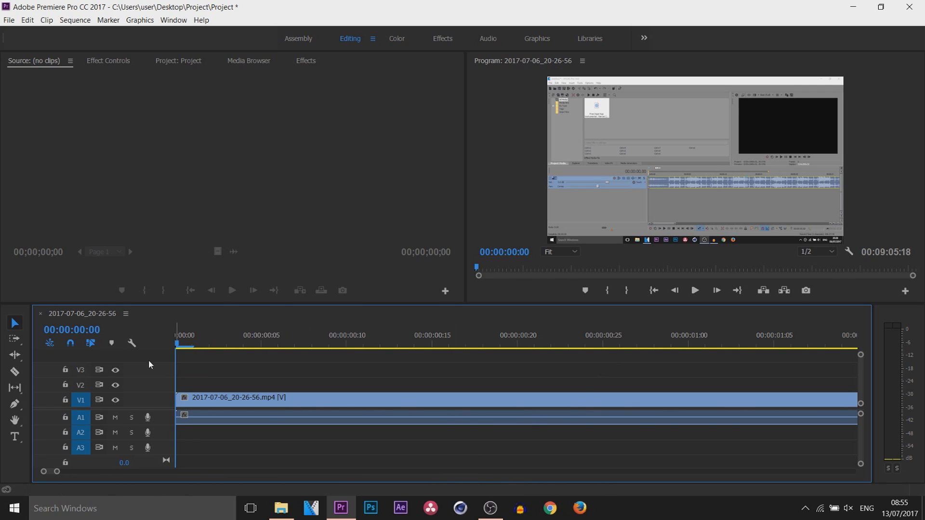
mouse_move(185, 342)
left_mouse_down()
mouse_move(262, 342)
mouse_move(176, 342)
left_mouse_up()
key("backslash")
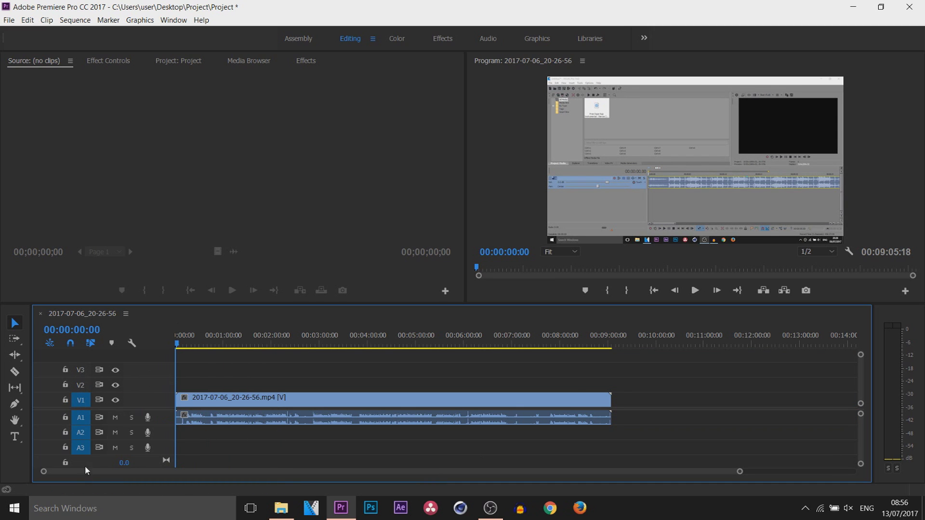
Step: Add a fourth video track and a fourth audio track to the sequence
left_click(215, 405)
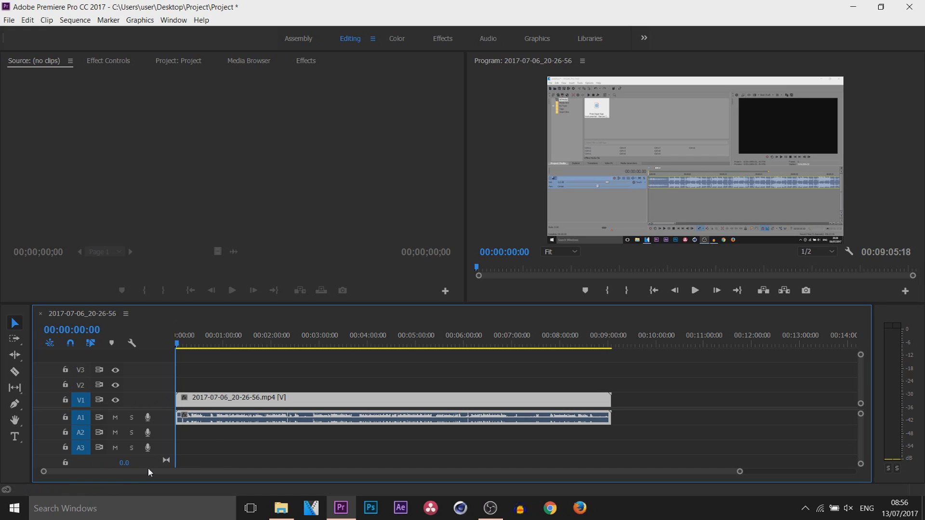
right_click(134, 381)
left_click(185, 275)
right_click(132, 449)
left_click(166, 347)
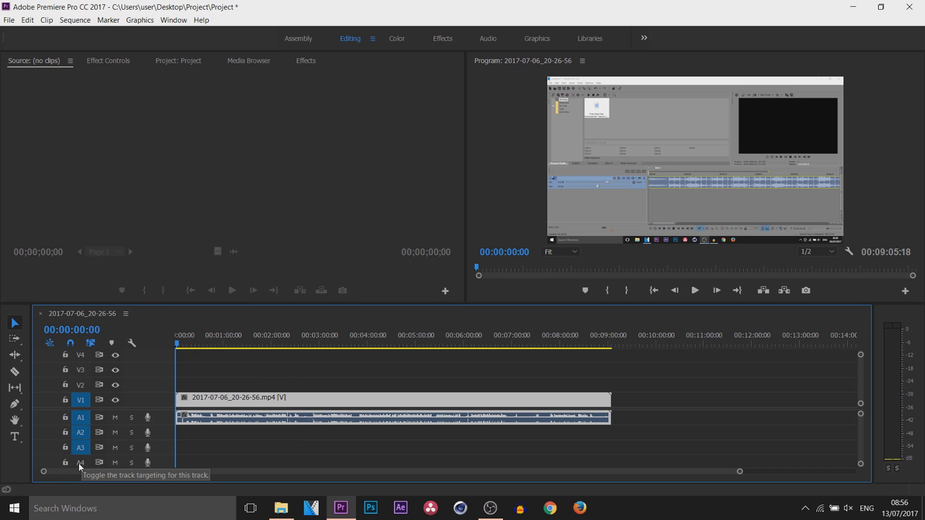
Step: Practise selecting the linked video and audio clip with the Selection tool, using single selection, marquees across the tracks, and deselection
left_click(317, 398)
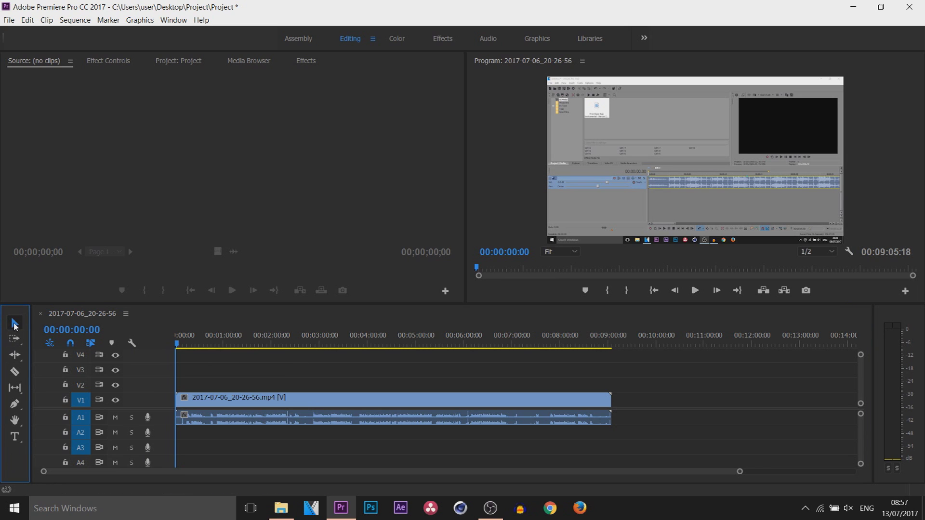
mouse_move(266, 415)
left_mouse_down()
mouse_move(640, 423)
mouse_move(266, 417)
left_mouse_up()
left_click_drag(567, 385, 199, 460)
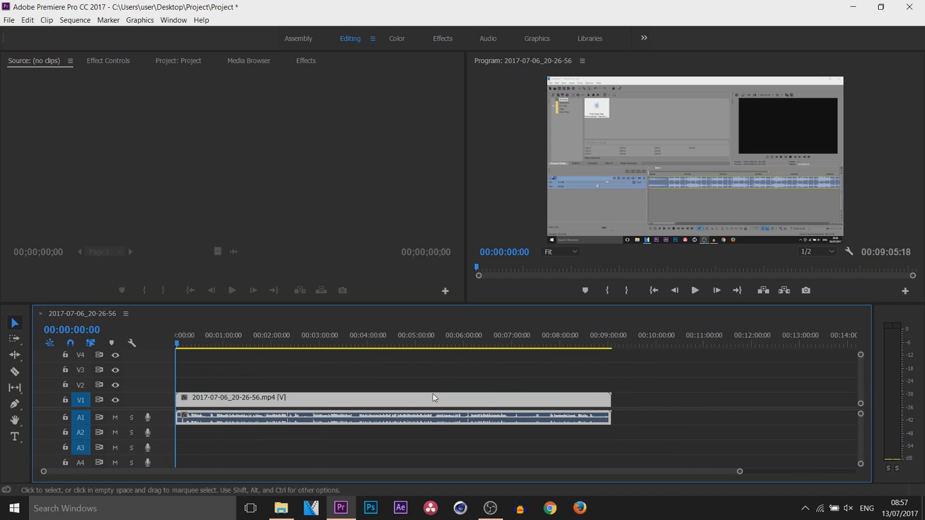
left_click(682, 391)
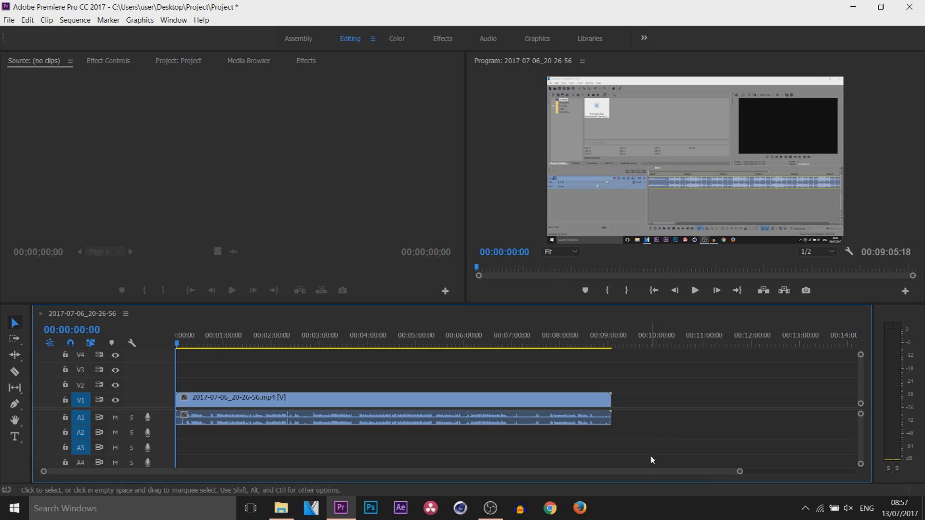
left_click_drag(692, 349, 68, 465)
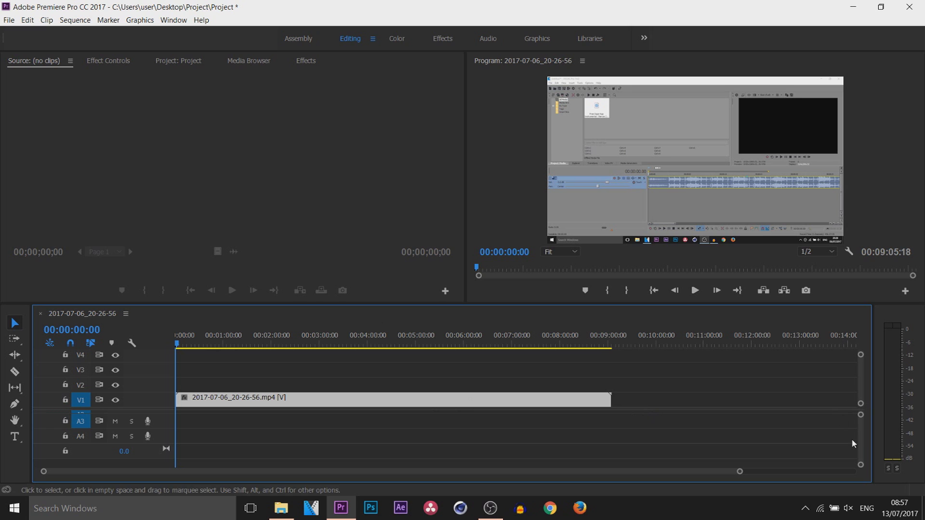
scroll(850, 435, "up", 2)
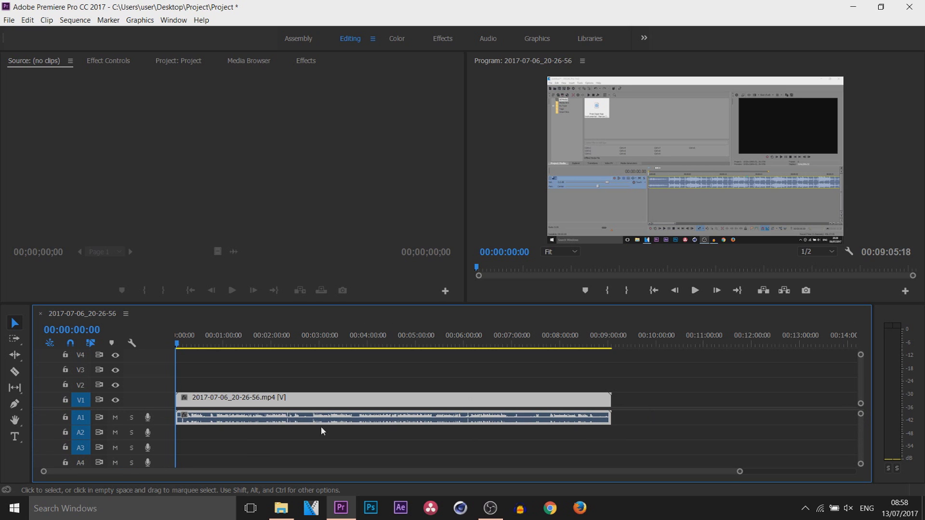
mouse_move(192, 419)
left_mouse_down()
mouse_move(496, 423)
mouse_move(506, 414)
mouse_move(188, 418)
left_mouse_up()
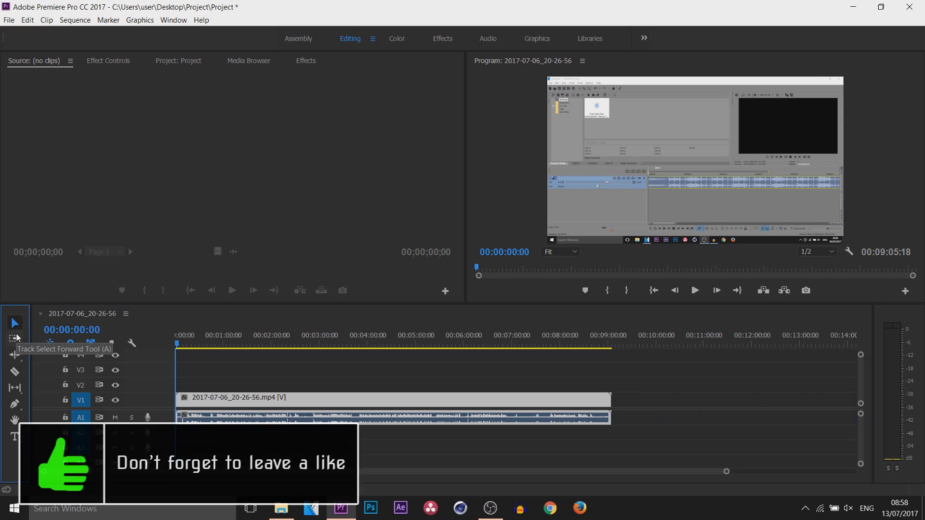
Step: Try shifting all clips about 1 minute 37 seconds later with the Track Select Forward tool, and undo the move
left_click(17, 337)
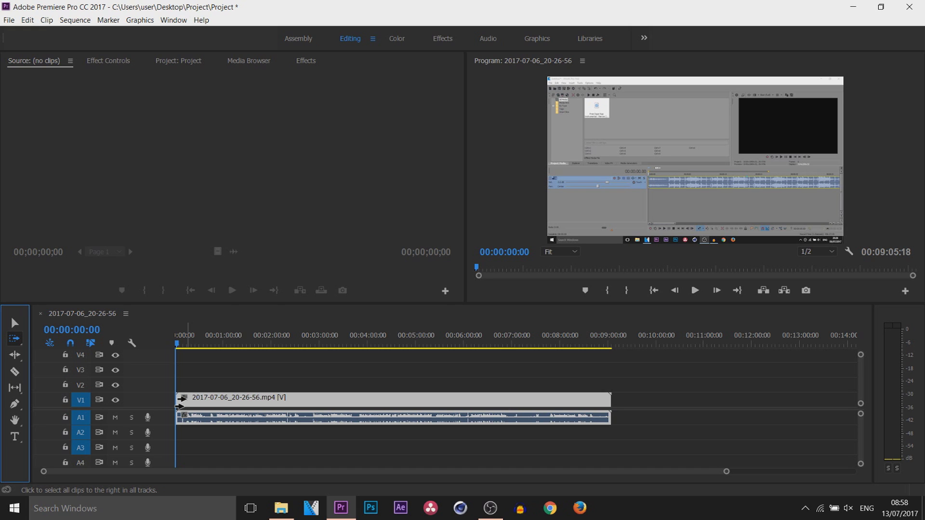
left_click_drag(189, 402, 264, 402)
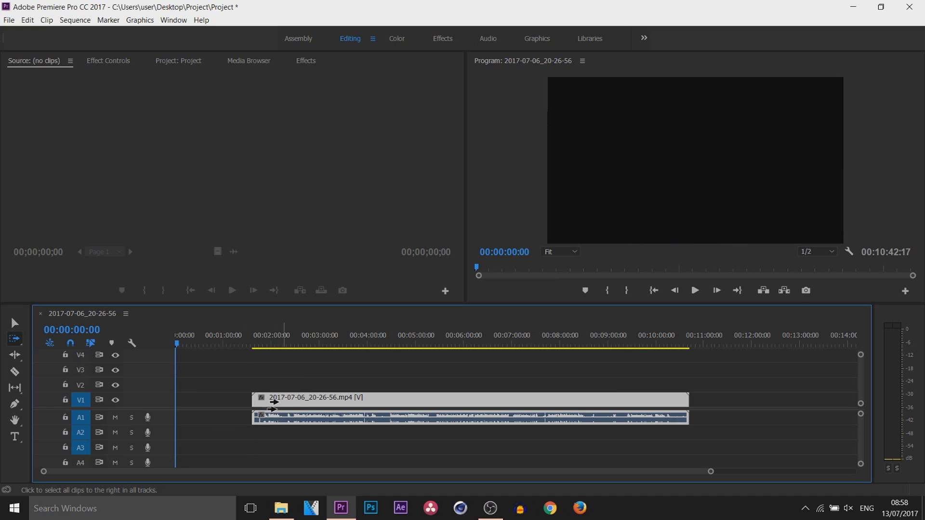
key("ctrl+z")
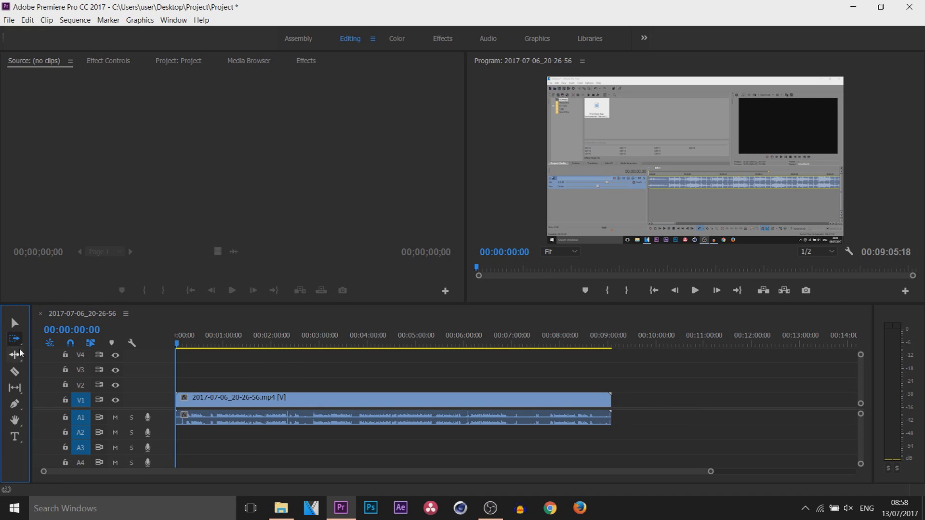
Step: Split the video clip and its audio at 00:00:14:29 with the Razor tool
left_click(22, 375)
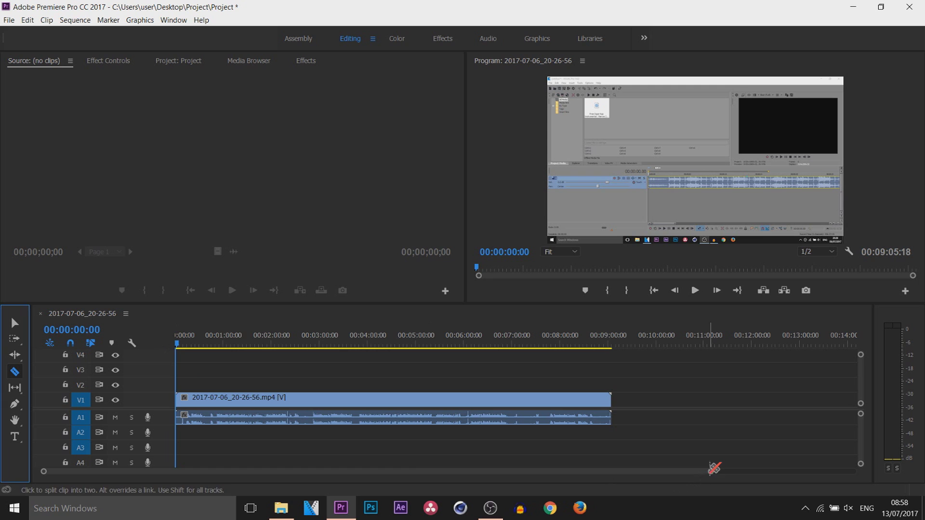
left_click_drag(711, 471, 452, 464)
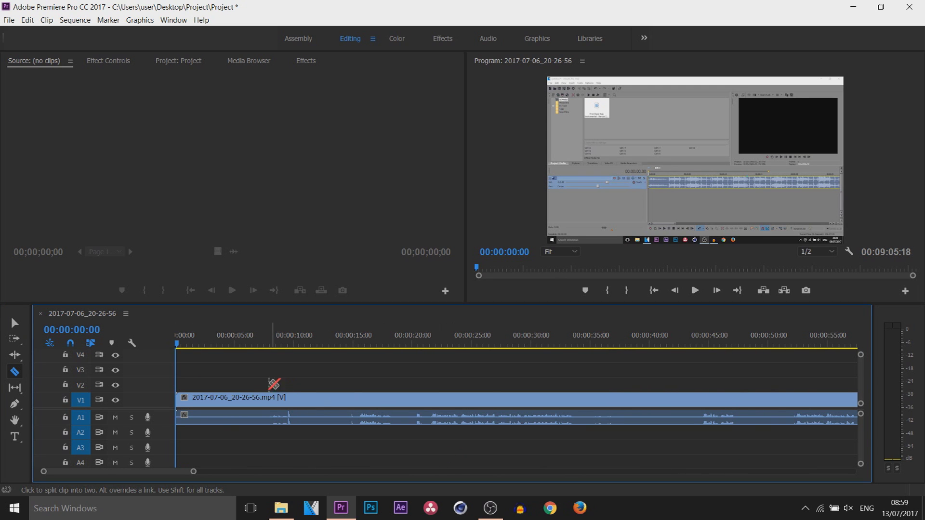
left_click_drag(183, 343, 353, 356)
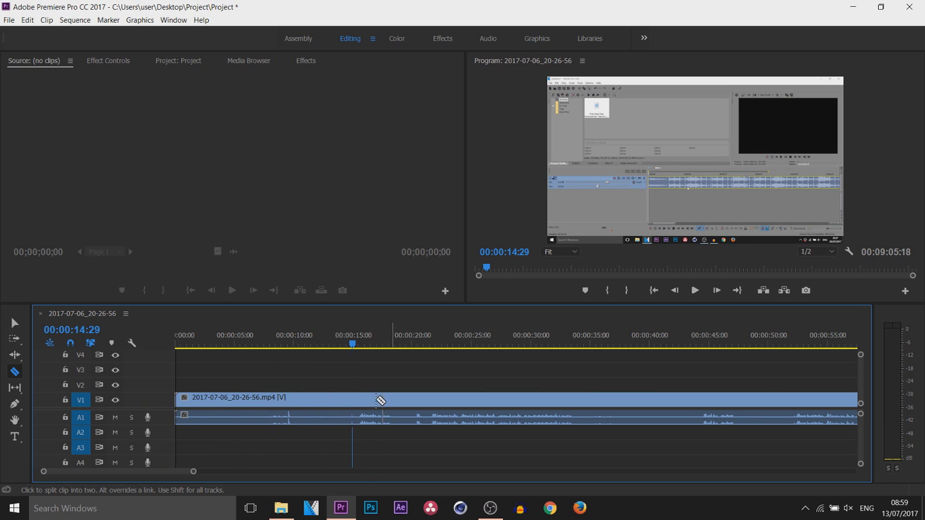
left_click(356, 403)
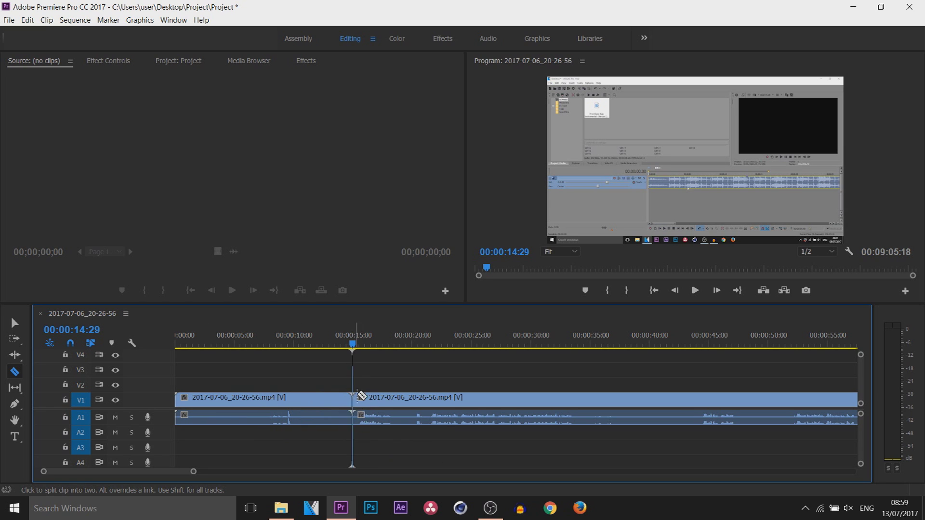
Step: Delete the segment before the cut and move the remaining clip to the start of the sequence
key("v")
left_click(320, 400)
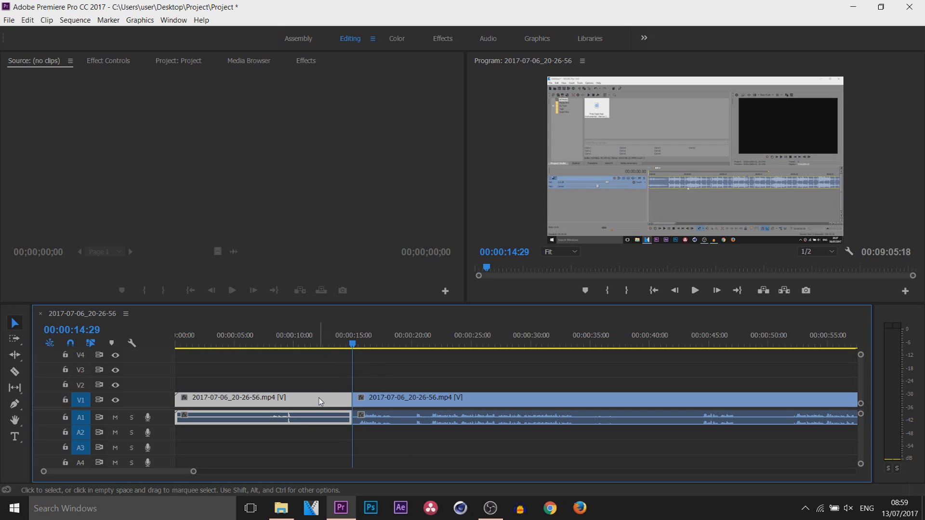
key("Delete")
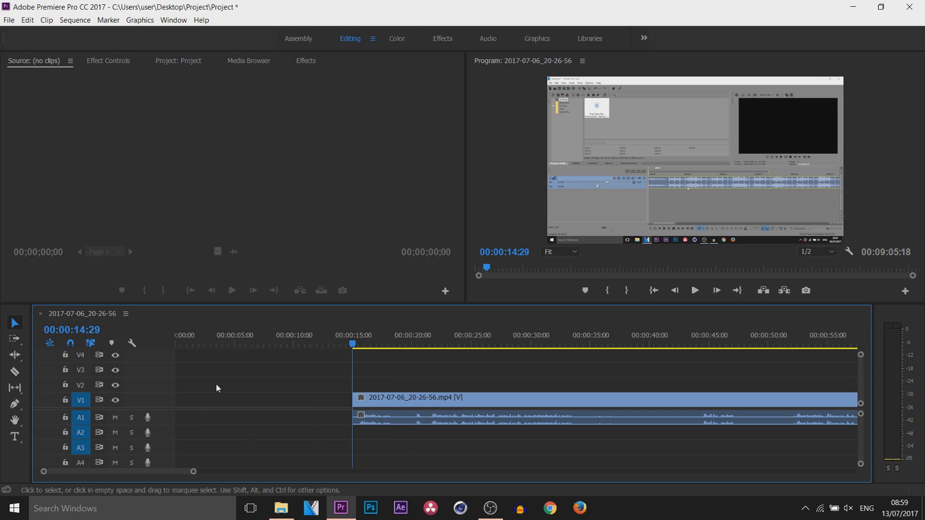
left_click_drag(442, 403, 264, 403)
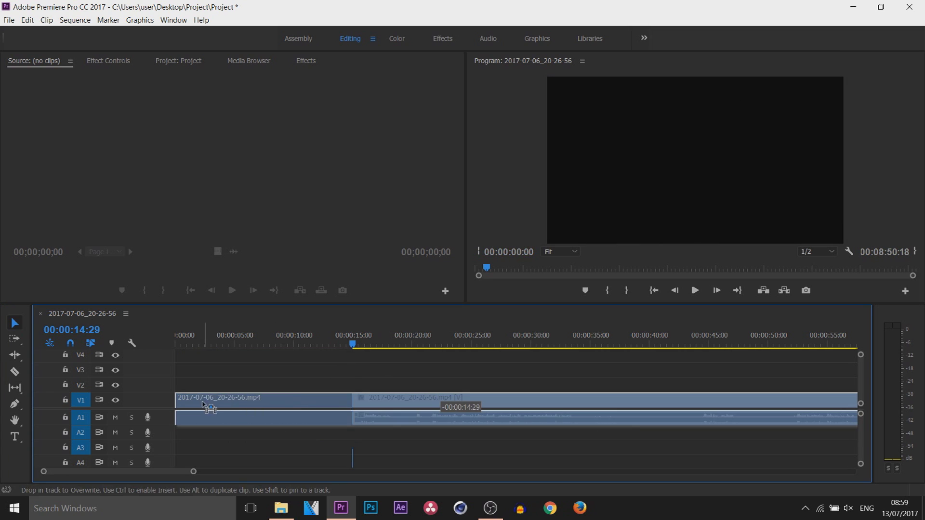
Step: Split the clip with the Razor tool at 00:00:22:19 and again at about 00:00:29
left_click_drag(87, 329, 75, 337)
left_click(176, 343)
left_click_drag(194, 475, 340, 347)
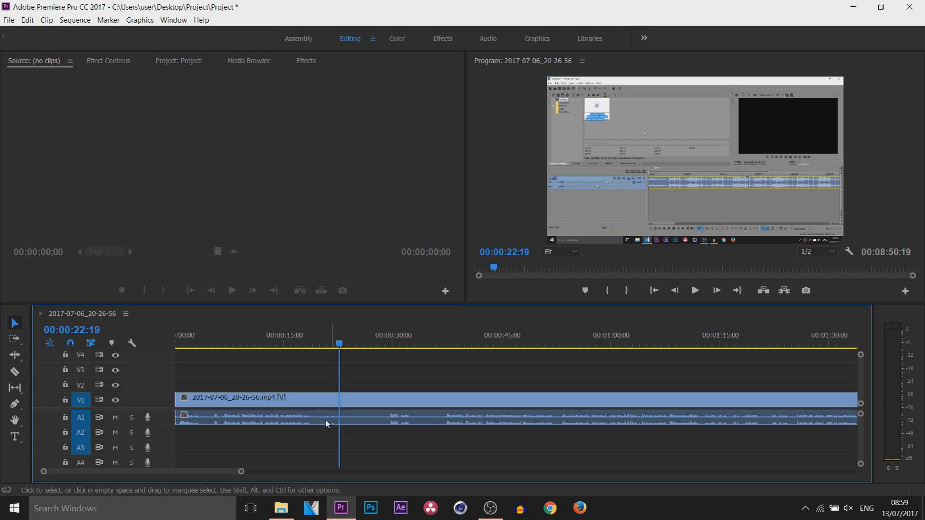
key("c")
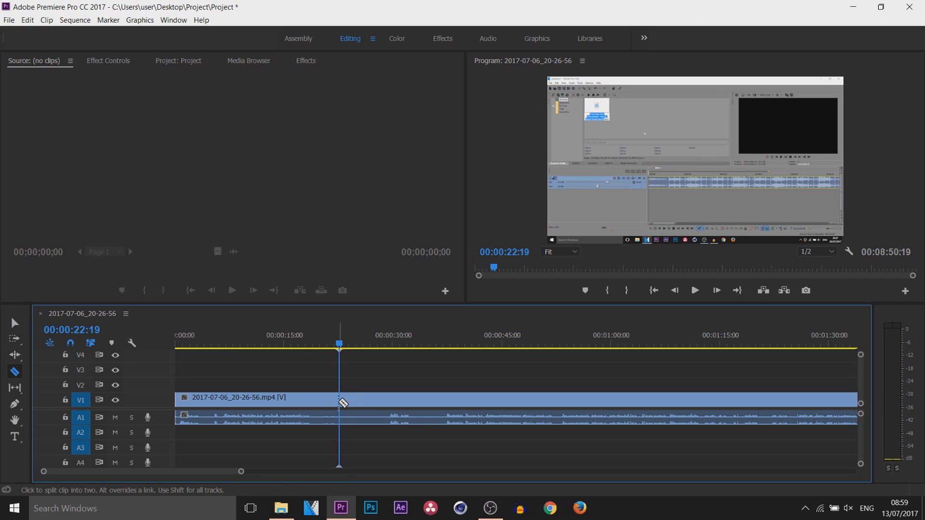
left_click(343, 403)
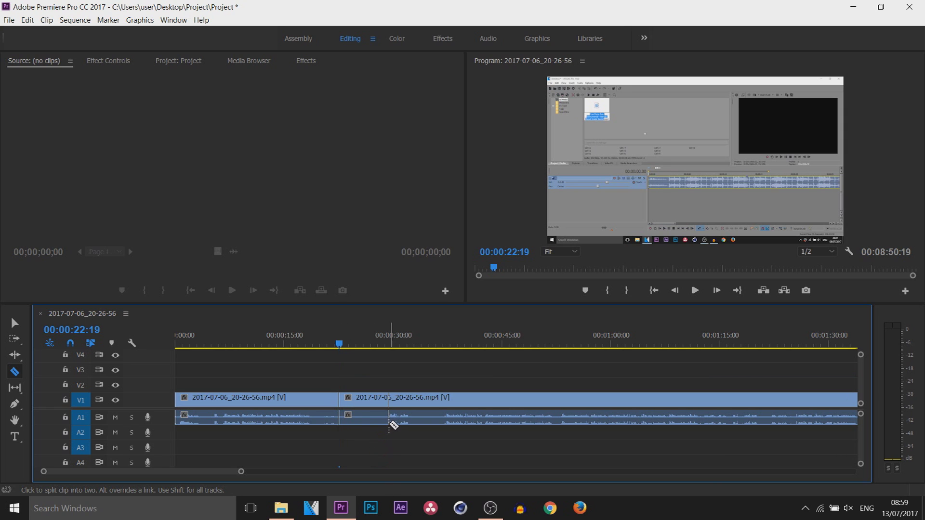
left_click(389, 418)
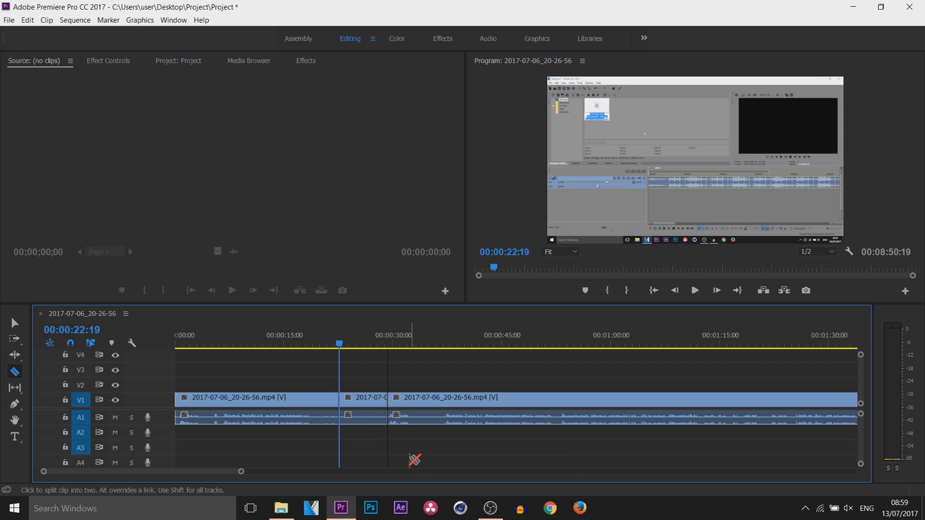
Step: Delete the short segment between the two cuts and close the gap by moving the following clip to 00:00:22:19
key("v")
left_click(366, 403)
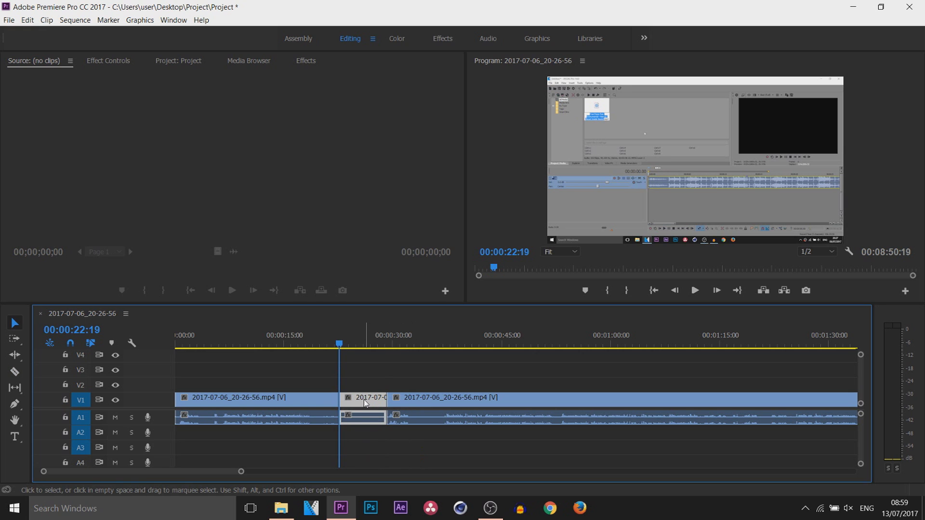
key("Delete")
left_click_drag(463, 398, 417, 399)
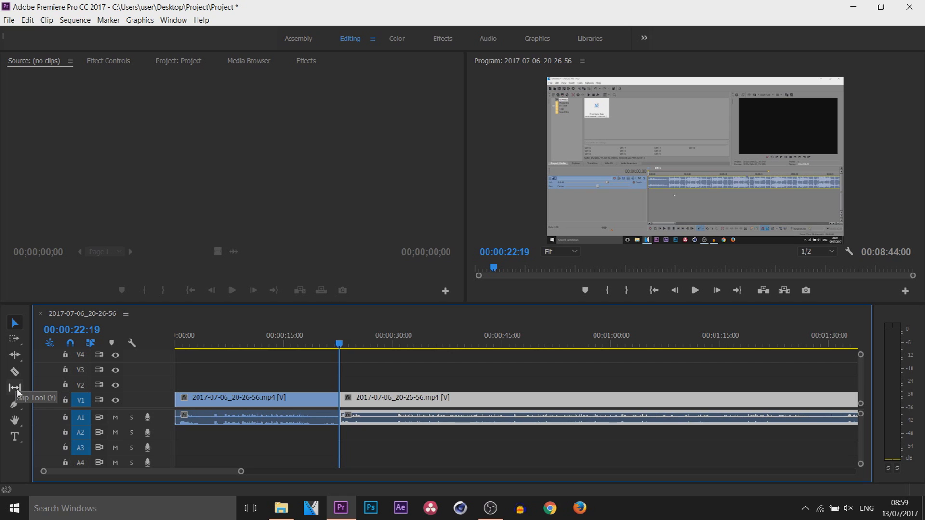
Step: Pan along the timeline and back to the sequence start with the Hand tool
left_click(16, 420)
left_click_drag(426, 380, 696, 378)
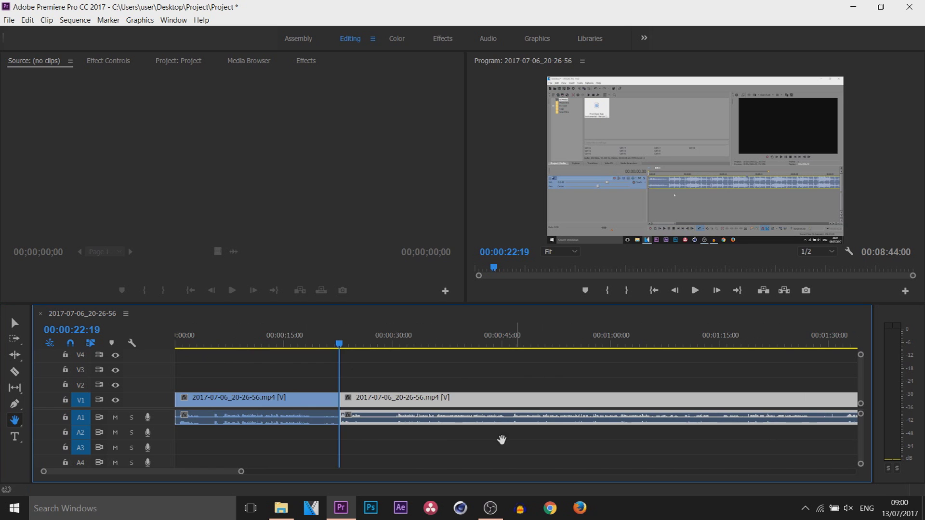
left_click_drag(694, 371, 749, 381)
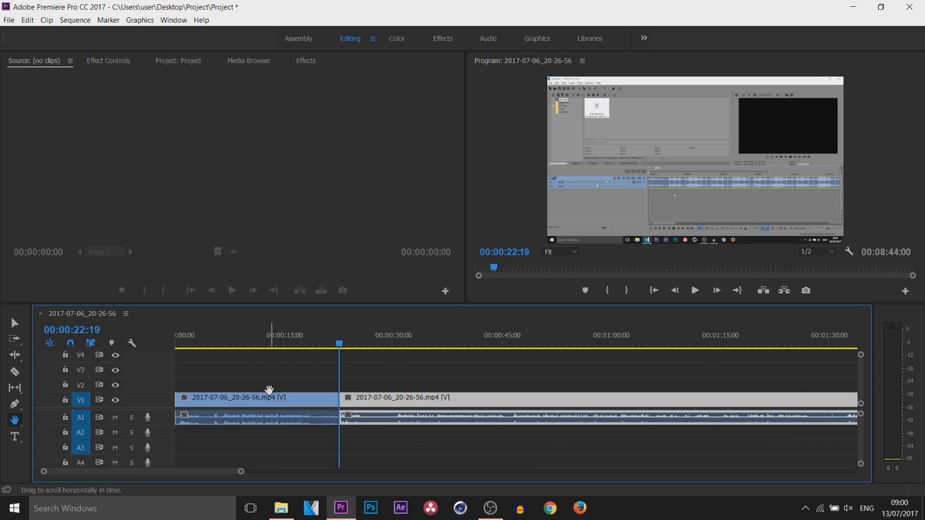
Step: Draw a wide text box across the video frame at 00:00:22:19 and enter the text CASUALSAVAGE
left_click(13, 437)
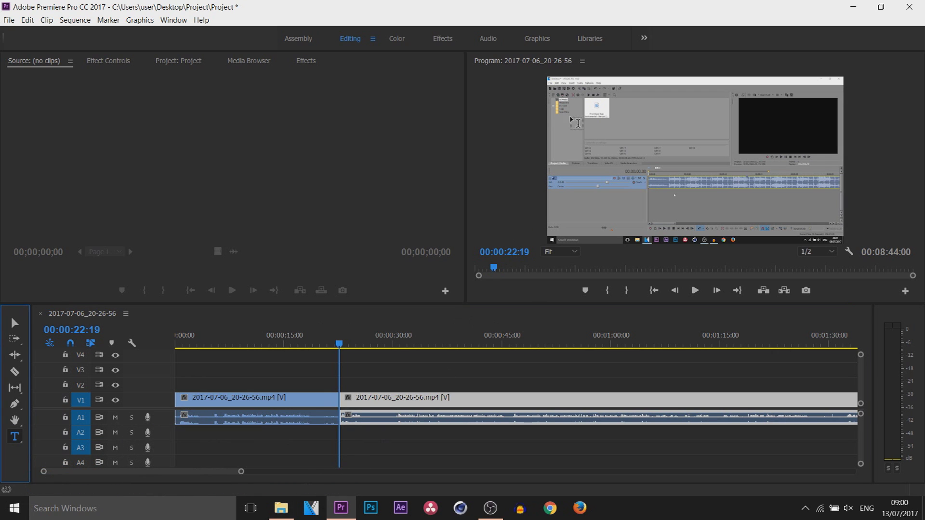
left_click_drag(553, 111, 838, 216)
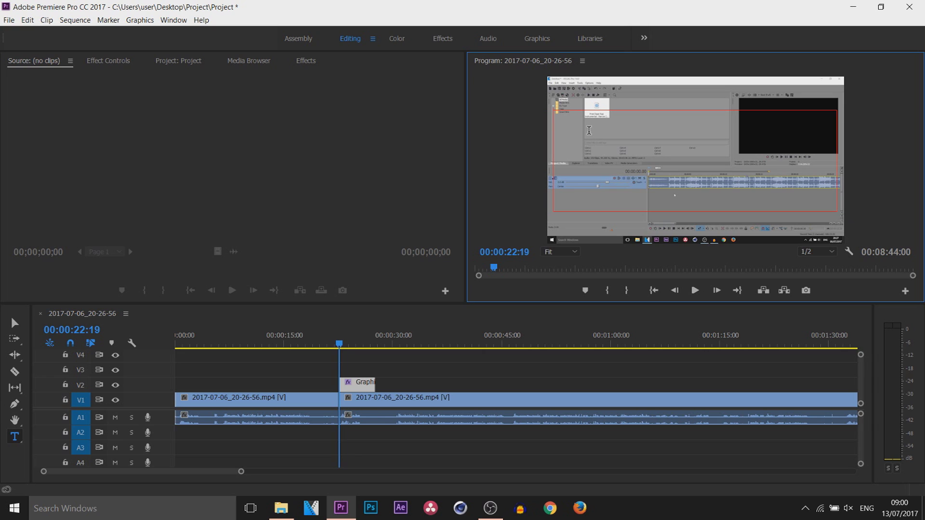
type("CASUALSAVAGE")
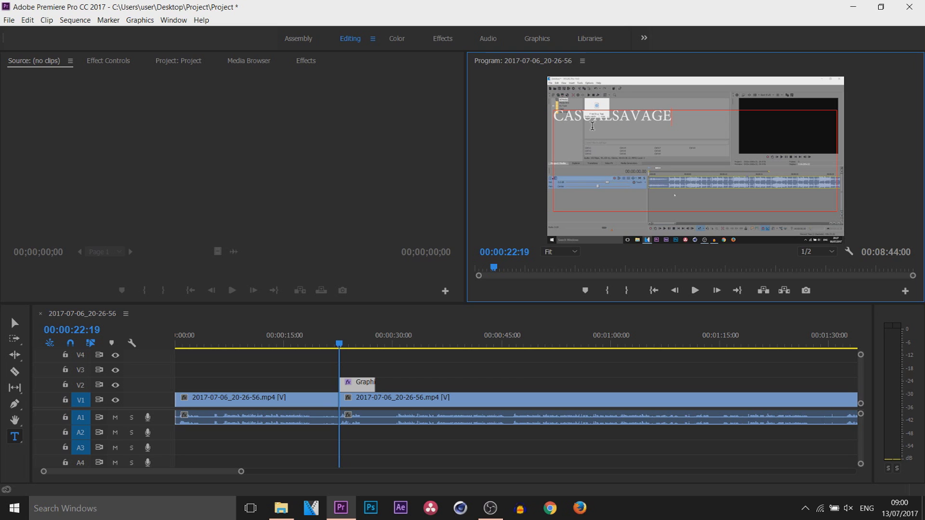
Step: Show the title's effect controls and change the CASUALSAVAGE text's font to ! PEPSI !
left_click(111, 62)
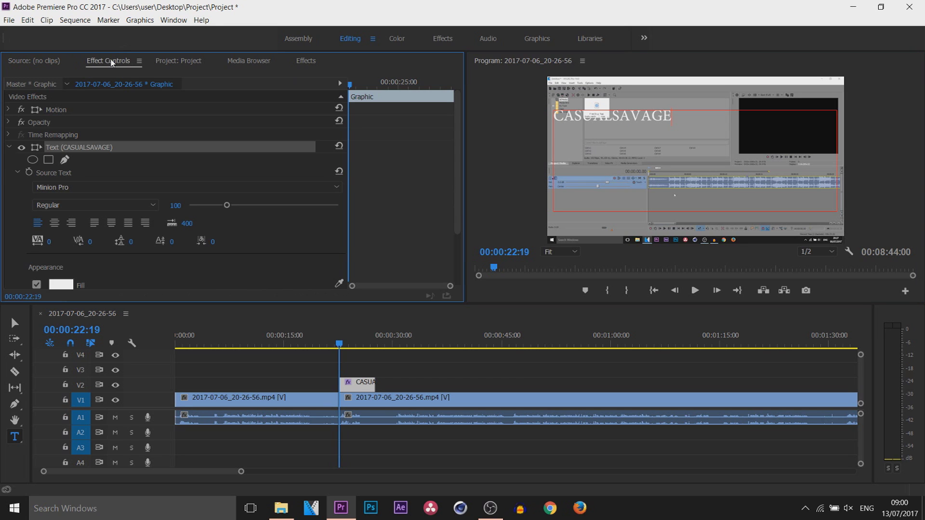
mouse_move(457, 150)
left_mouse_down()
mouse_move(460, 232)
mouse_move(490, 164)
left_mouse_up()
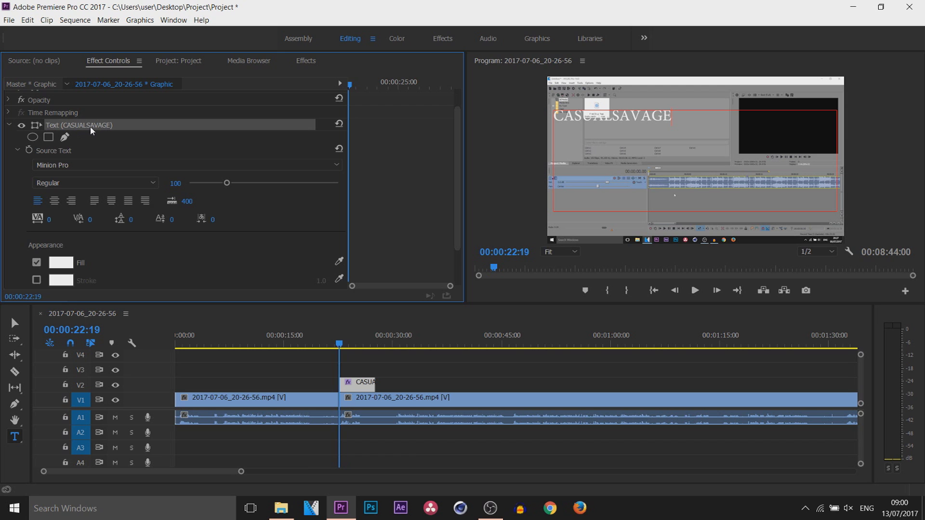
left_click(68, 166)
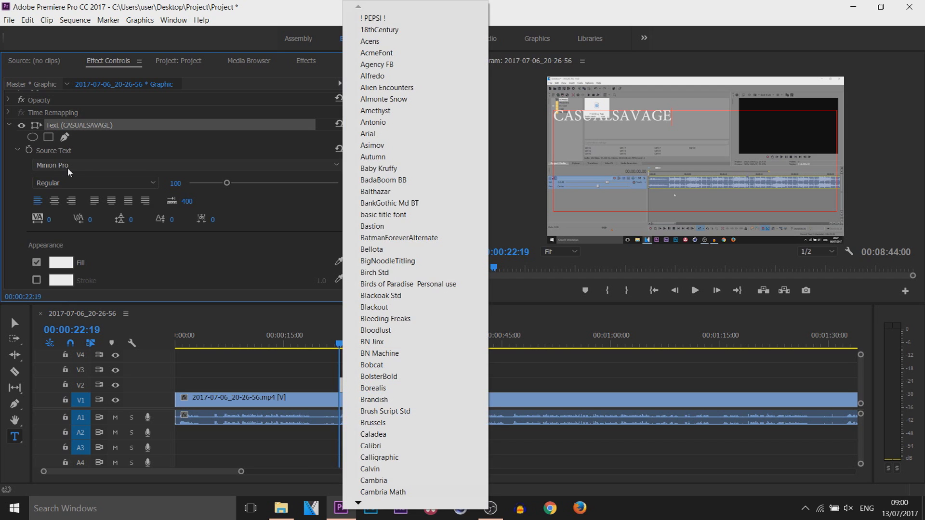
key("Escape")
left_click(670, 132)
key("Escape")
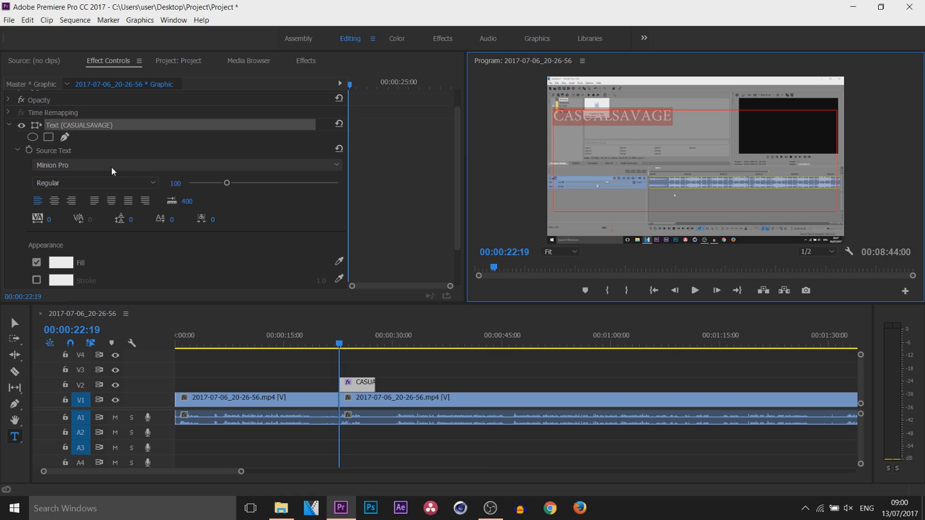
left_click(111, 166)
left_click(374, 18)
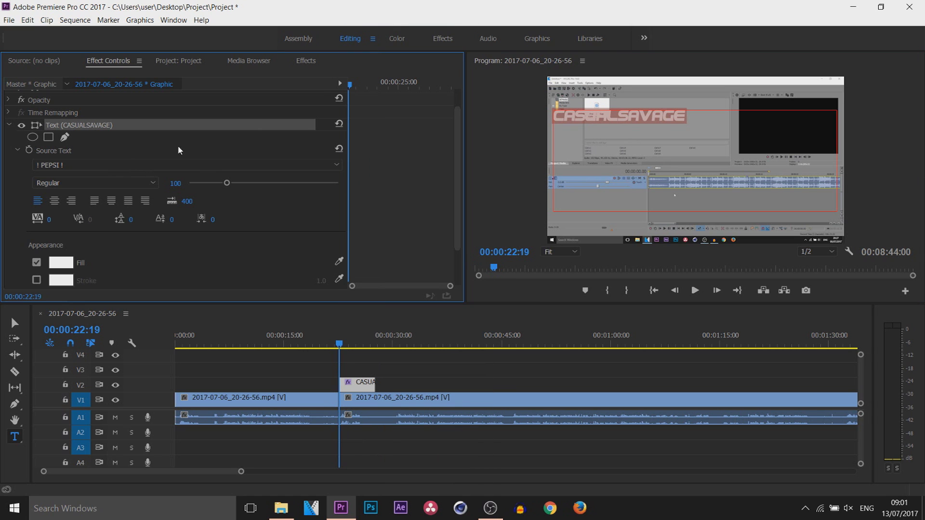
Step: Try font sizes of 400 and 1,600 on the CASUALSAVAGE title
left_click(138, 183)
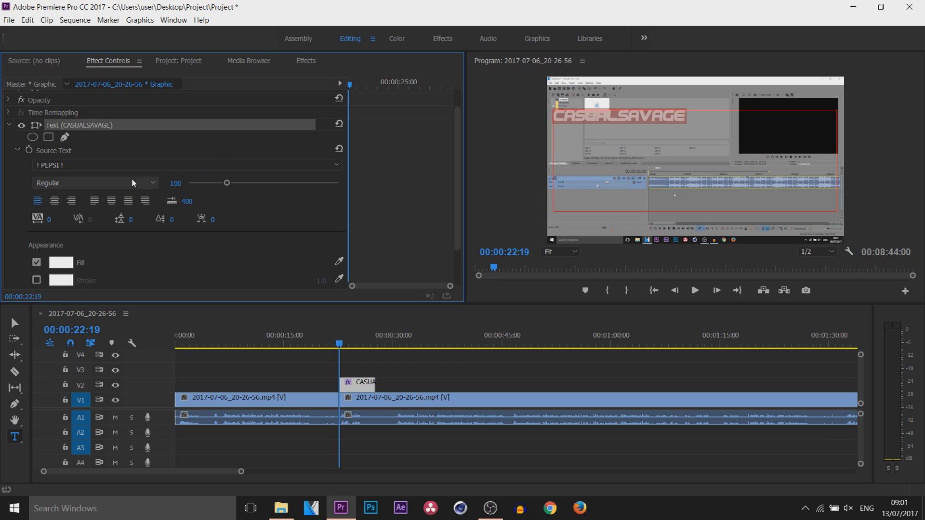
left_click(252, 199)
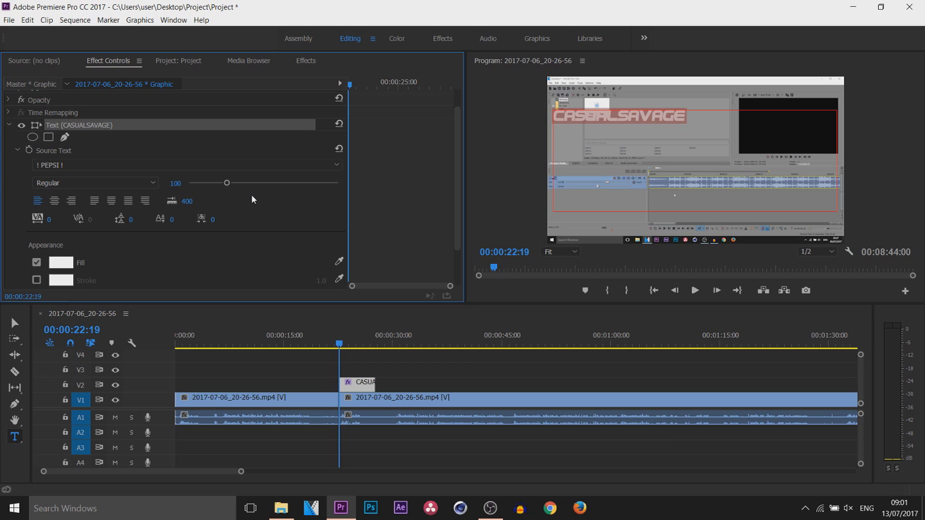
left_click_drag(228, 185, 370, 193)
left_click(176, 183)
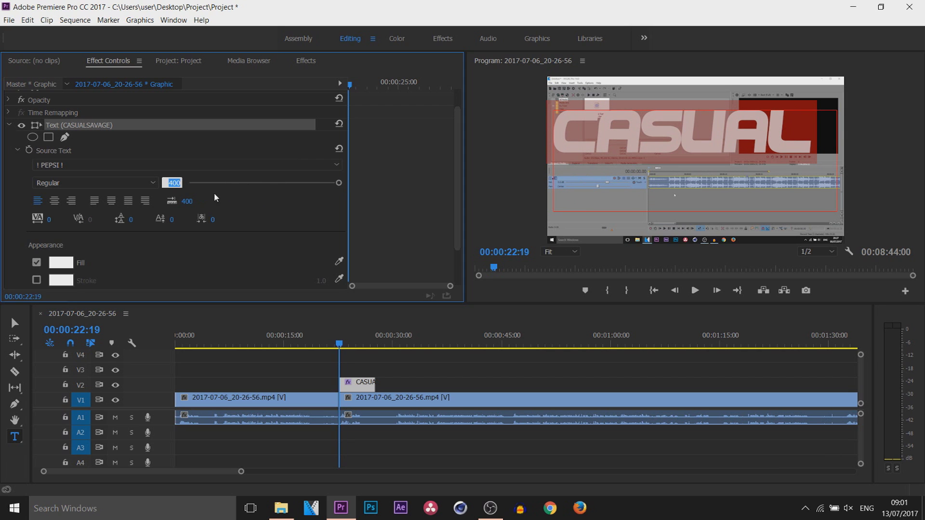
type("1600")
key("Return")
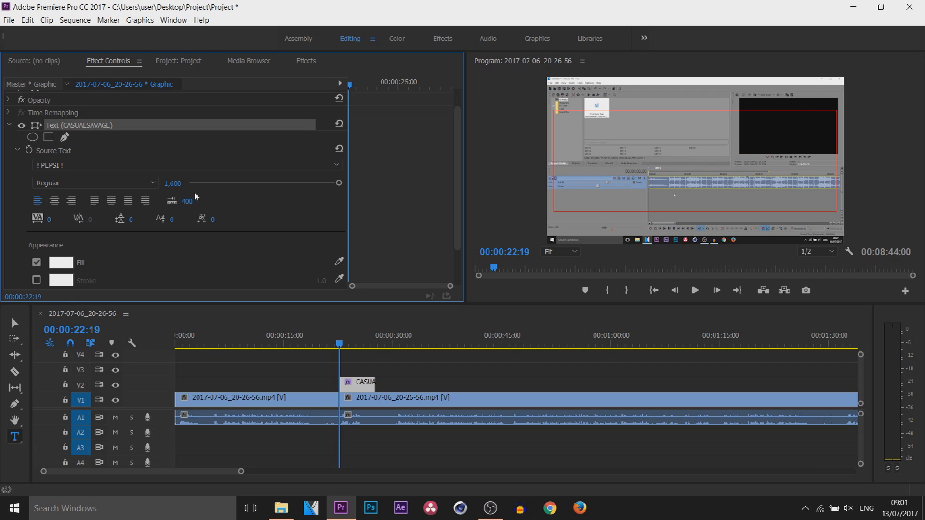
Step: Set the title's font size to 177 and center-align its text
left_click(310, 183)
left_click_drag(312, 184, 243, 176)
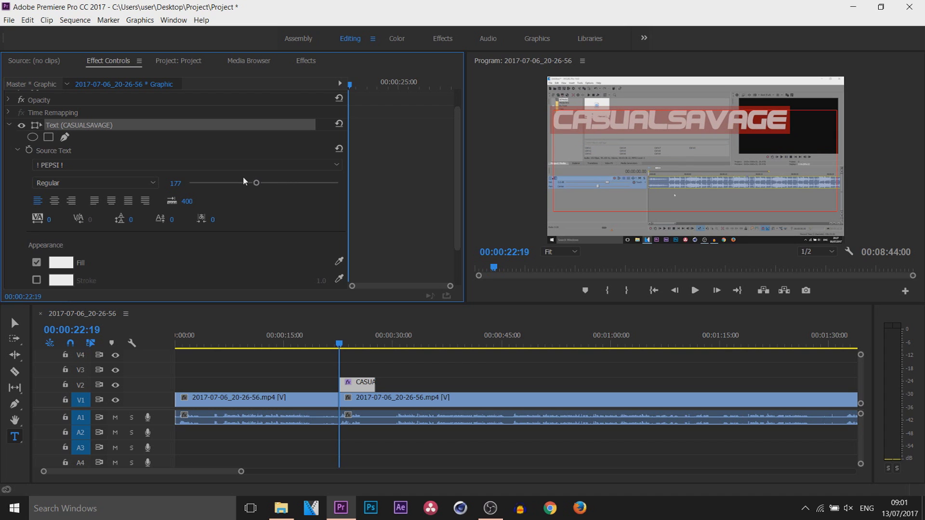
left_click(59, 203)
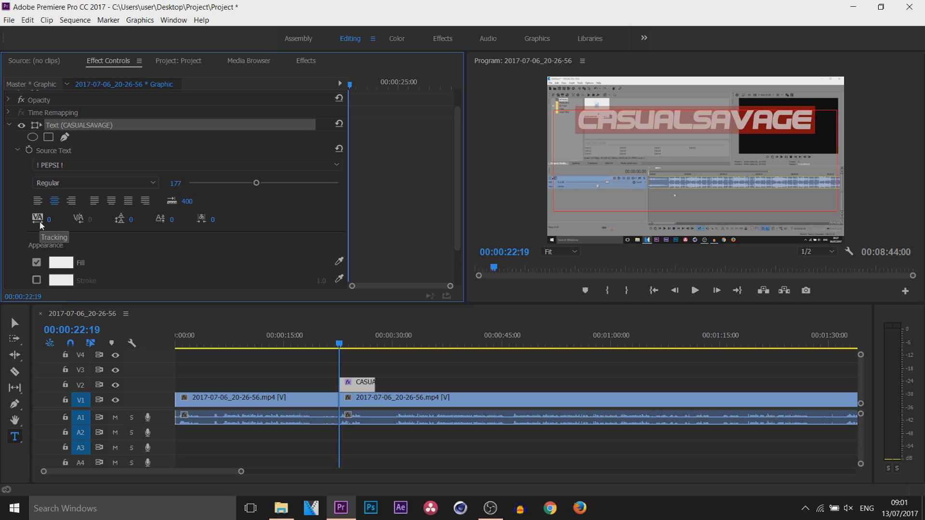
Step: Try a tracking of 278 on the title, returning to a tracking of 80
left_click_drag(49, 219, 182, 219)
left_click(725, 151)
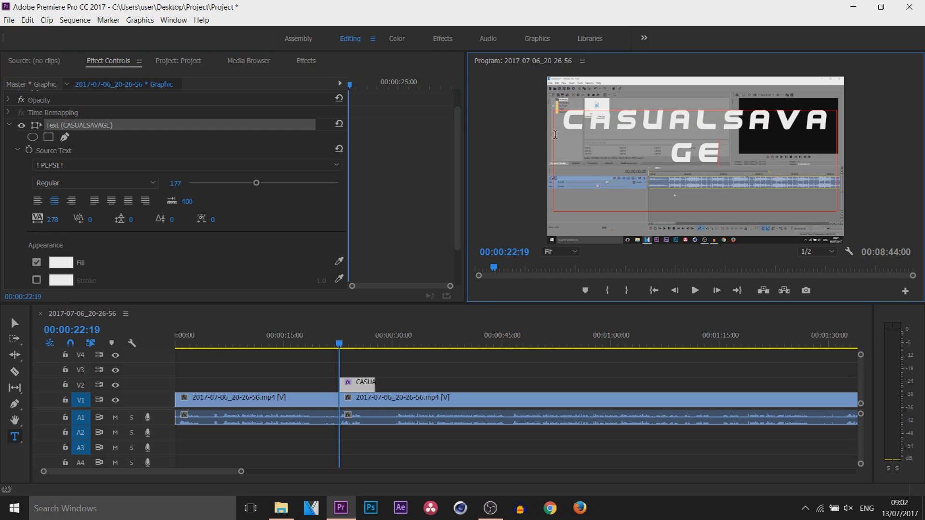
key("ctrl+z")
Step: Try kerning values of -200 and 403 on the title and reset the kerning to 0
left_click(81, 220)
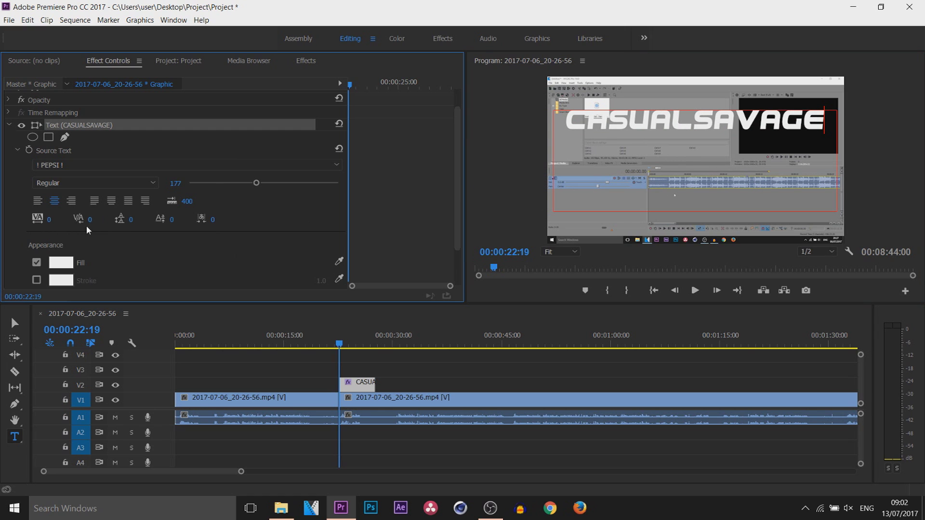
type("-200")
key("Return")
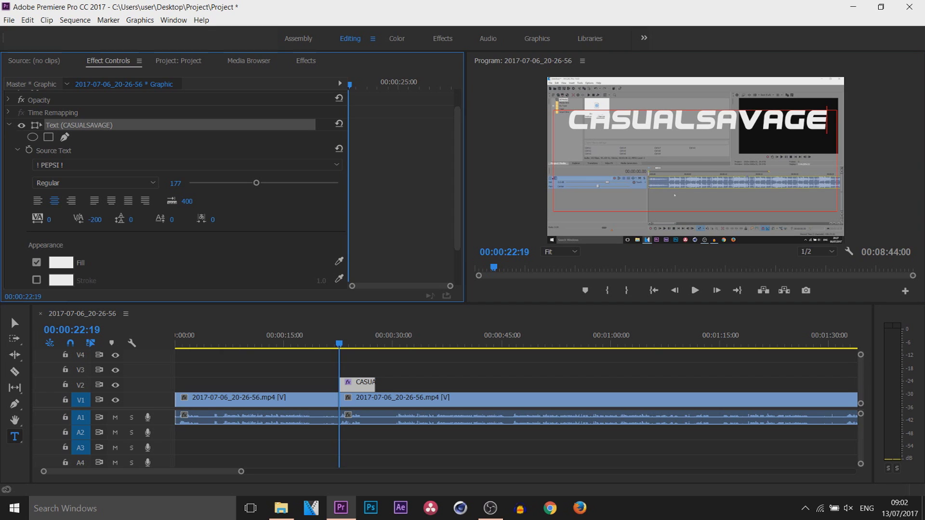
type("1000")
key("Return")
key("Down")
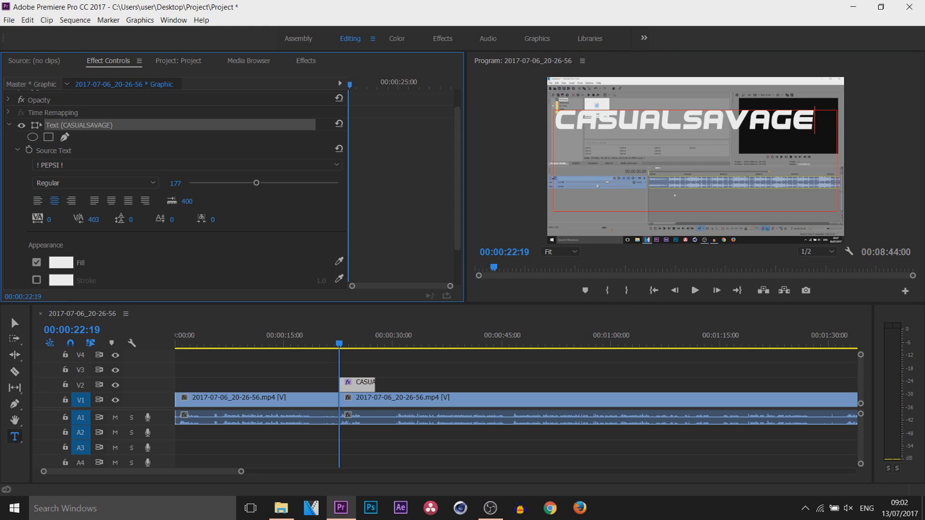
type("0")
key("Return")
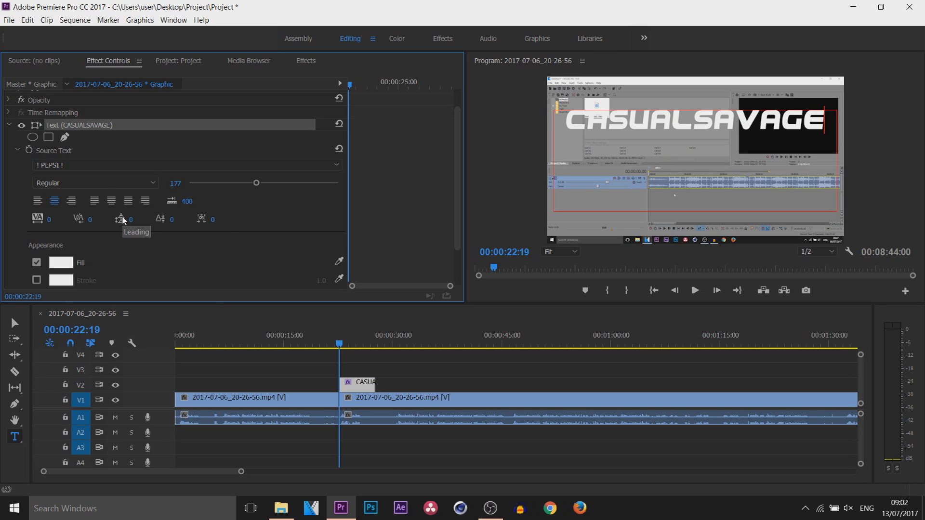
Step: Try leading values of 219 and -207 on the single-line title and reset the leading to 0
left_click(131, 219)
type("66")
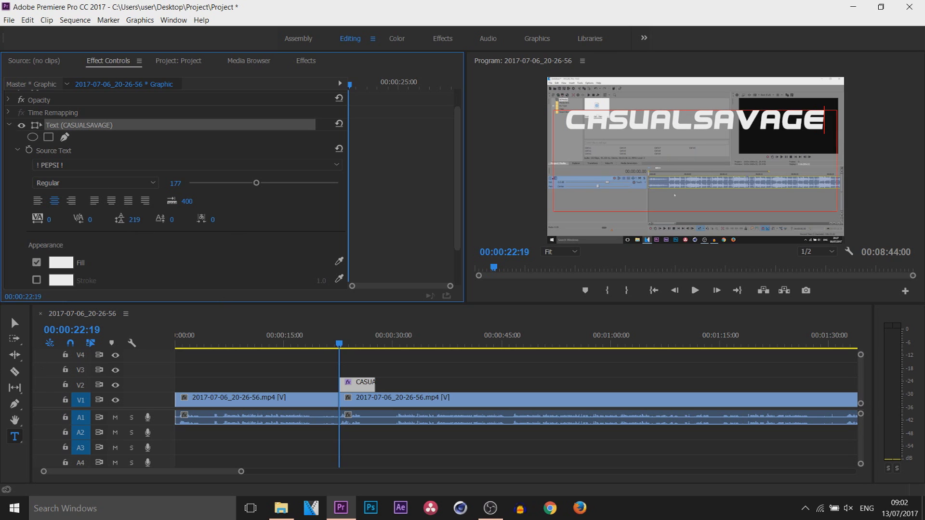
key("Return")
left_click(130, 219)
type("07")
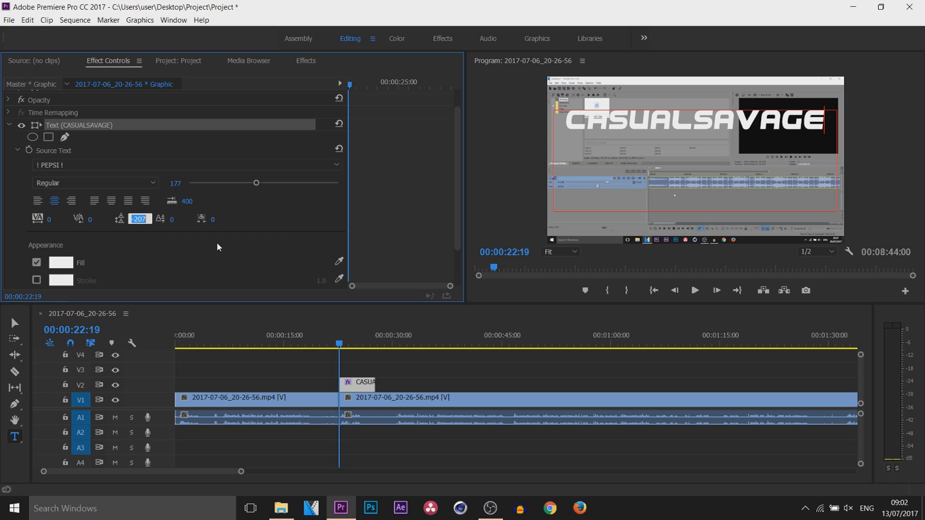
key("Return")
Step: Break the title into two lines, CASUAL and SAVAGE, and select all of its text
left_click(716, 123)
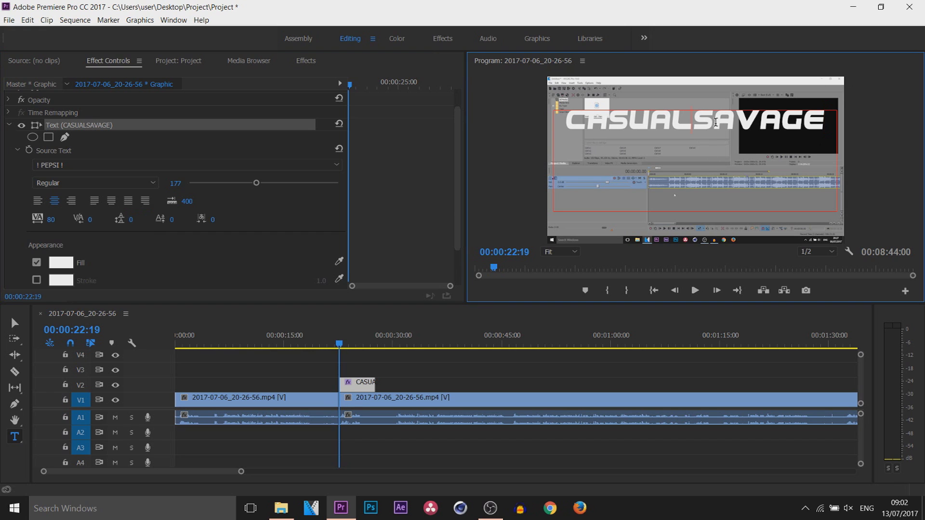
key("Return")
left_click_drag(771, 154, 631, 116)
Step: Try a different leading between the CASUAL and SAVAGE lines and reset it to 0
left_click_drag(129, 219, 210, 220)
left_click(135, 219)
type("0")
key("Return")
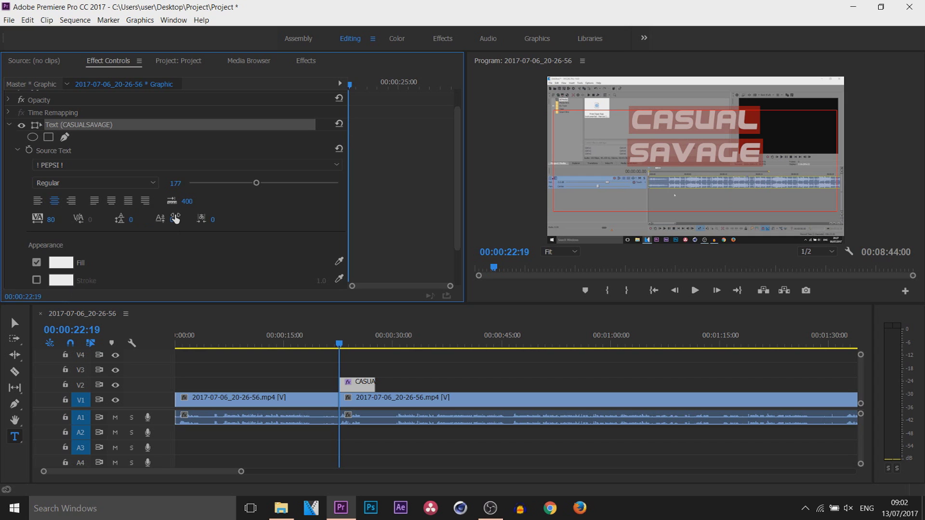
Step: Set the baseline shift of the two-line title to -156
left_click(631, 130)
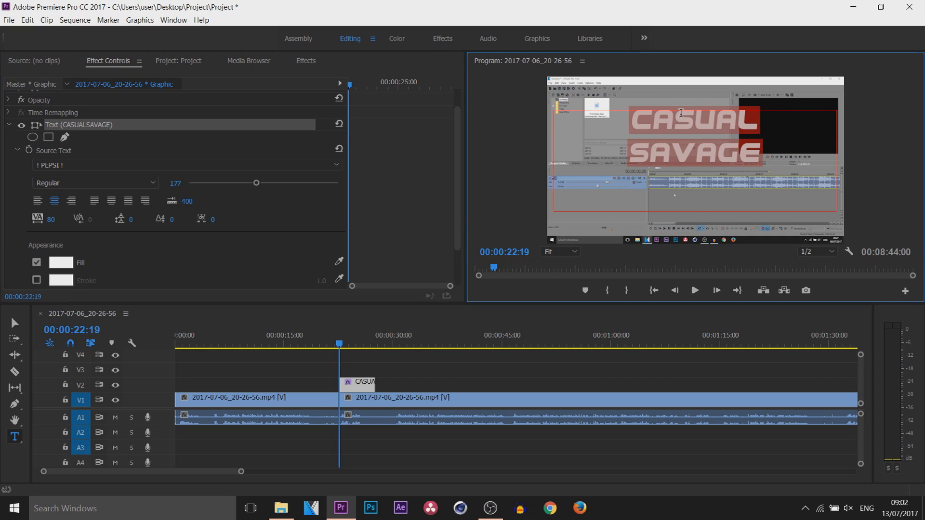
left_click(169, 222)
left_click_drag(172, 219, 97, 220)
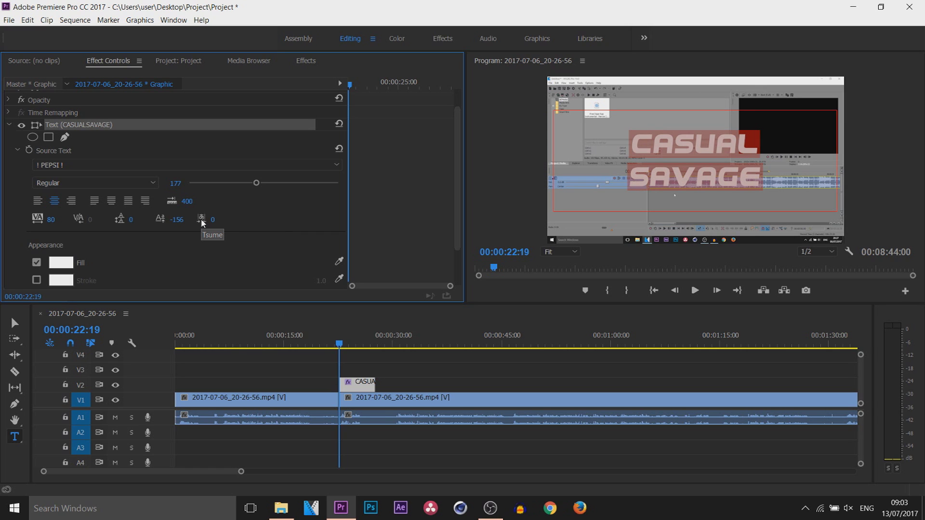
mouse_move(214, 220)
left_mouse_down()
mouse_move(265, 221)
mouse_move(217, 220)
left_mouse_up()
Step: Change the title text's fill color from white to bright red
left_click_drag(458, 128, 432, 204)
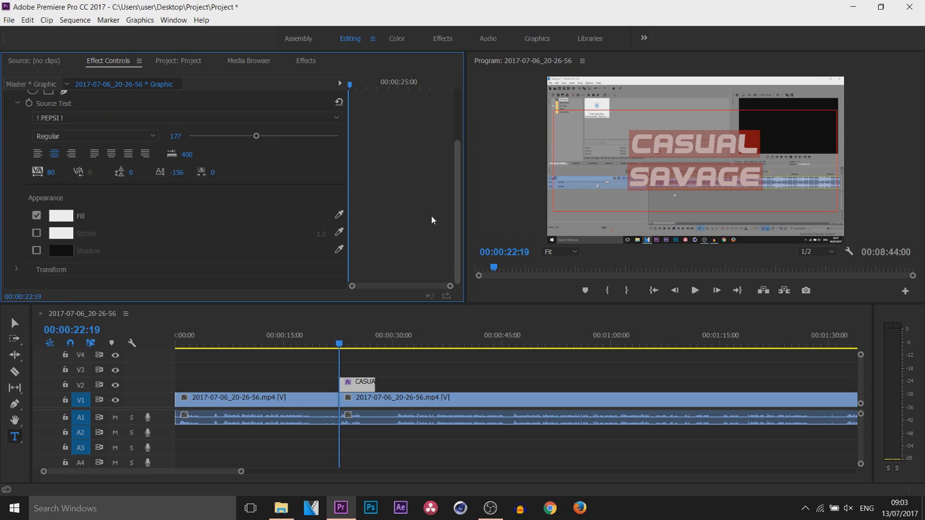
left_click(60, 221)
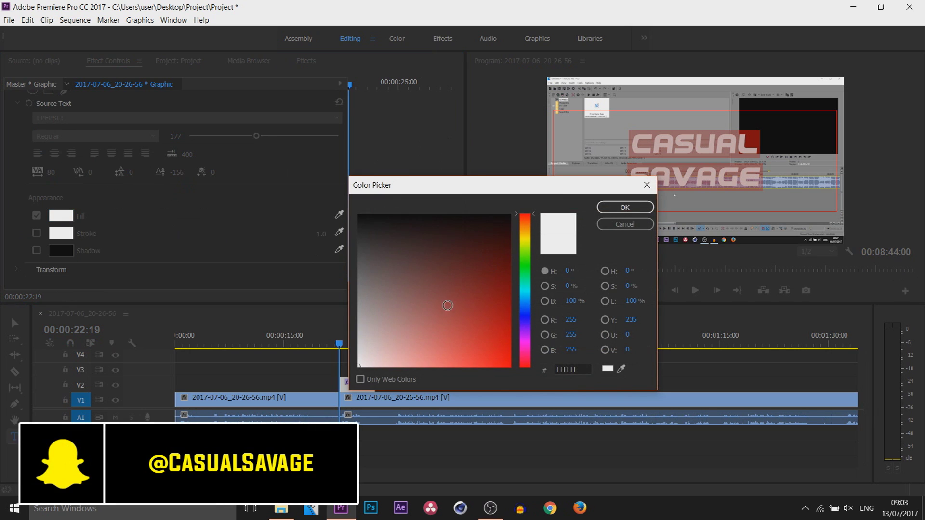
left_click(625, 207)
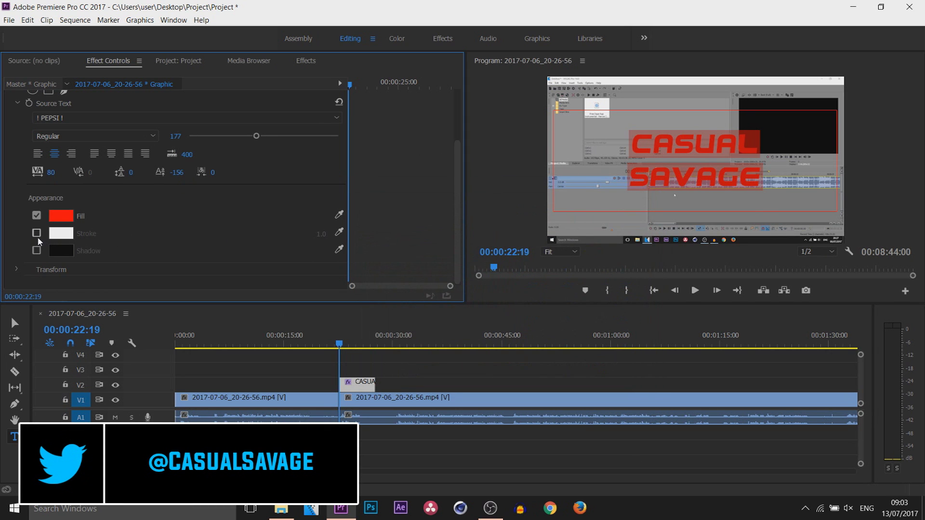
Step: Enable the title text's stroke and set its color to black
left_click(36, 233)
left_click(61, 233)
left_click(508, 213)
left_click(636, 208)
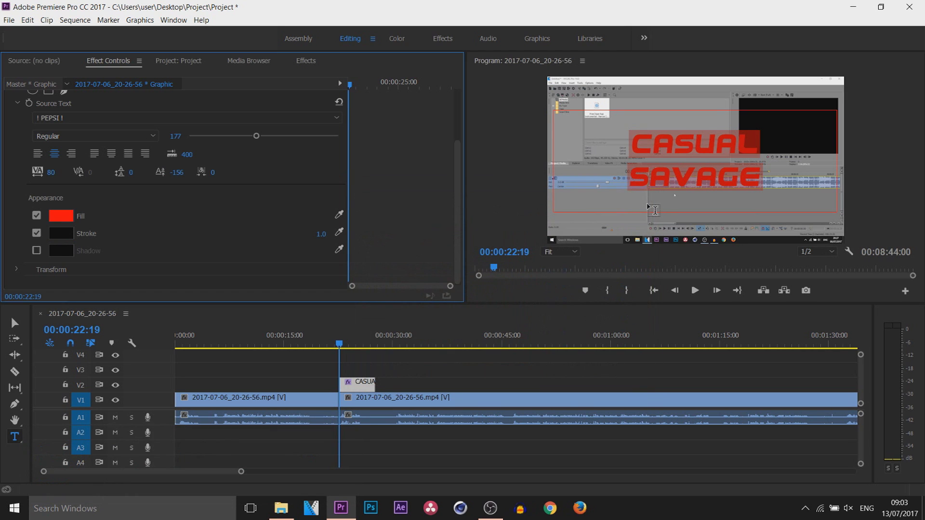
Step: Set the stroke width of the title text to 10 and deselect the characters
left_click(320, 234)
left_click(284, 234)
left_click(319, 234)
type("10")
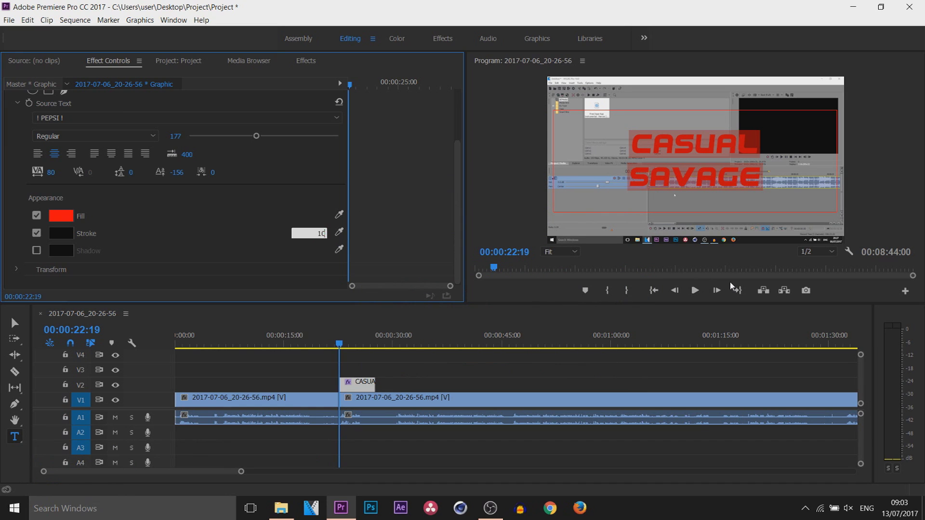
key("Return")
left_click(729, 178)
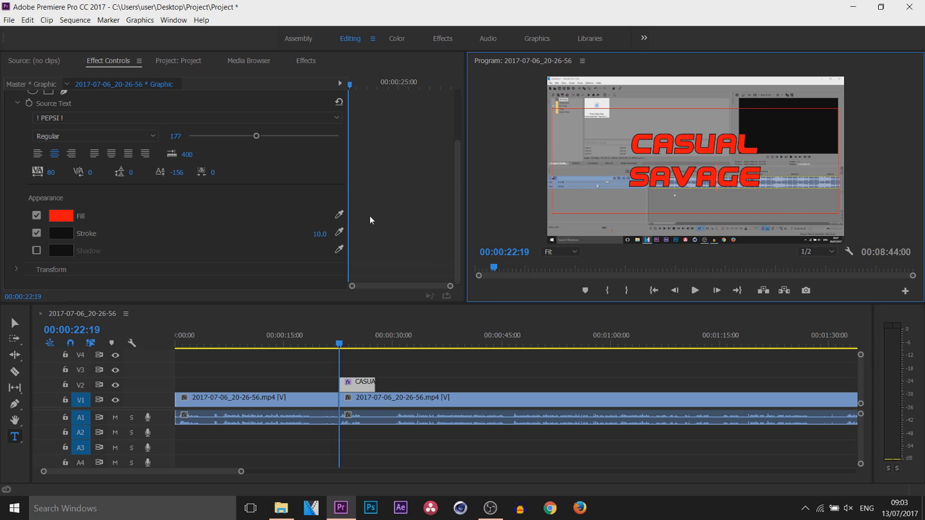
Step: Enable a shadow on the title with 40% opacity and an angle of 270°
left_click(36, 251)
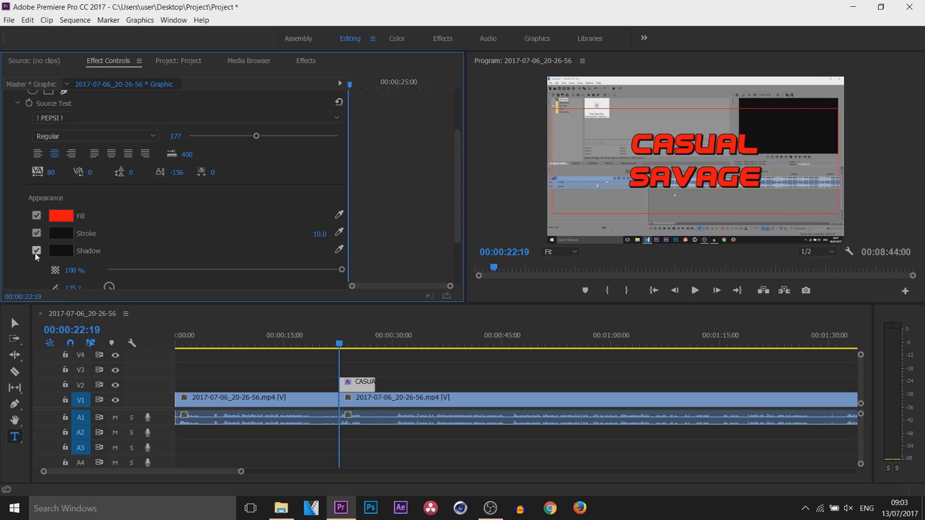
scroll(457, 220, "down", 1)
scroll(457, 220, "down", 1)
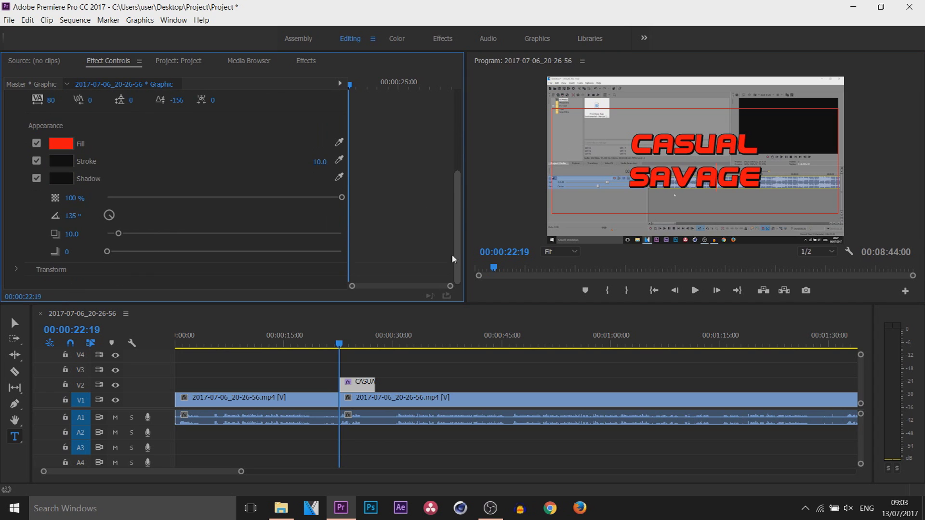
mouse_move(216, 201)
left_mouse_down()
mouse_move(193, 199)
mouse_move(200, 202)
left_mouse_up()
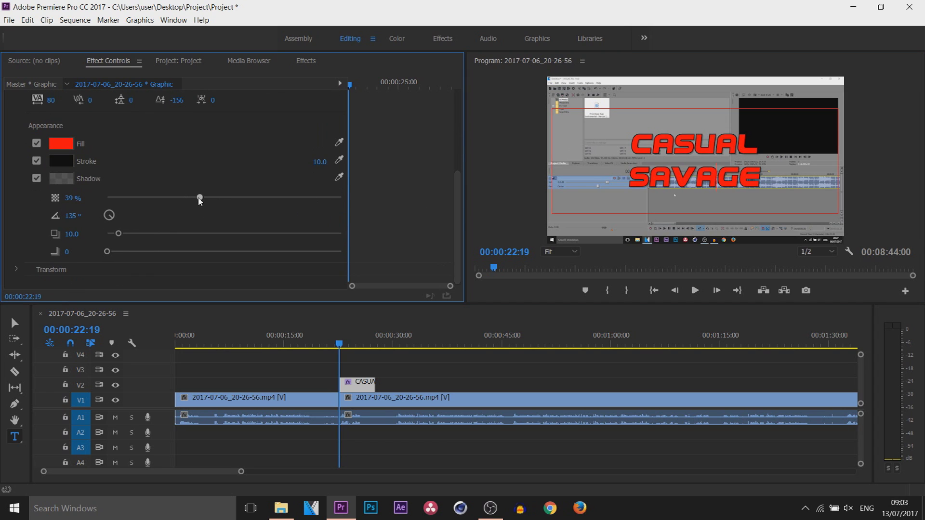
left_click_drag(109, 217, 91, 216)
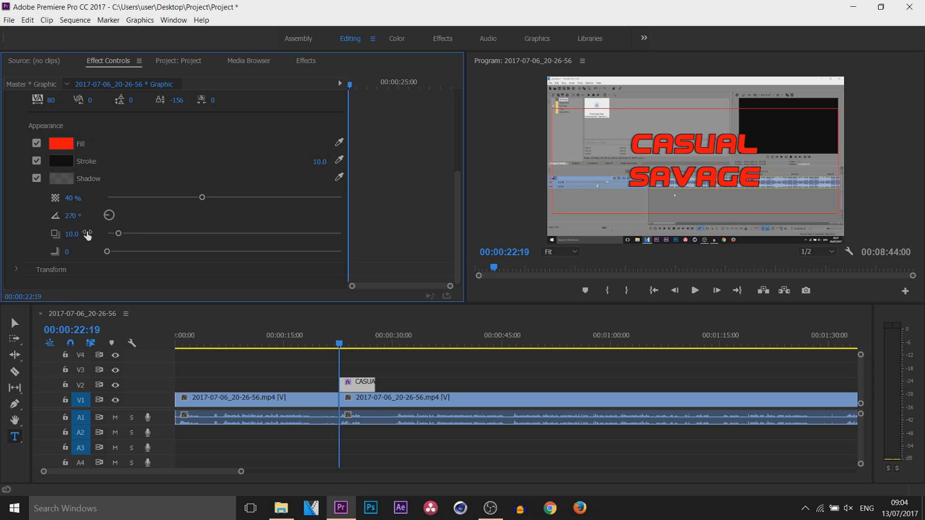
Step: Set the title shadow's distance to 24.1, its blur to 82 and its opacity to 83%
mouse_move(118, 233)
left_mouse_down()
mouse_move(171, 234)
mouse_move(136, 235)
left_mouse_up()
left_click_drag(107, 252, 185, 252)
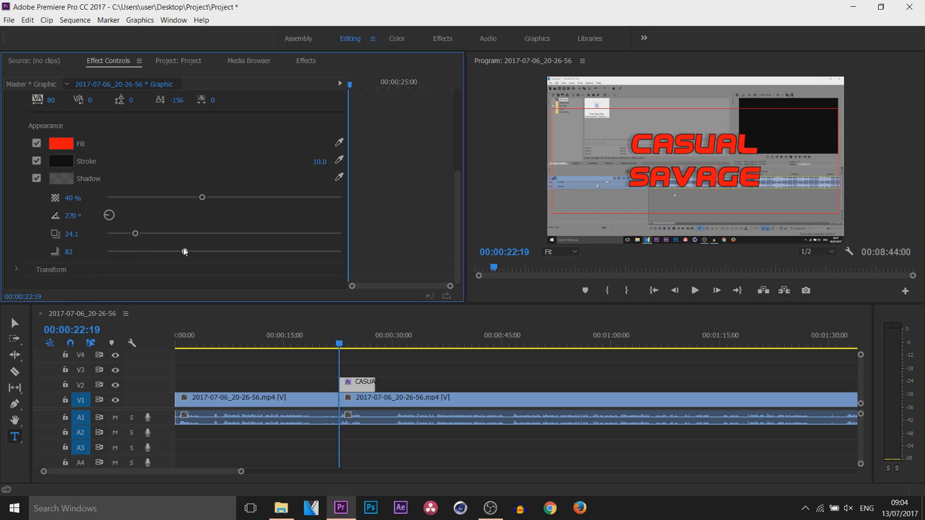
left_click_drag(203, 198, 503, 204)
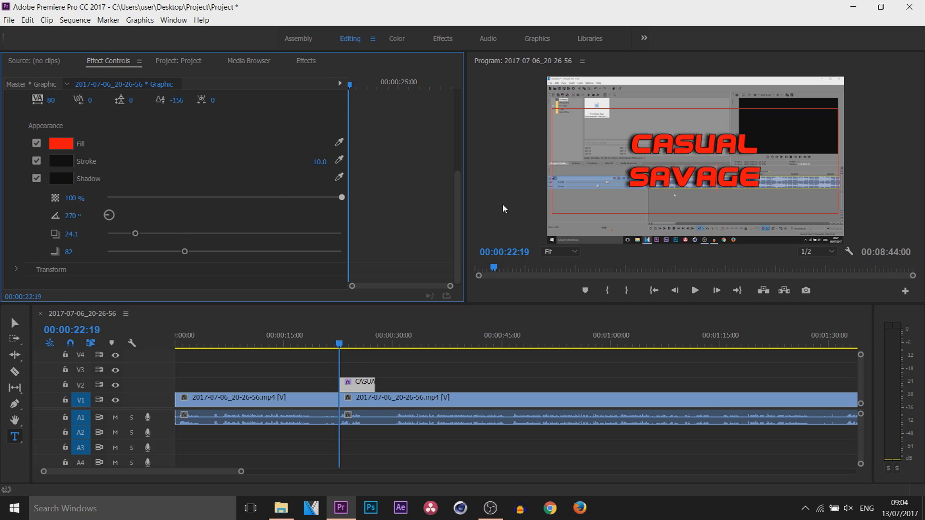
left_click_drag(306, 197, 299, 203)
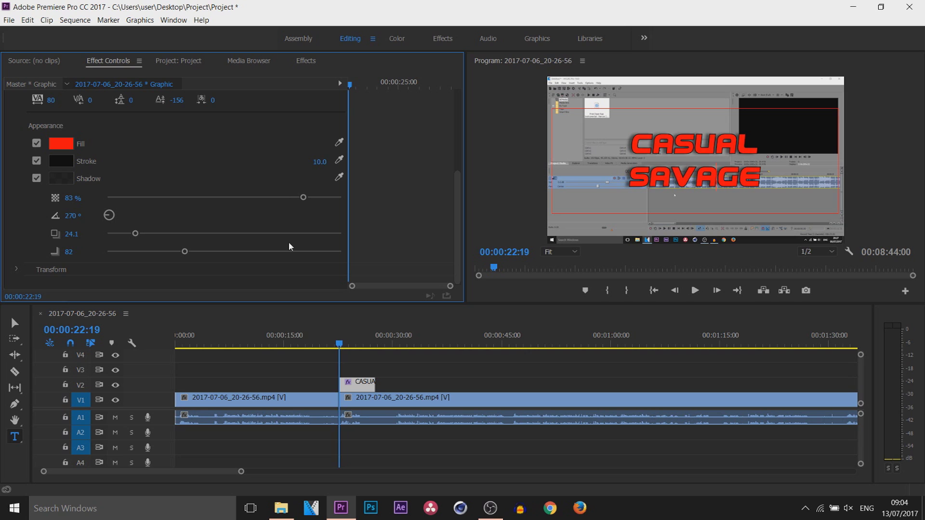
Step: Move the title clip on V2 to the start of the sequence, preview it and return the playhead to the beginning
left_click(355, 387)
left_click_drag(359, 383, 184, 385)
left_click(185, 335)
left_click(695, 290)
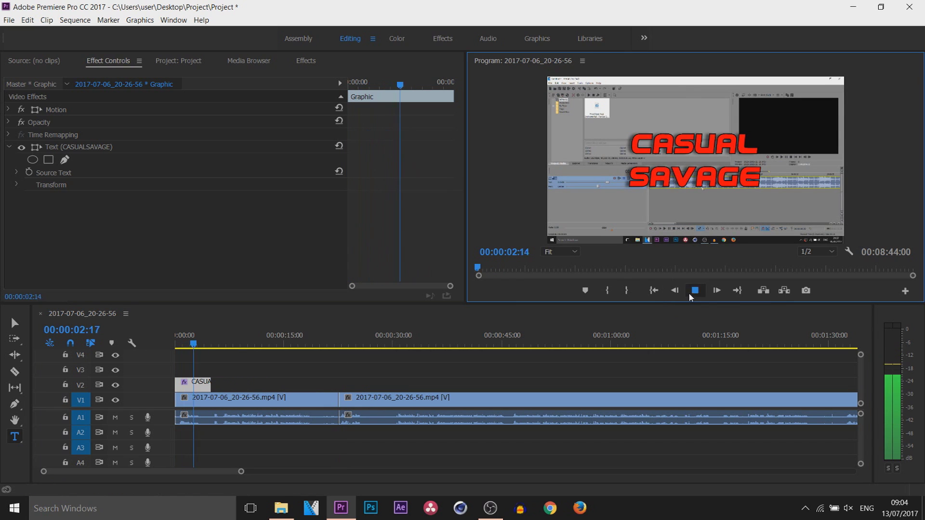
left_click(176, 340)
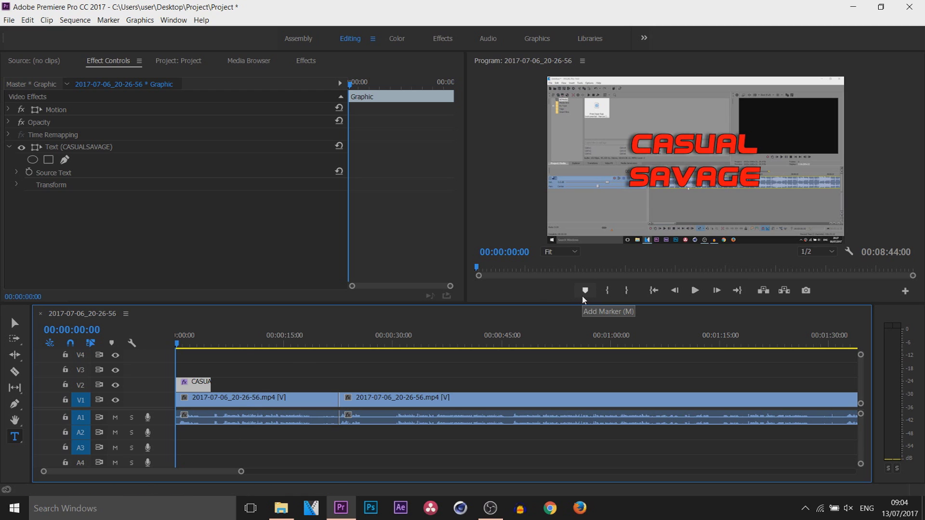
Step: Add a marker to the sequence at 00:00:10:18
left_click(339, 345)
key("space")
left_click(253, 338)
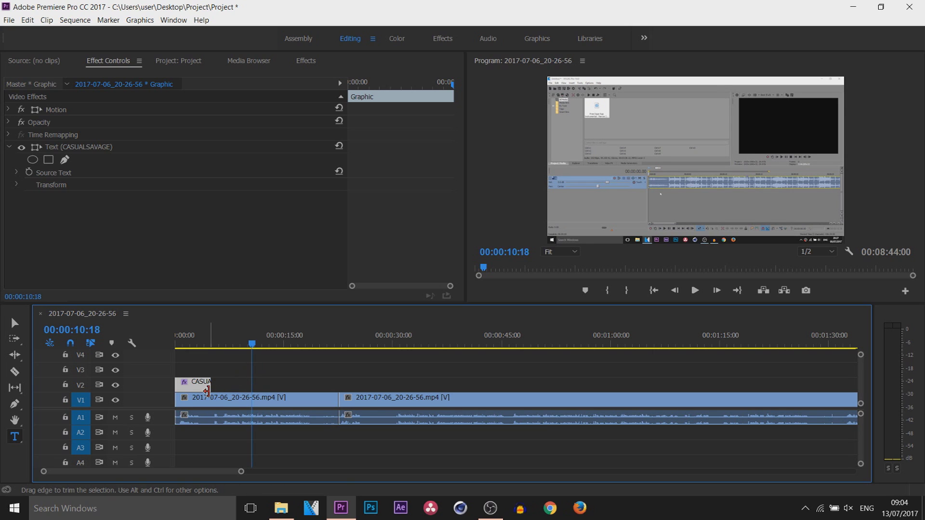
left_click(589, 289)
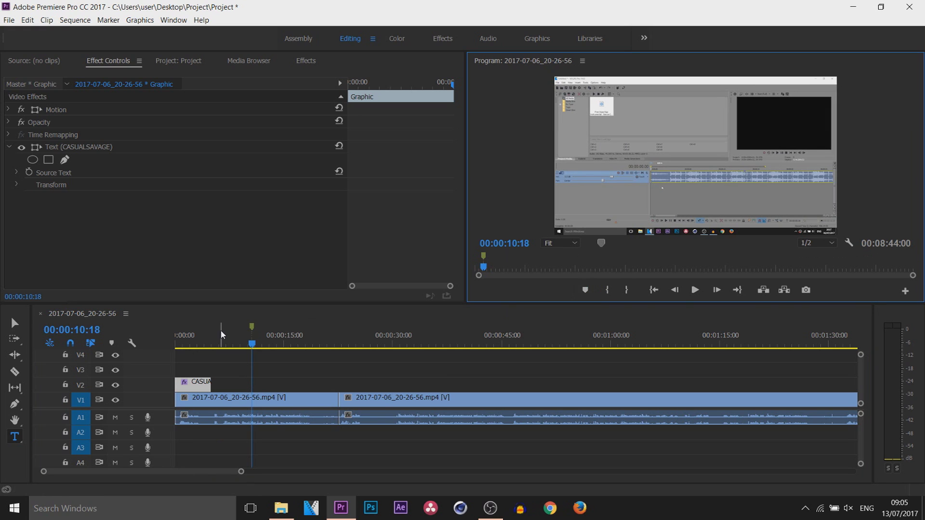
Step: Move the title clip on V2 so it starts at the marker and play the sequence from the beginning
left_click(247, 385)
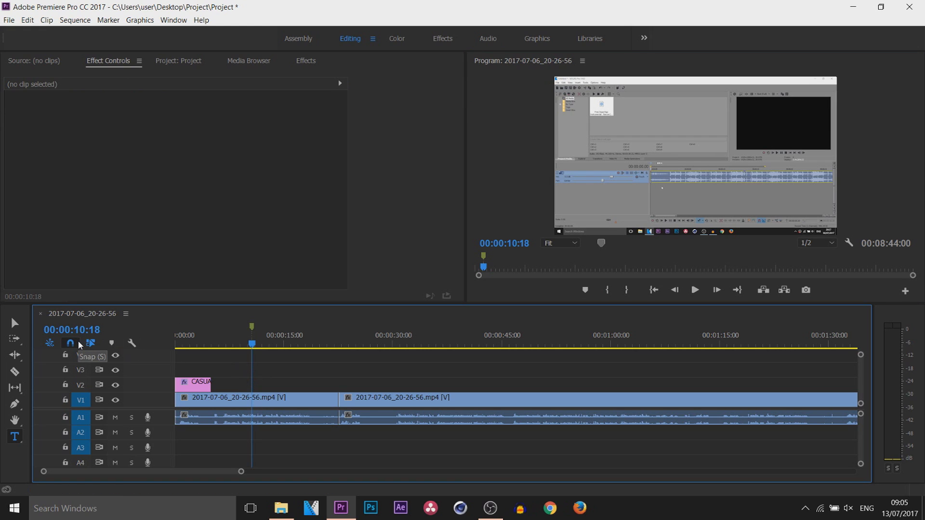
left_click(204, 385)
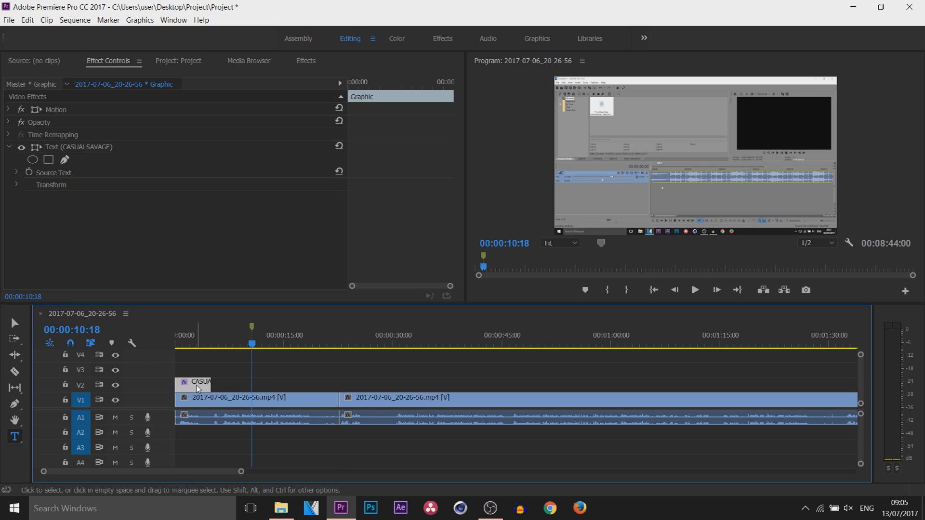
left_click_drag(254, 331, 375, 335)
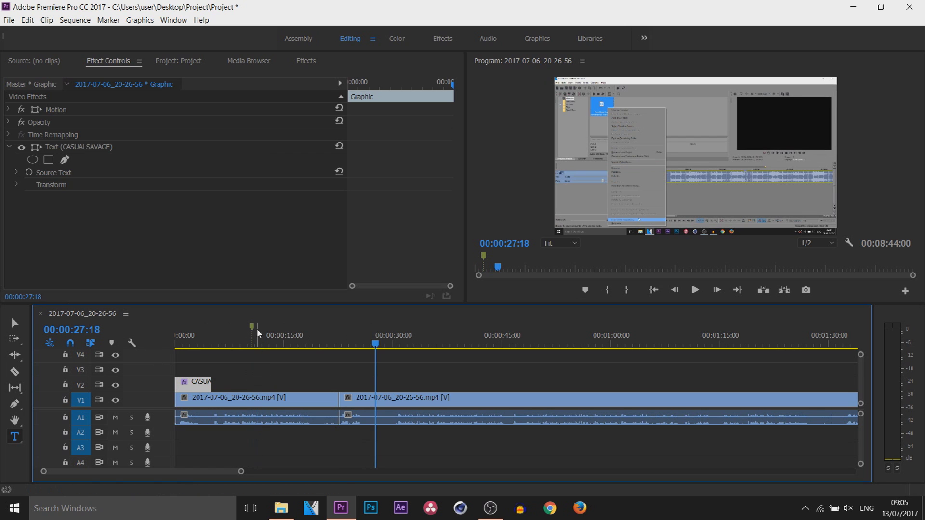
mouse_move(199, 385)
left_mouse_down()
mouse_move(400, 387)
mouse_move(303, 371)
mouse_move(271, 386)
left_mouse_up()
key("Home")
left_click(694, 291)
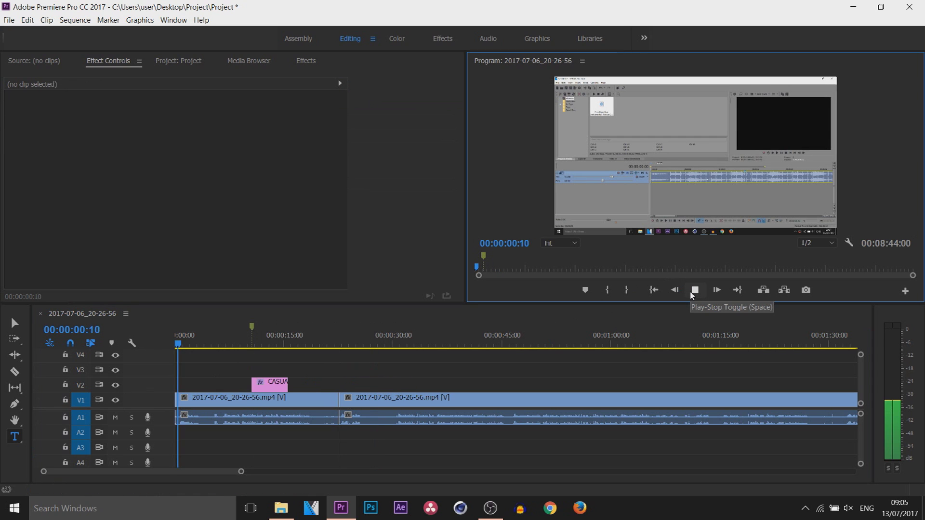
Step: Try the program preview at 50% and 10% zoom, and set its zoom level to 25%
left_click(807, 242)
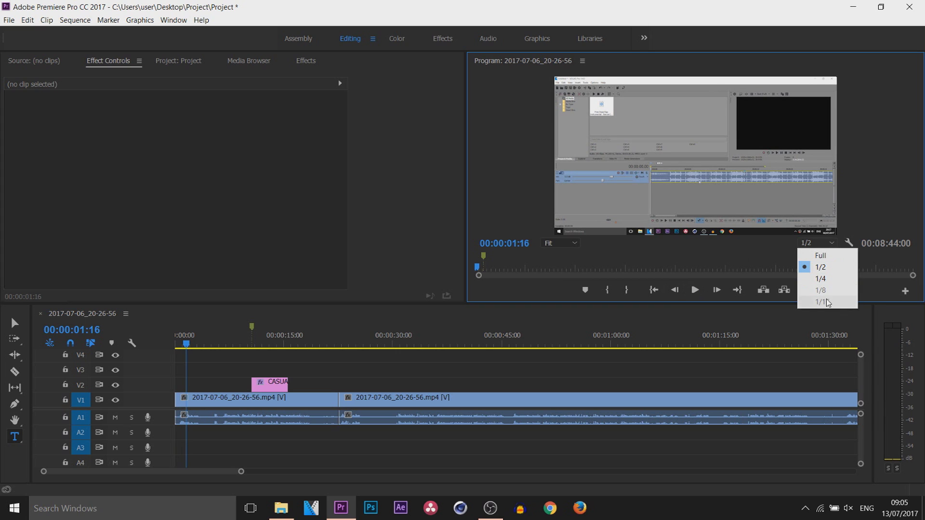
left_click(567, 244)
left_click(576, 294)
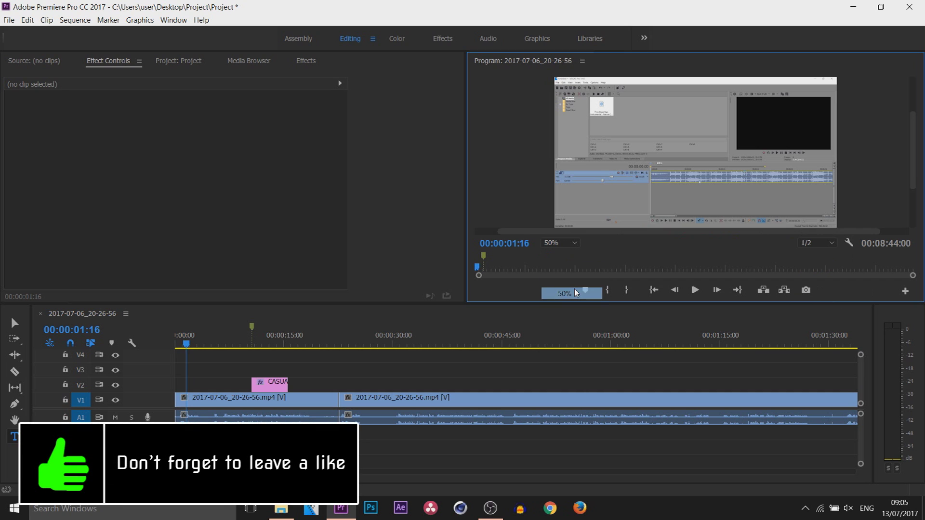
left_click(571, 247)
left_click(566, 265)
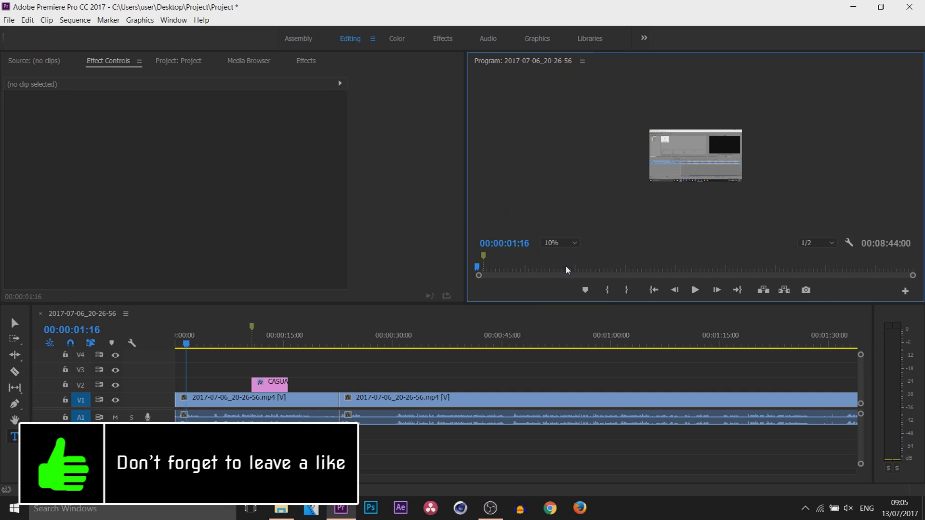
left_click(554, 243)
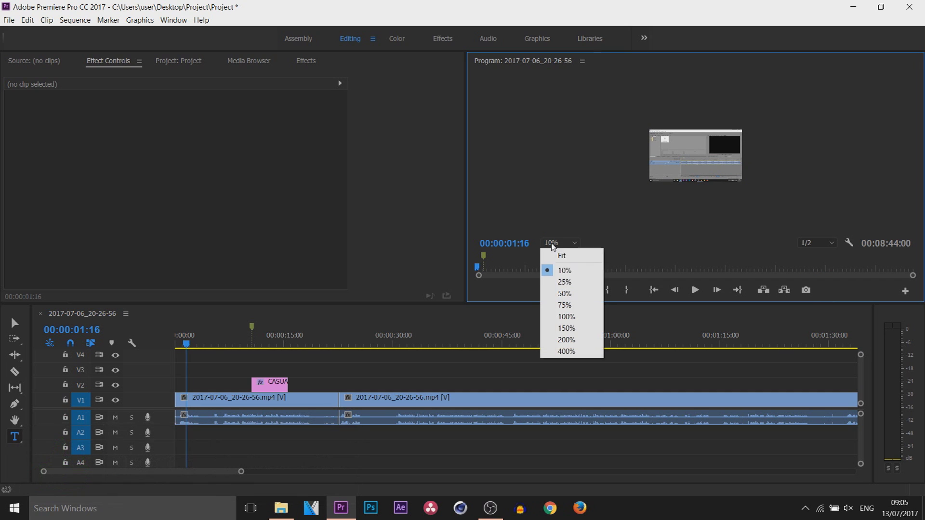
left_click(563, 284)
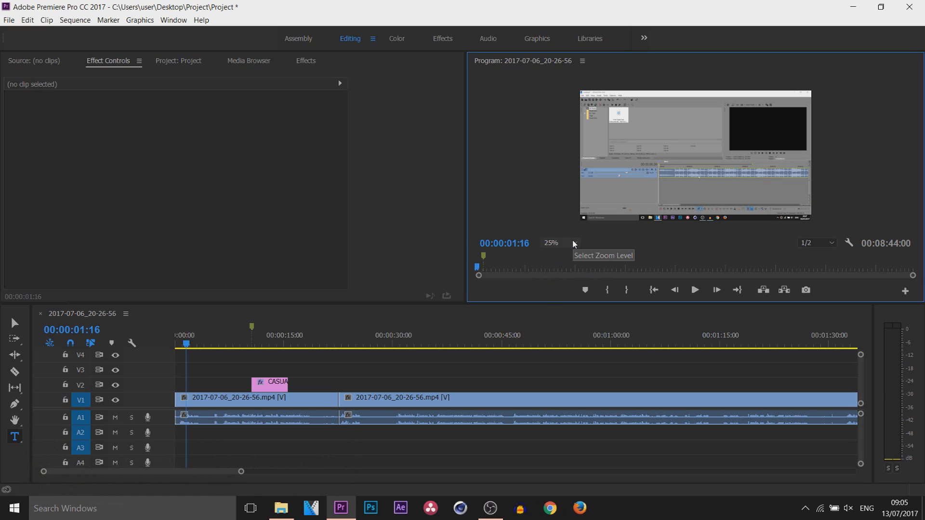
Step: Play a short part of the sequence and step back one frame
left_click(563, 469)
key("space")
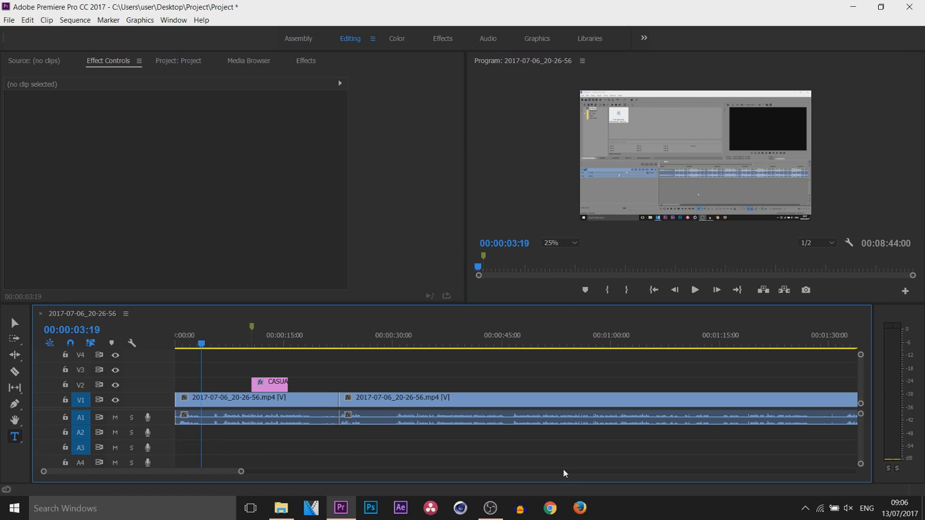
left_click(676, 294)
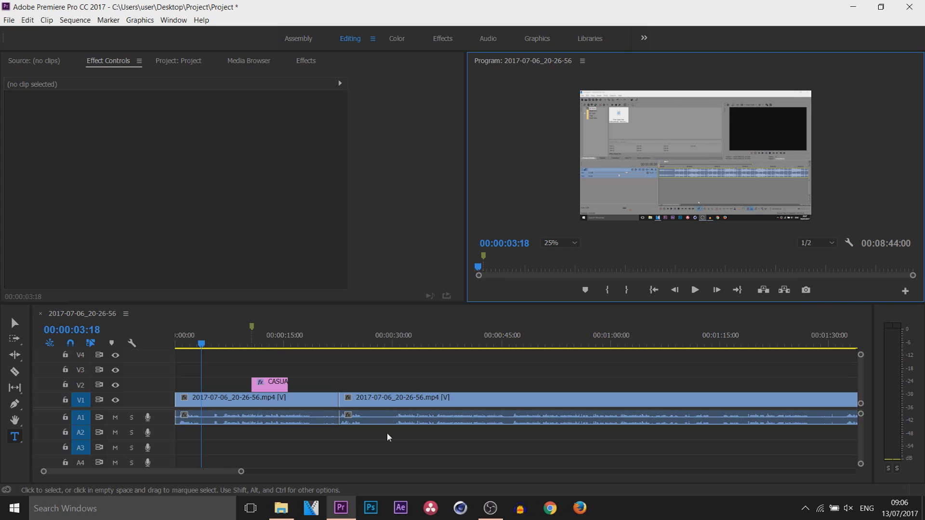
Step: Place the playhead at 00:00:12:26 over the title and set the playback resolution to Full
left_click(270, 341)
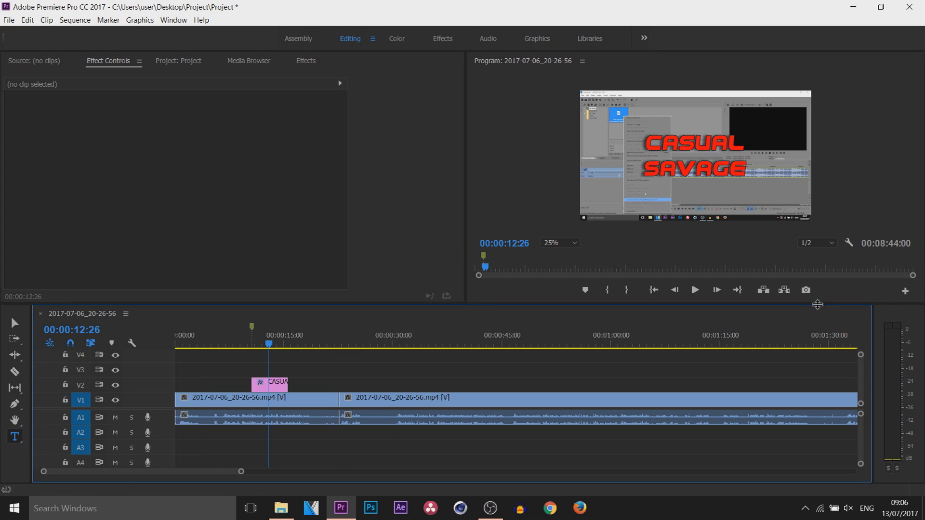
left_click(830, 241)
left_click(831, 256)
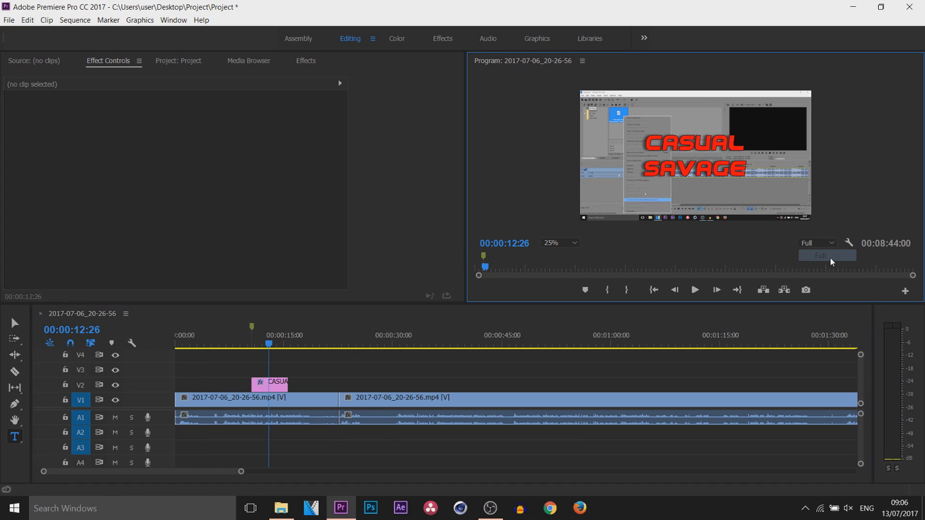
Step: Export the current frame as a JPEG named Project Screenshot into the Project folder on the Desktop
left_click(806, 291)
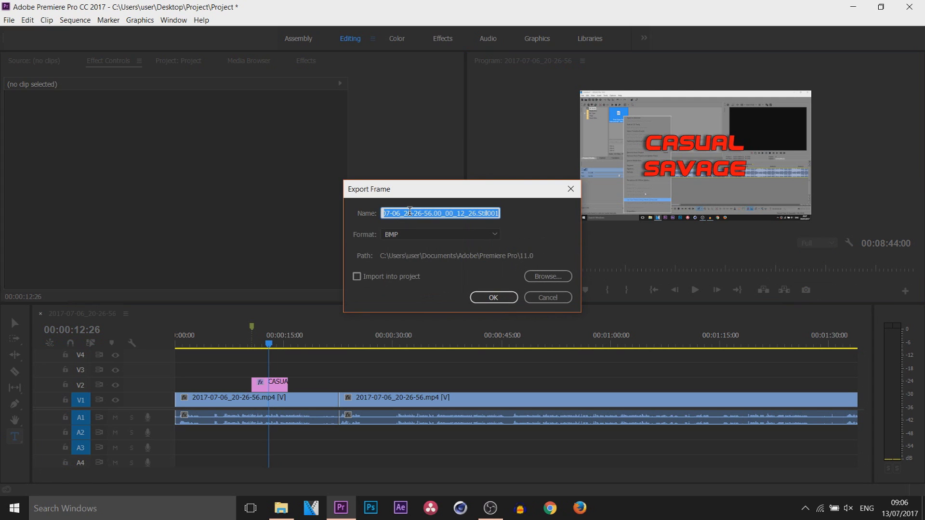
type("Project Screenshot")
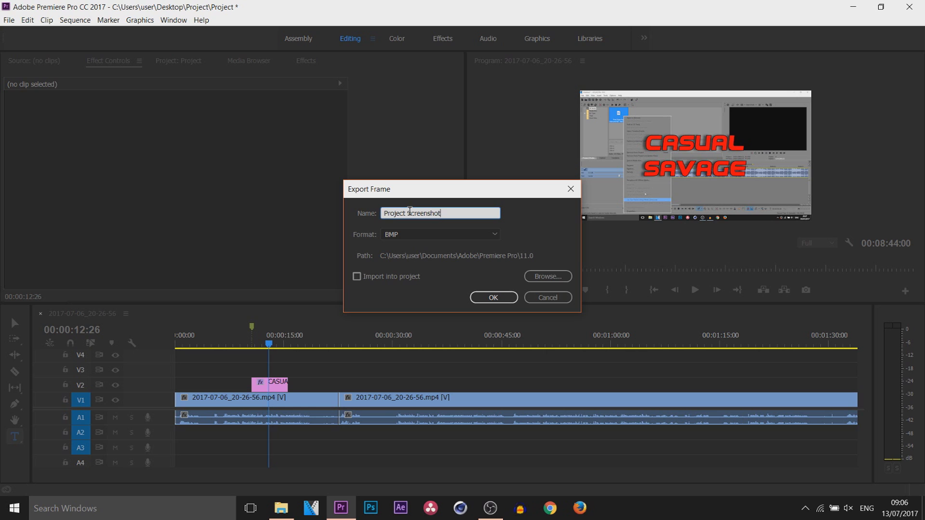
left_click(401, 236)
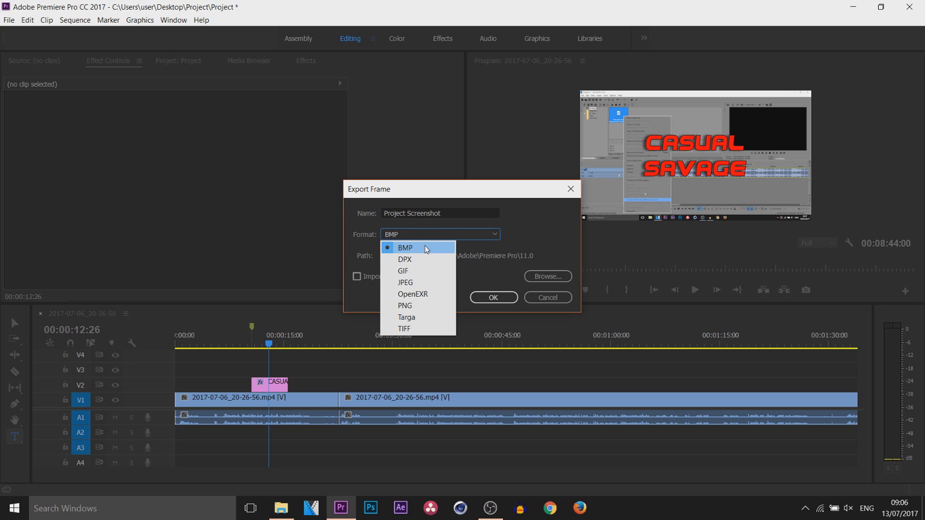
left_click(422, 286)
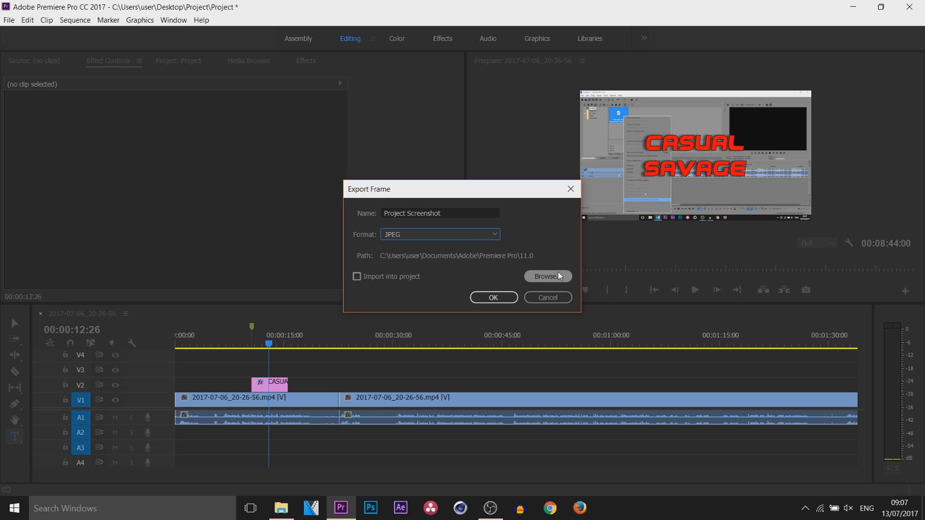
left_click(560, 276)
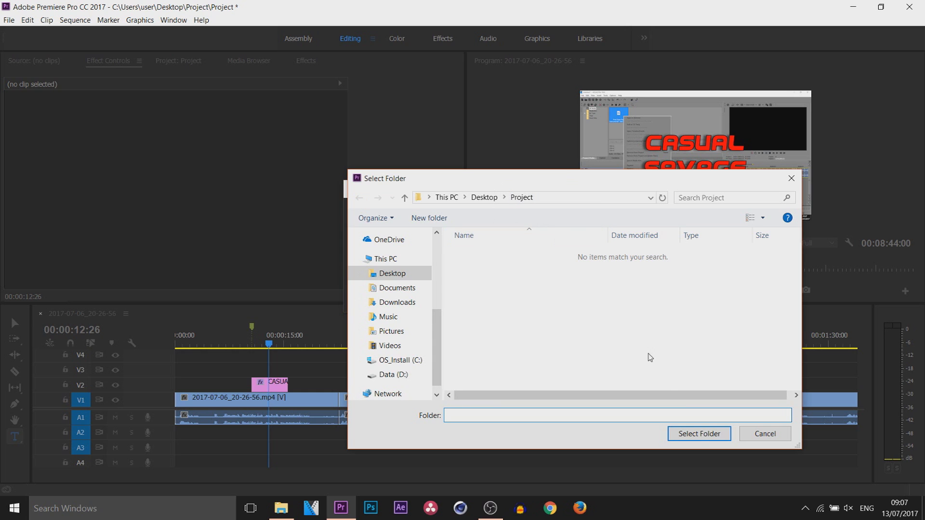
left_click(700, 434)
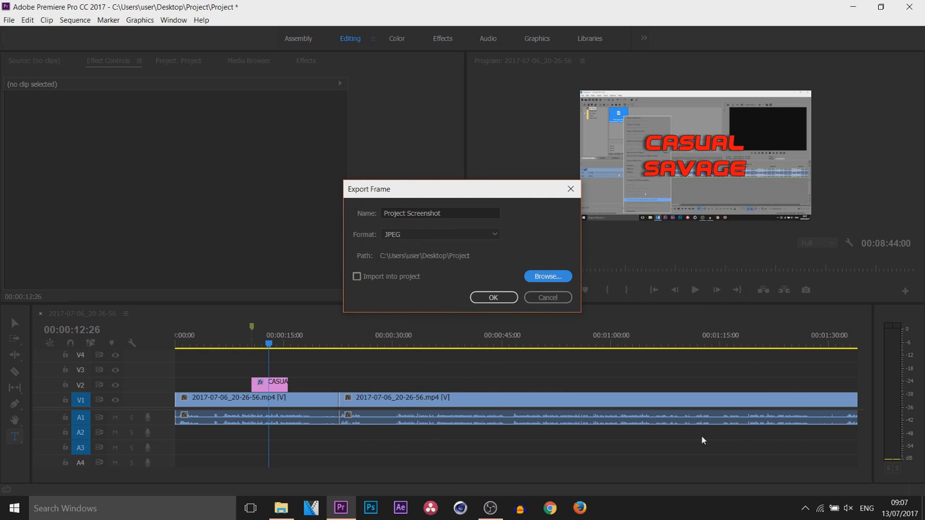
left_click(501, 297)
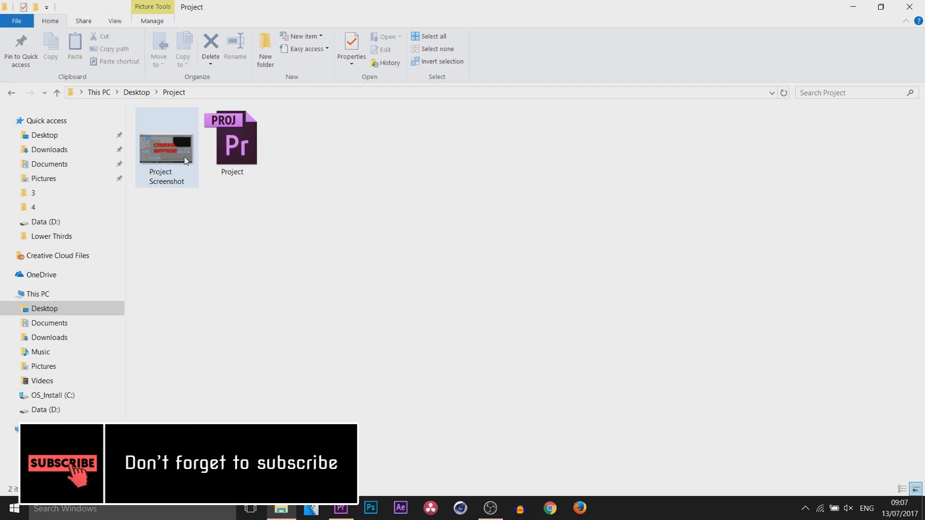
Step: View the exported Project Screenshot image, close it and return the Premiere Pro playhead to the sequence start
double_click(169, 160)
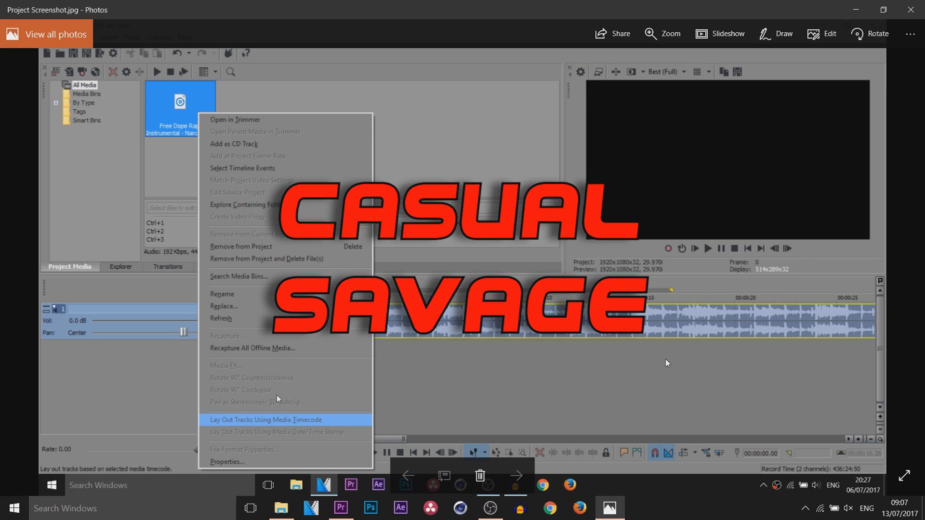
key("alt+F4")
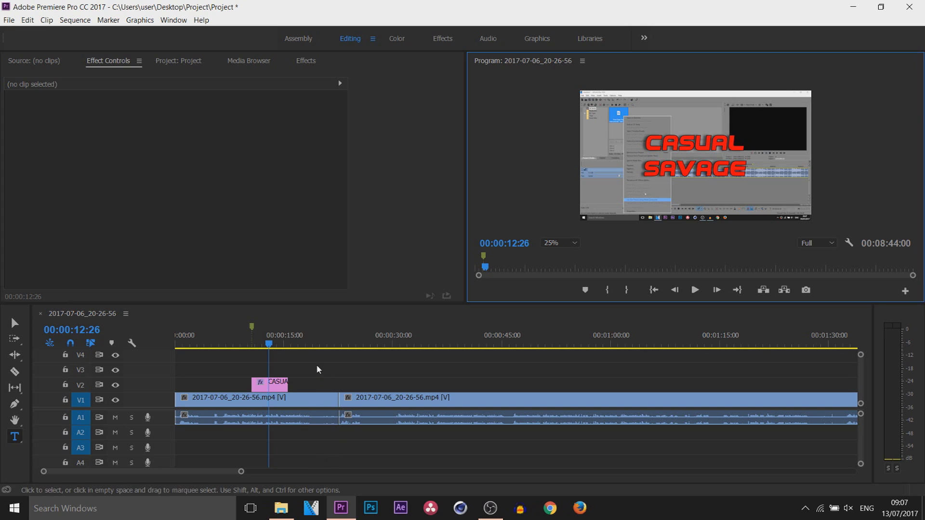
left_click(257, 371)
key("Home")
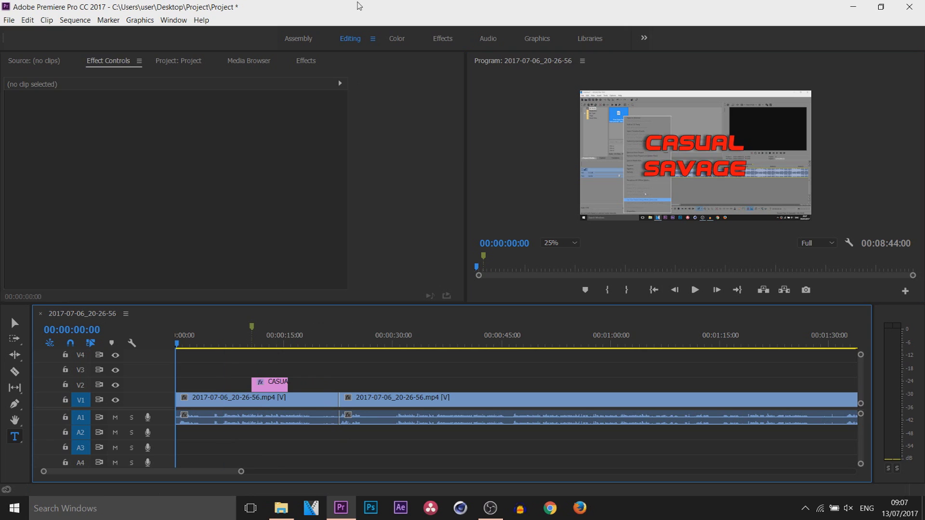
Step: Apply the Slide video transition to both the start and the end of the title clip
left_click(306, 61)
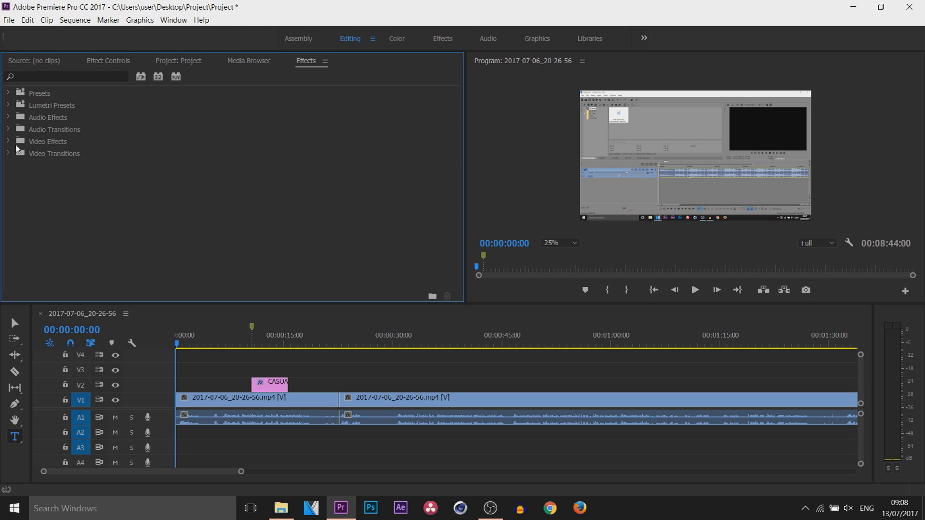
left_click(9, 153)
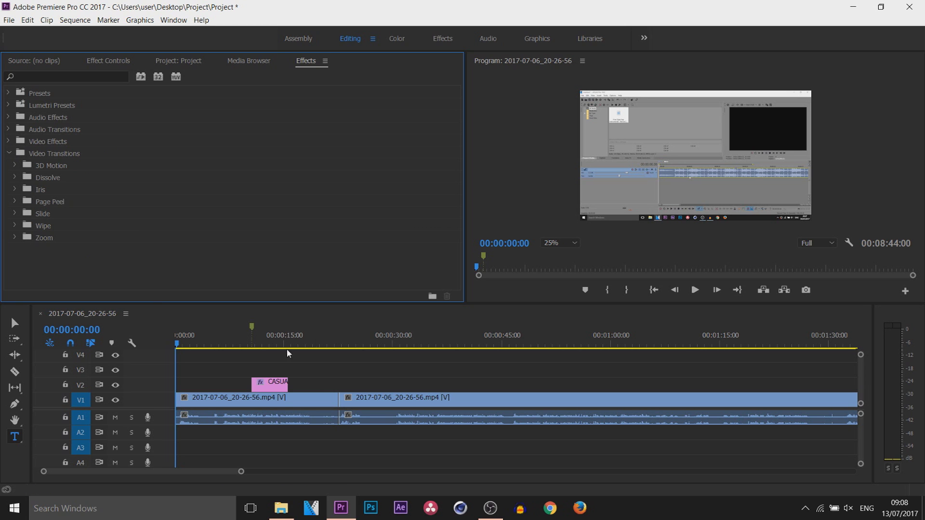
left_click(252, 345)
mouse_move(253, 345)
left_mouse_down()
mouse_move(259, 350)
mouse_move(243, 346)
left_mouse_up()
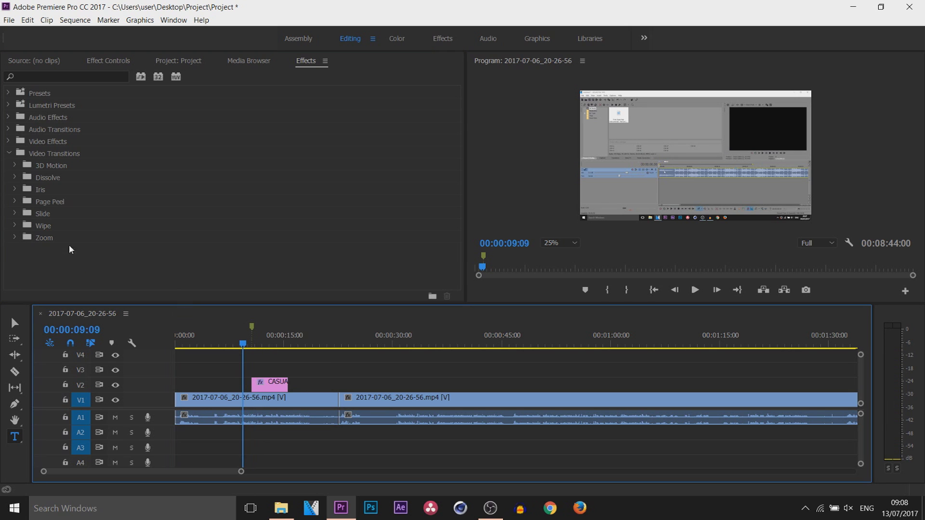
left_click(15, 214)
left_click_drag(56, 265, 257, 386)
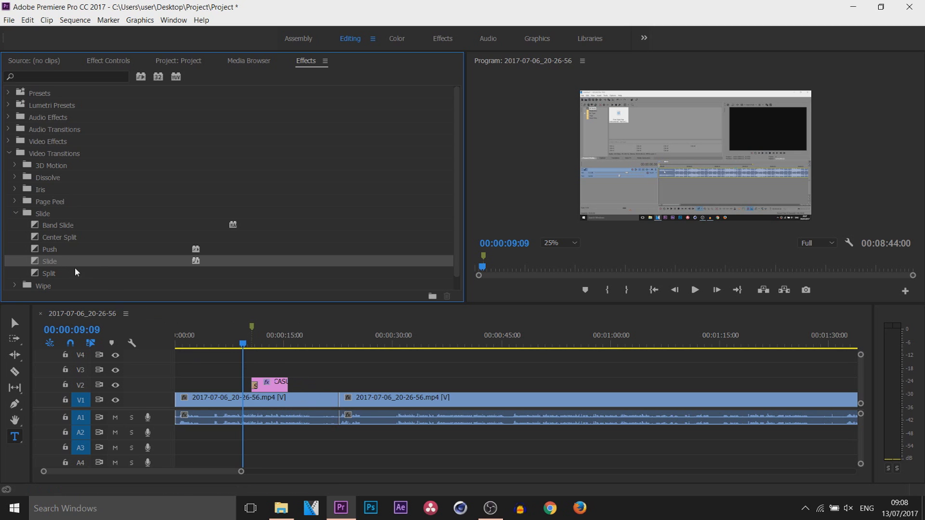
left_click_drag(58, 262, 286, 385)
Step: Show the title clip's effect controls and play the sequence from 00:00:12:06 past the title's closing transition
left_click(264, 344)
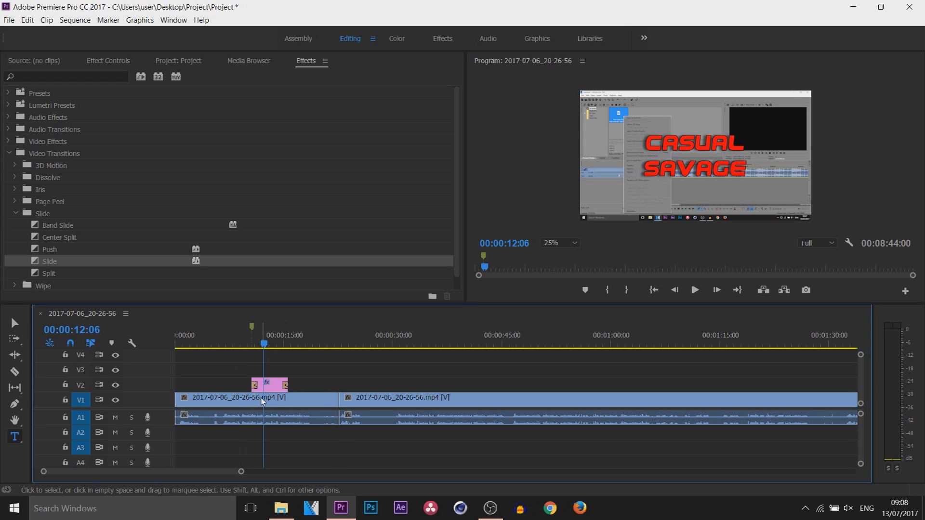
left_click(270, 383)
left_click(108, 62)
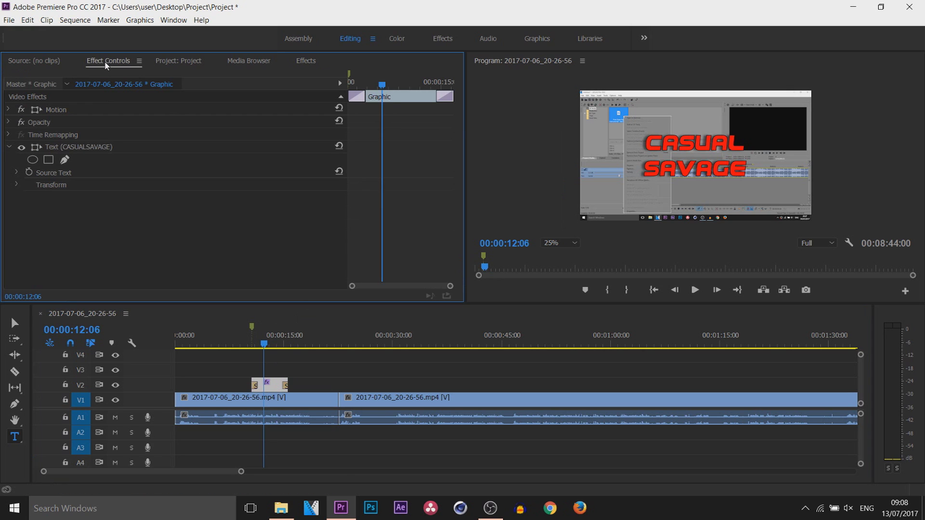
left_click(695, 290)
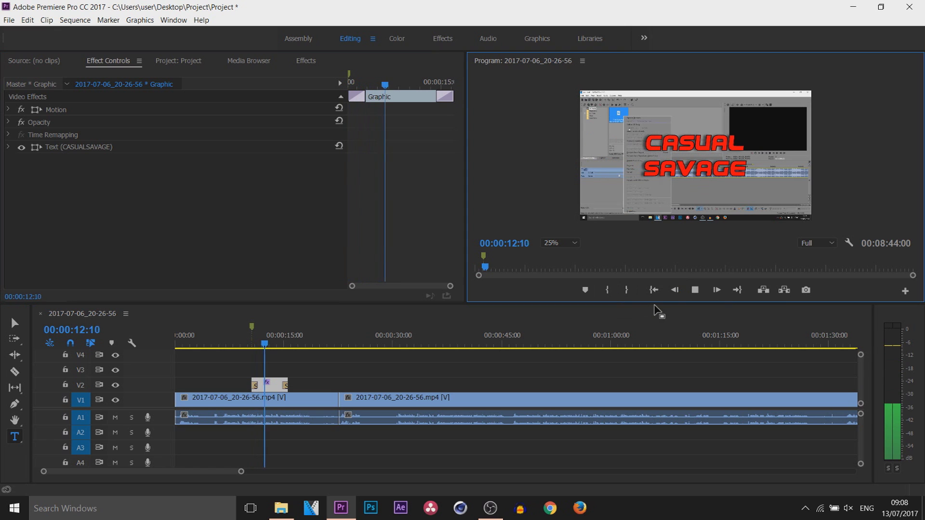
left_click(695, 289)
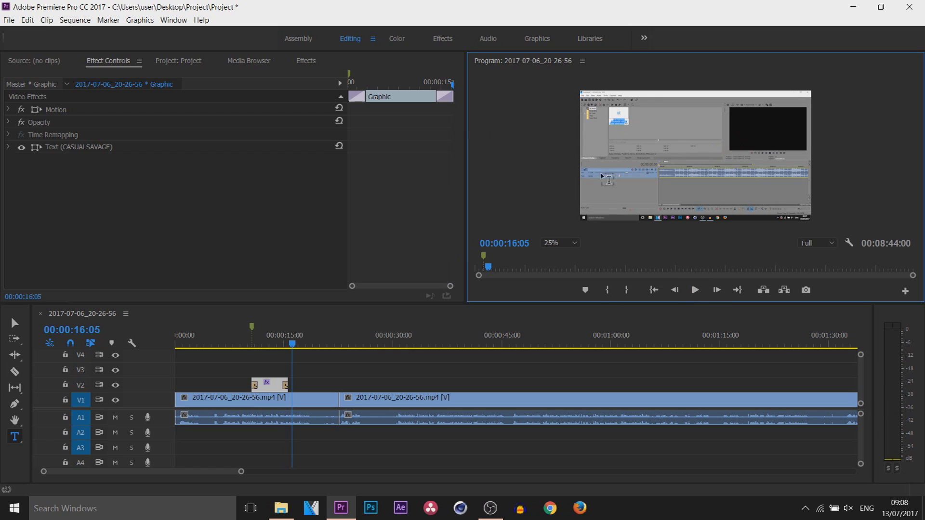
Step: Lengthen the title clip's opening Slide transition to 00:00:02:12 and play the sequence from 00:00:10:15 through it
double_click(270, 385)
left_click_drag(241, 472, 107, 473)
left_click_drag(532, 384, 618, 385)
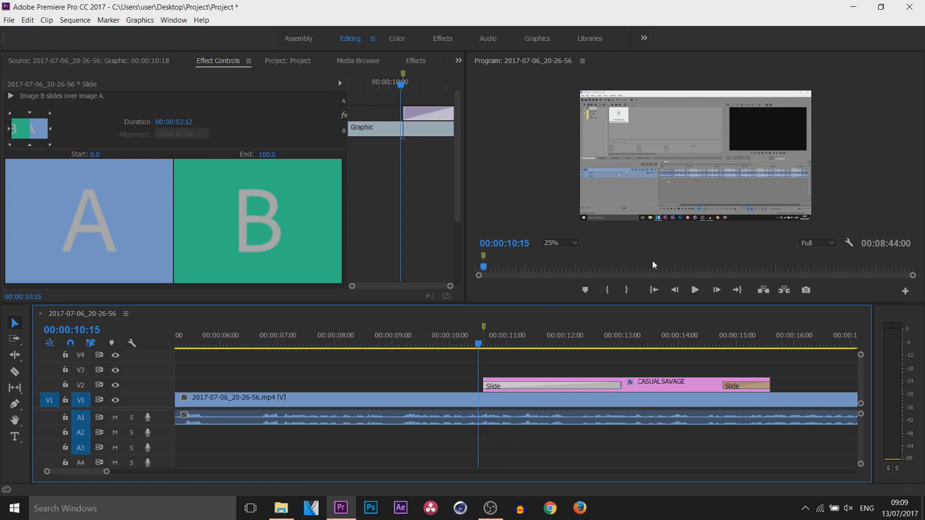
left_click(694, 292)
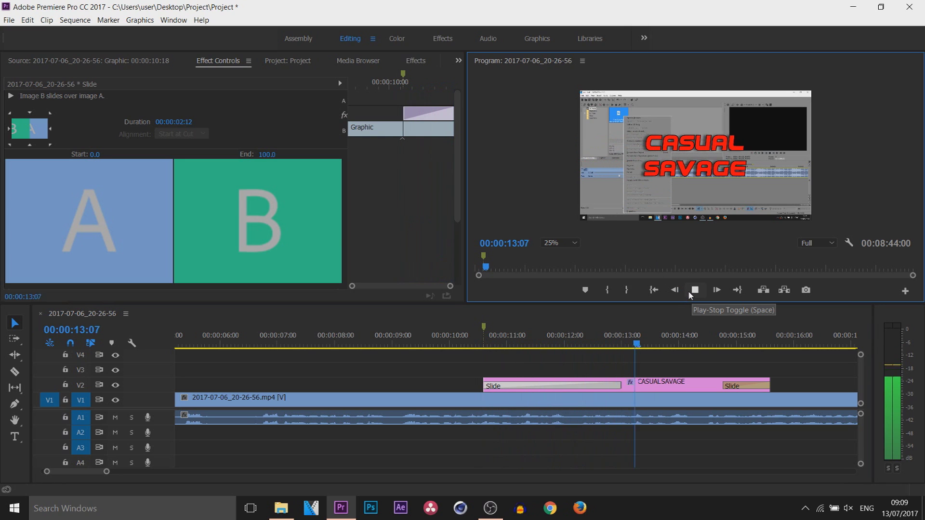
Step: Enable Reverse on the title's closing Slide transition and play the sequence from about 00:00:14:00 past the title's end
left_click(448, 240)
scroll(447, 240, "down", 3)
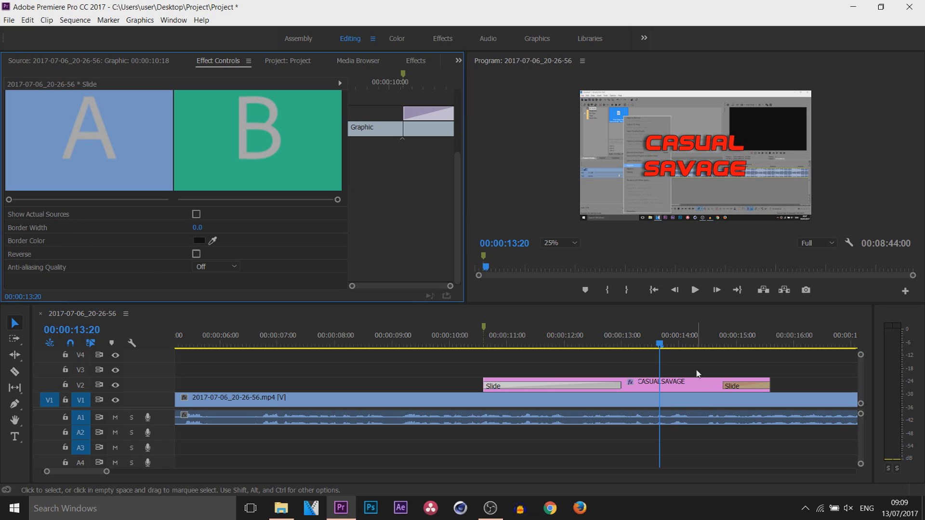
left_click(734, 340)
left_click(732, 386)
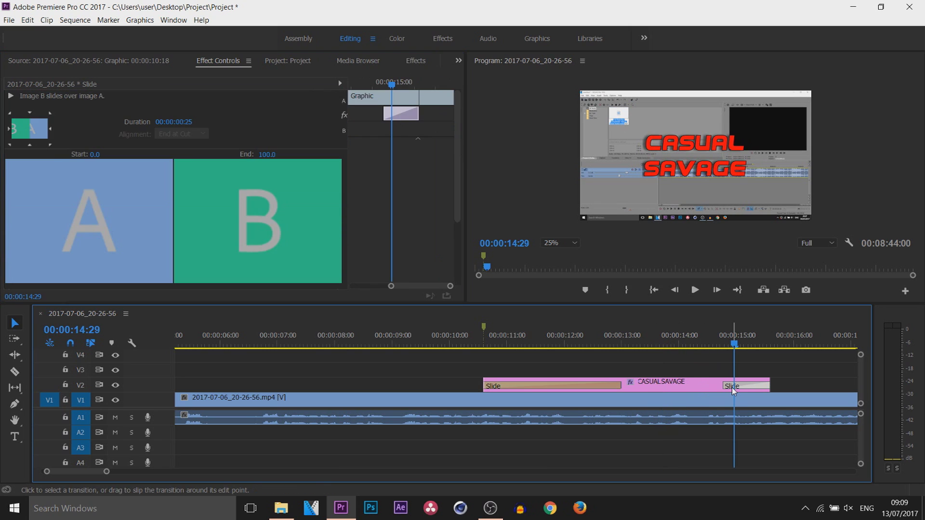
left_click(455, 140)
left_click_drag(454, 141, 409, 253)
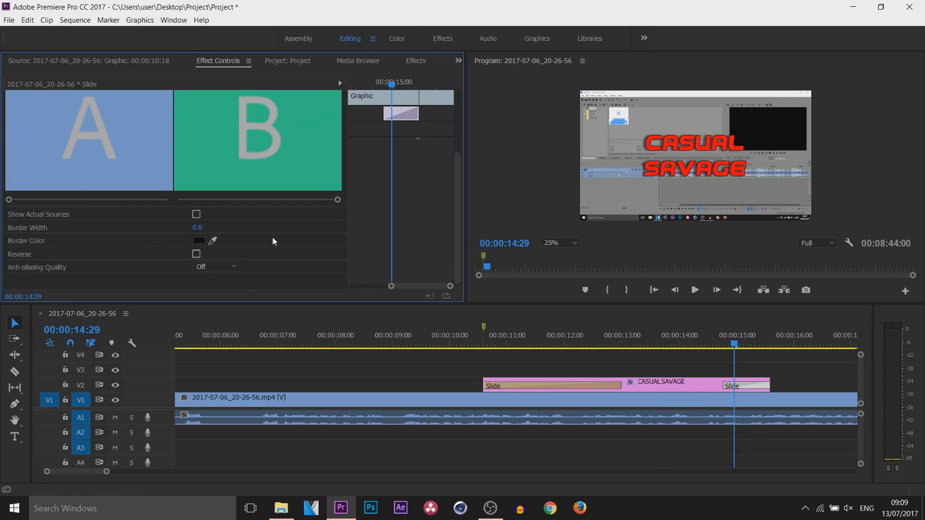
left_click(196, 254)
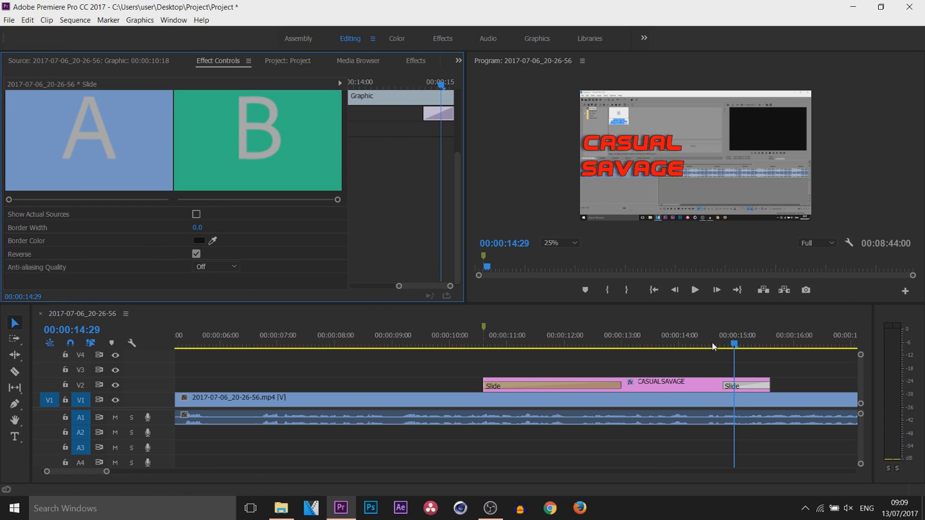
left_click(681, 340)
left_click(695, 290)
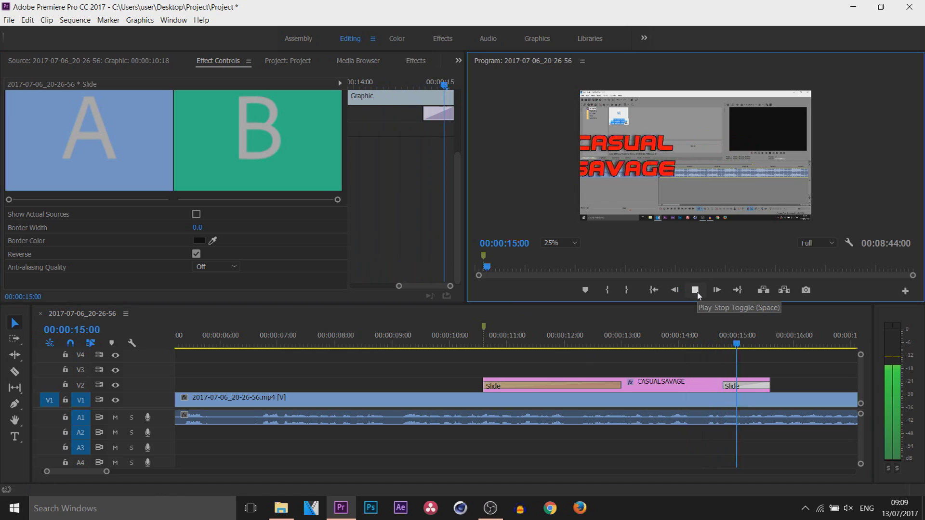
left_click(695, 290)
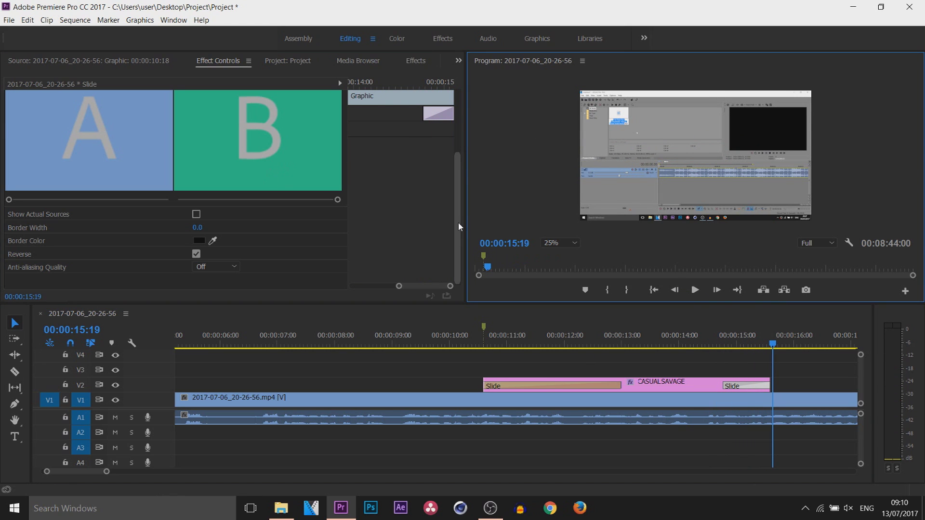
Step: Move the playhead to 00:00:03:14 and apply the Gaussian Blur video effect to the first clip on V1
left_click_drag(459, 223, 444, 162)
left_click(353, 350)
key("minus")
key("minus")
key("minus")
left_click_drag(349, 347, 214, 349)
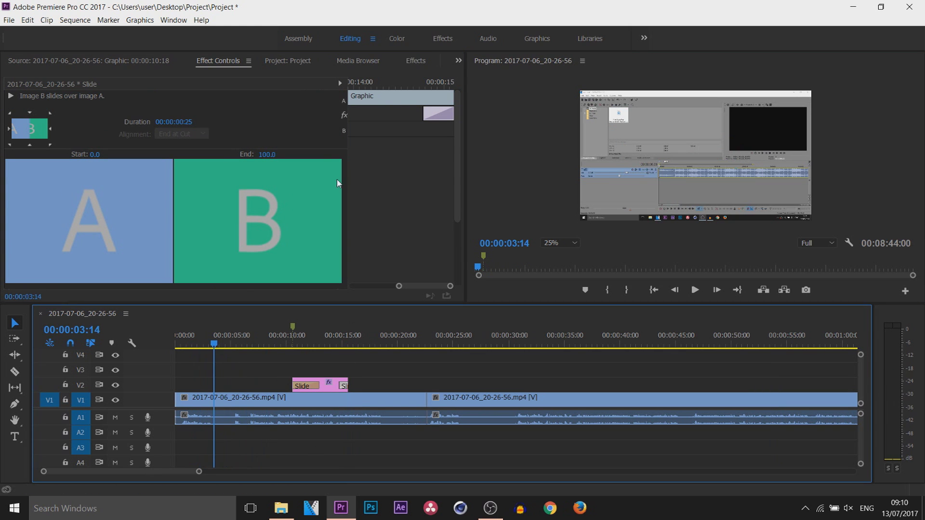
left_click(411, 61)
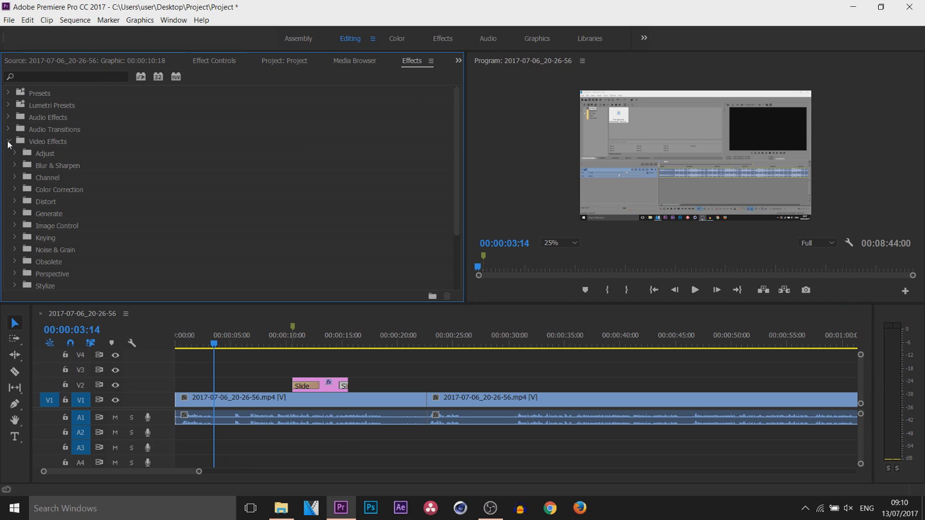
left_click(14, 165)
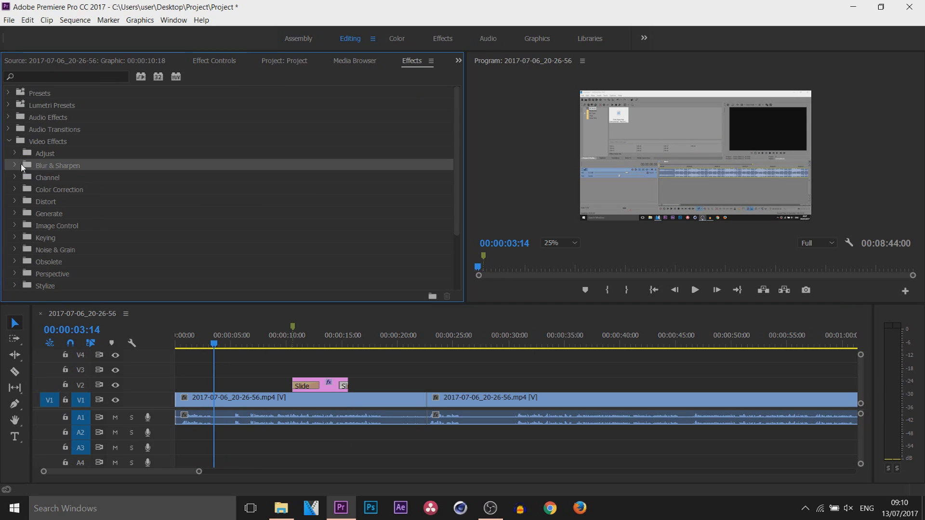
left_click(91, 236)
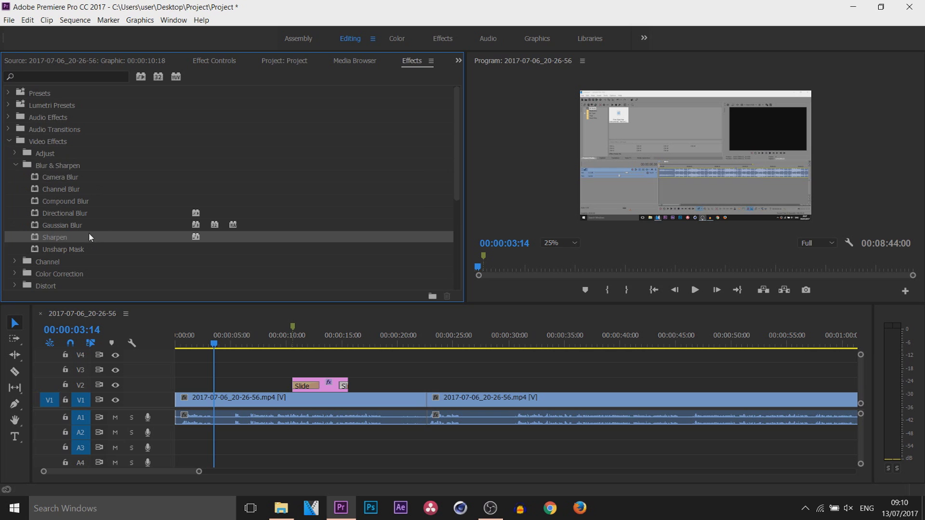
left_click(90, 225)
key("ctrl+s")
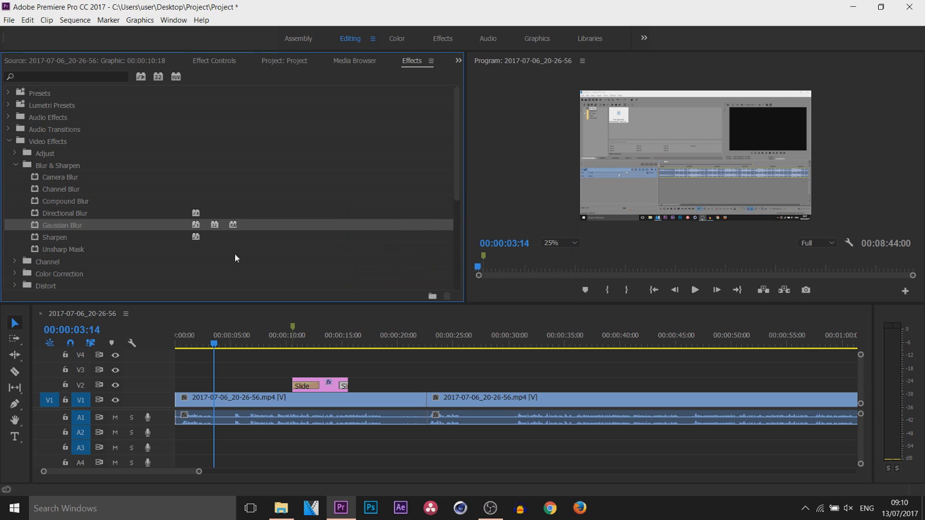
left_click_drag(84, 228, 237, 403)
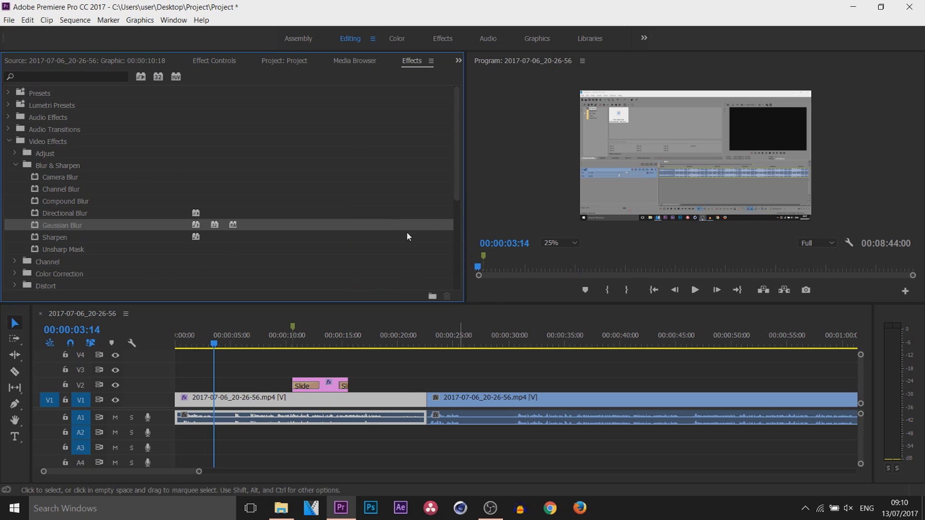
Step: Set the Gaussian Blur's Blurriness to 50 on the first clip
left_click(220, 61)
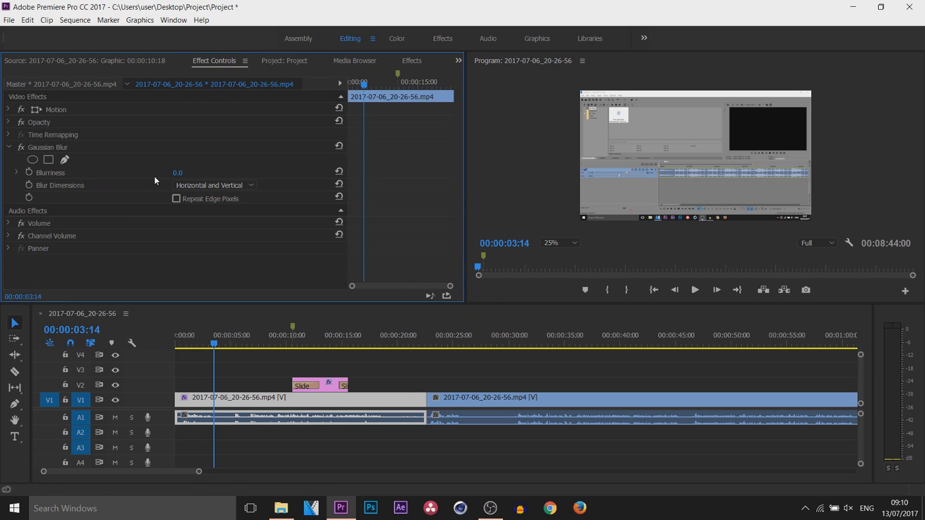
left_click(178, 173)
type("50")
key("Return")
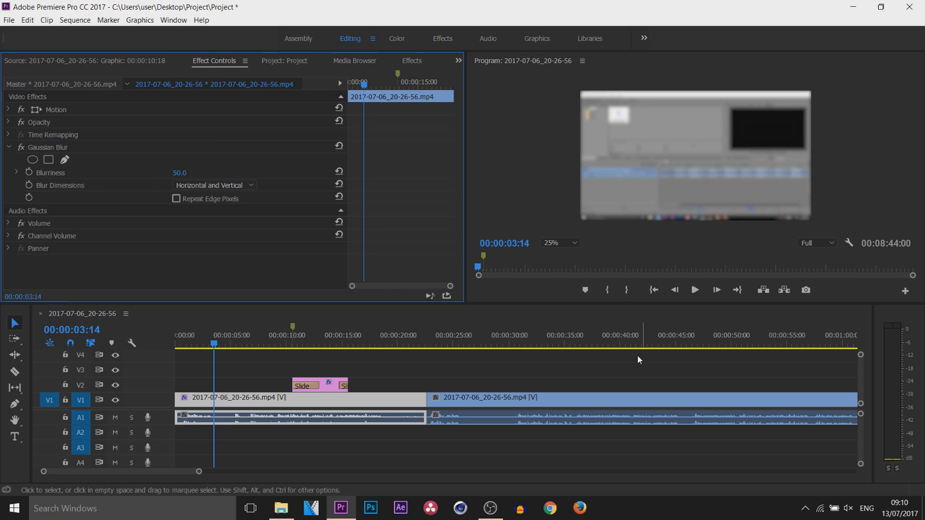
Step: Animate the Gaussian Blur's Blurriness with keyframes from 50 at 00:00:00:00 to 0 at 00:00:02:03
left_click(177, 342)
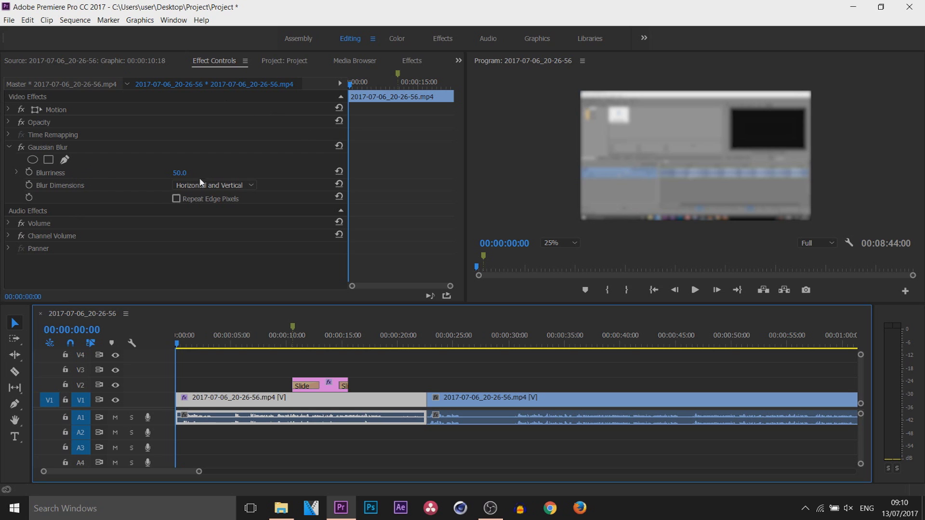
left_click(29, 172)
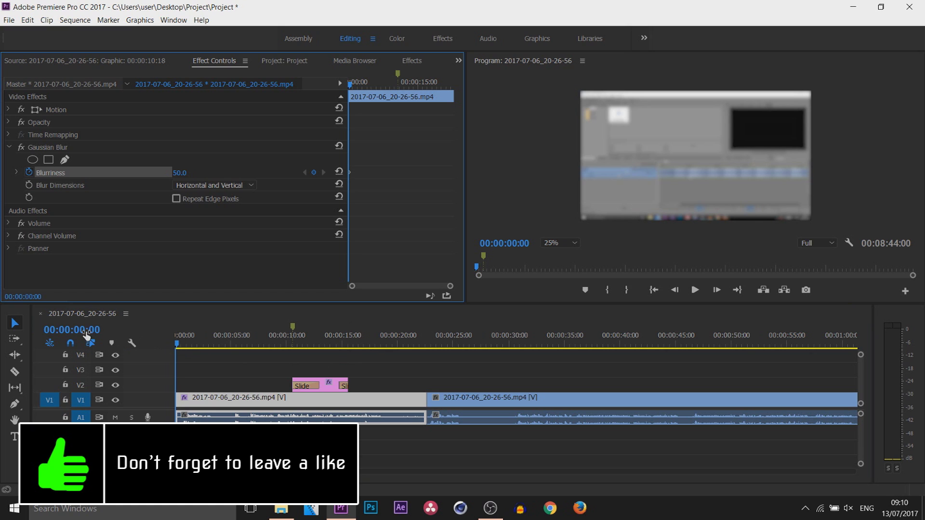
left_click_drag(183, 345, 199, 347)
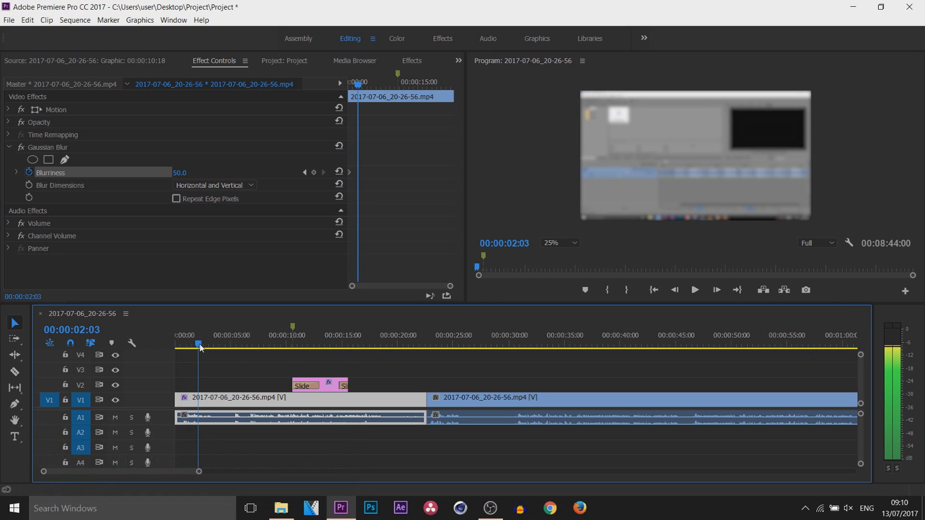
left_click(189, 173)
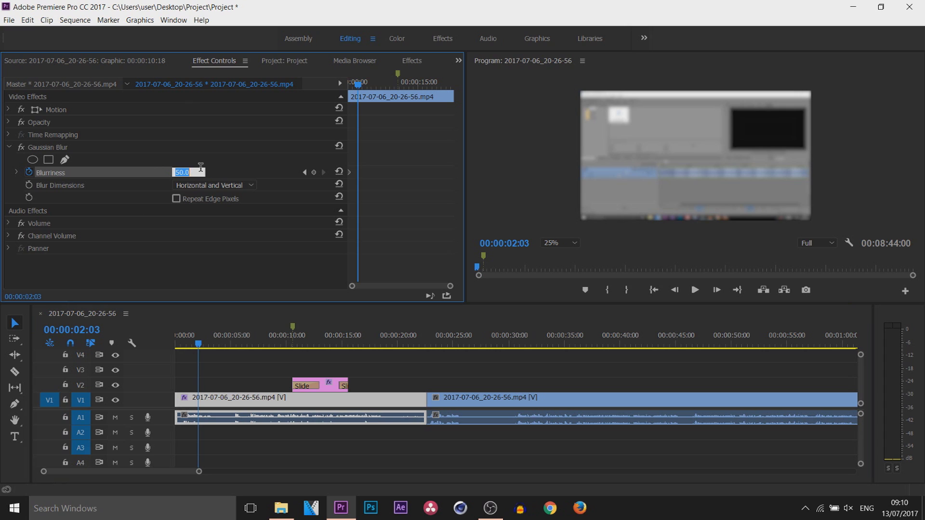
type("0")
key("Return")
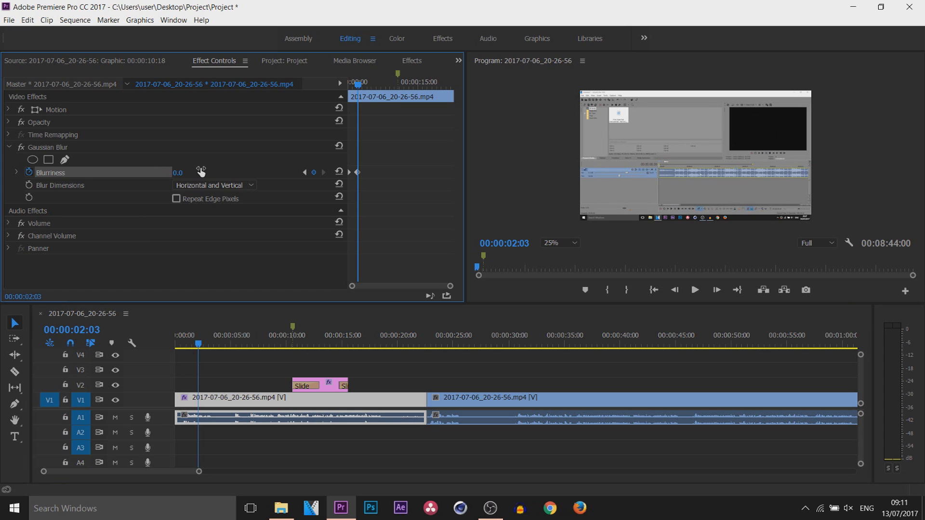
Step: Play the sequence from its start through the blur animation and collapse the Gaussian Blur settings
left_click(202, 351)
key("Home")
left_click(697, 291)
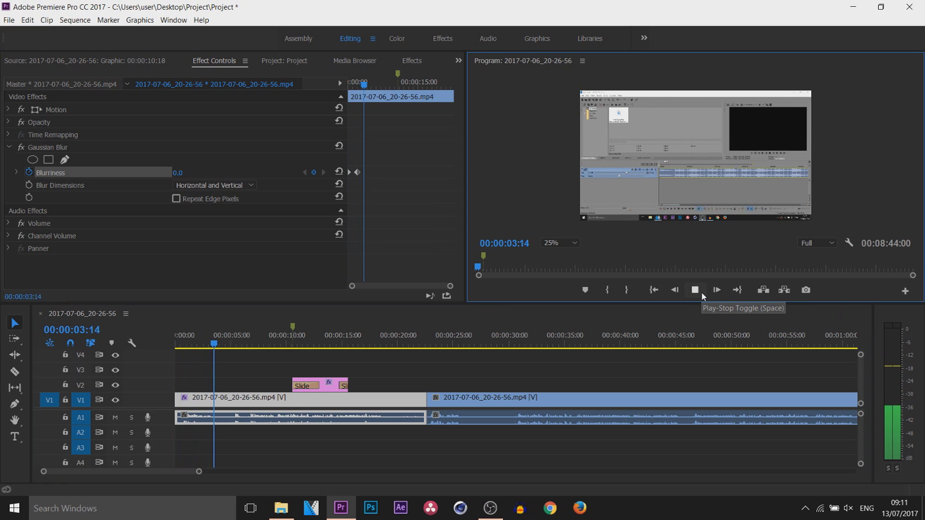
left_click(9, 147)
left_click(229, 391)
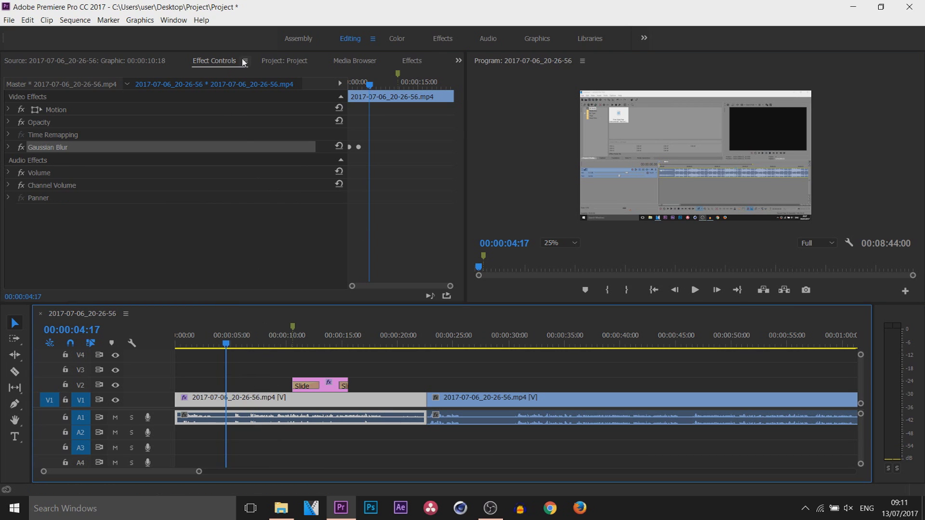
Step: Set the first clip's audio volume level to 6.0 dB and move its keyframe and the playhead to the clip's start
left_click(30, 163)
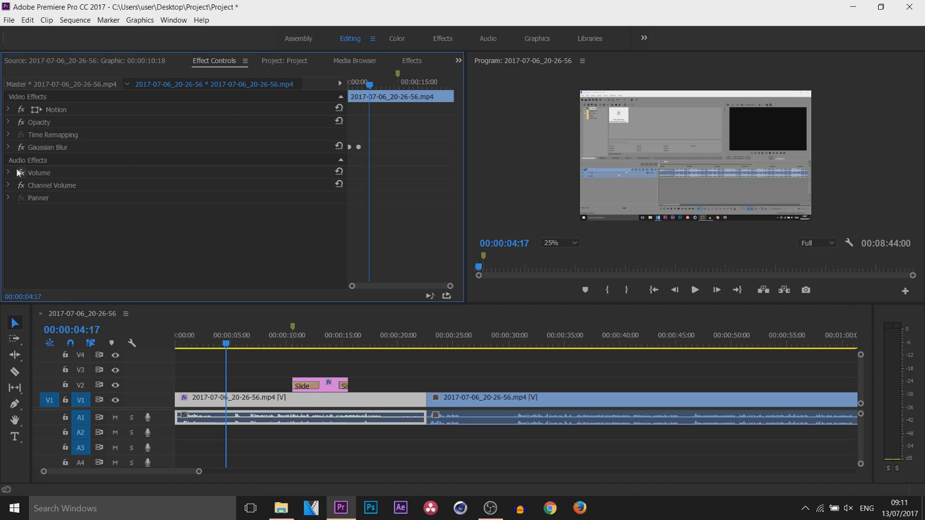
left_click(9, 173)
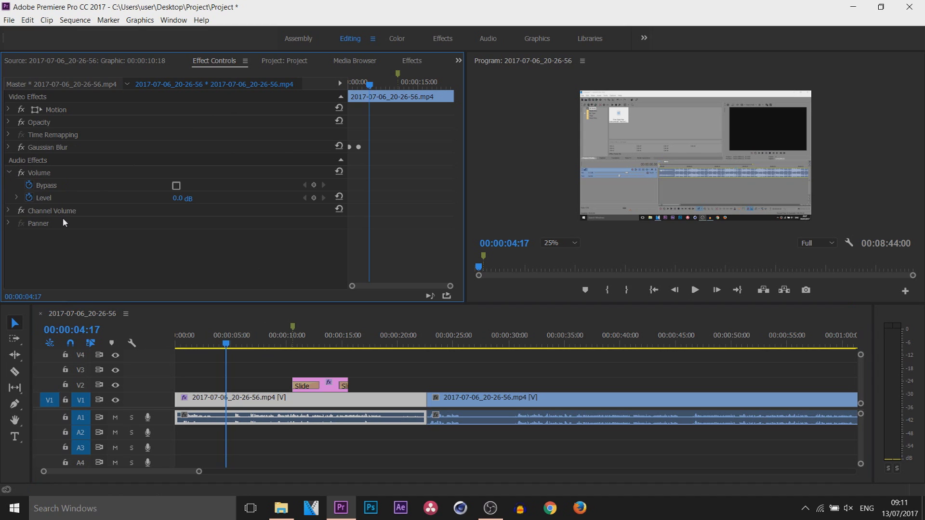
left_click_drag(184, 198, 212, 198)
left_click(28, 198)
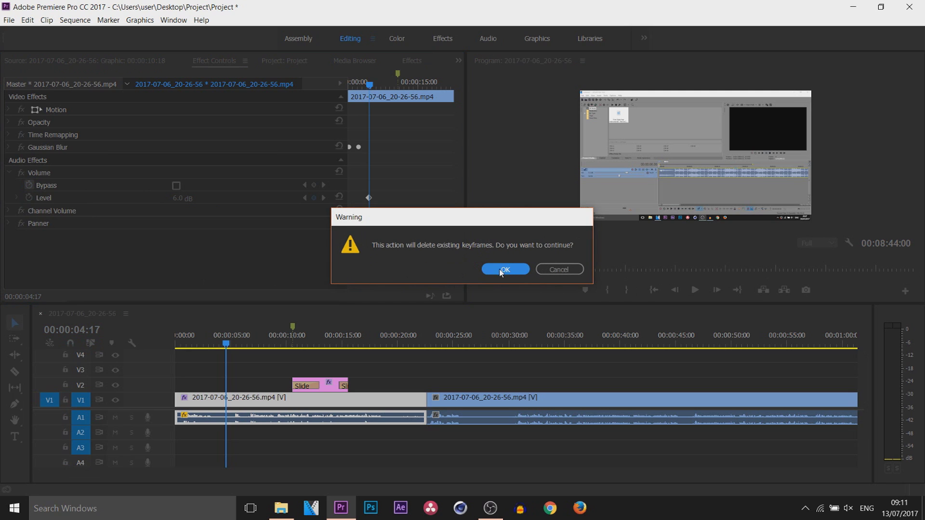
left_click(560, 270)
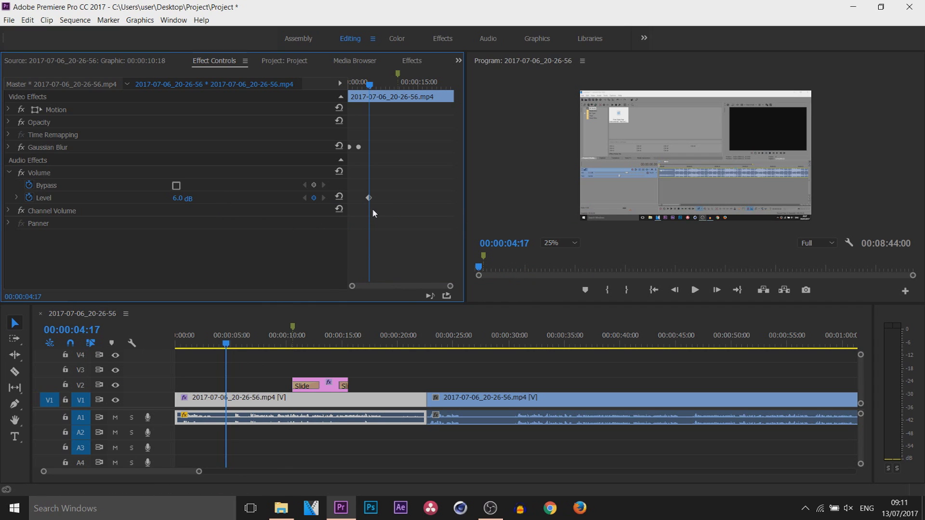
left_click_drag(368, 198, 200, 198)
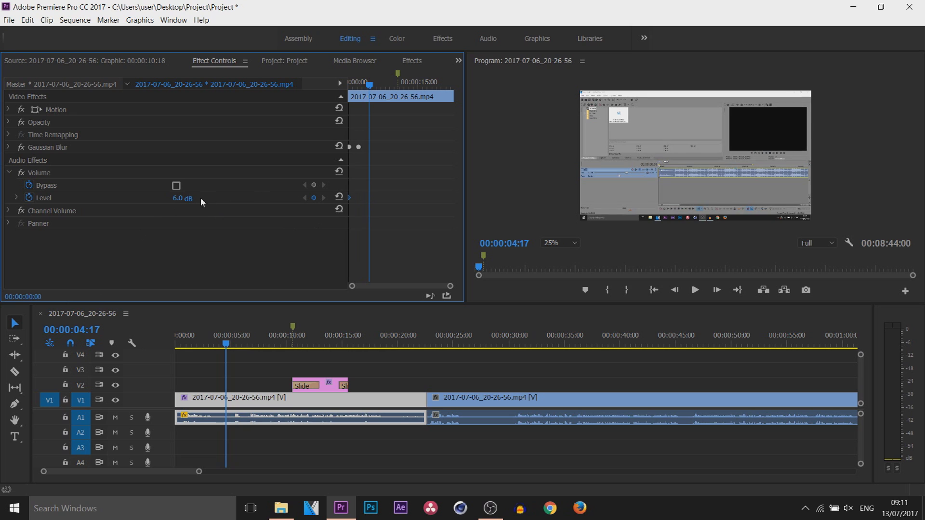
left_click_drag(370, 84, 210, 73)
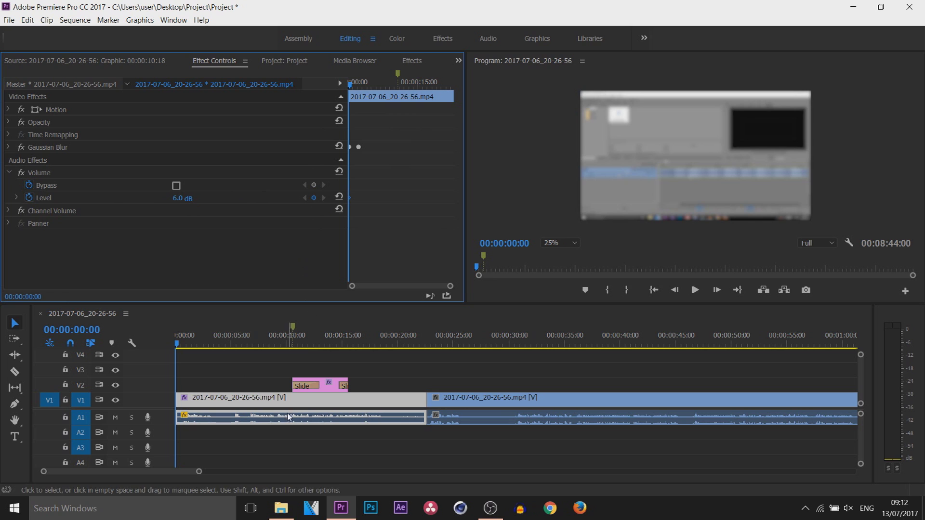
Step: Move the playhead to 00:00:13:11 and switch the visibility of tracks V2 and V1 off and back on
left_click_drag(310, 337, 324, 337)
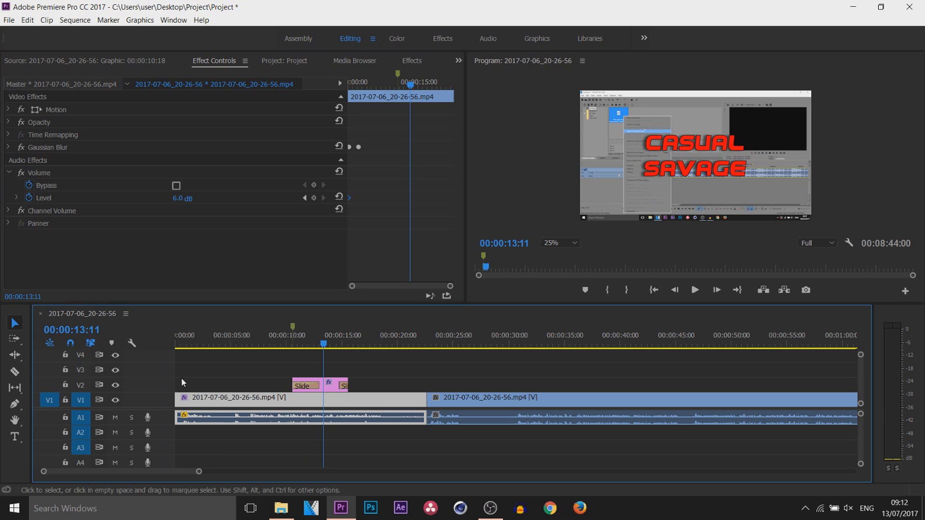
left_click(115, 386)
left_click(115, 386)
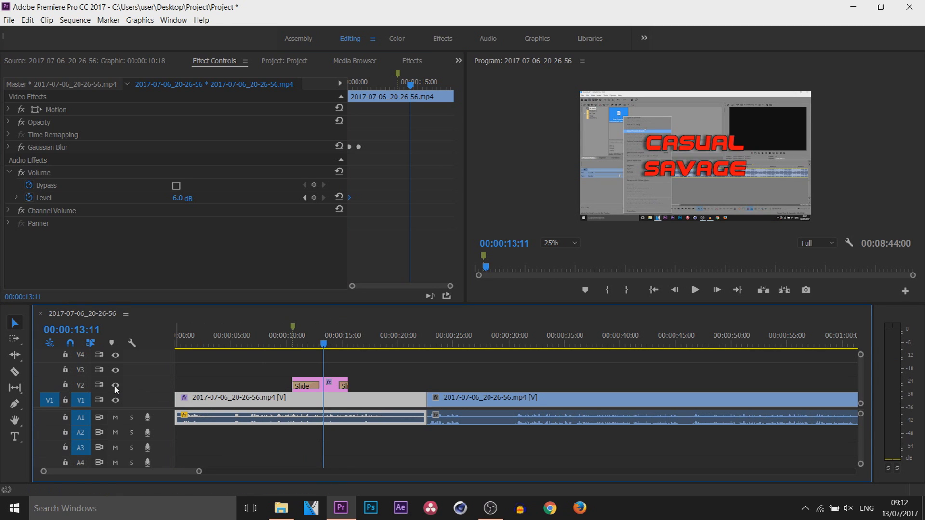
left_click(115, 400)
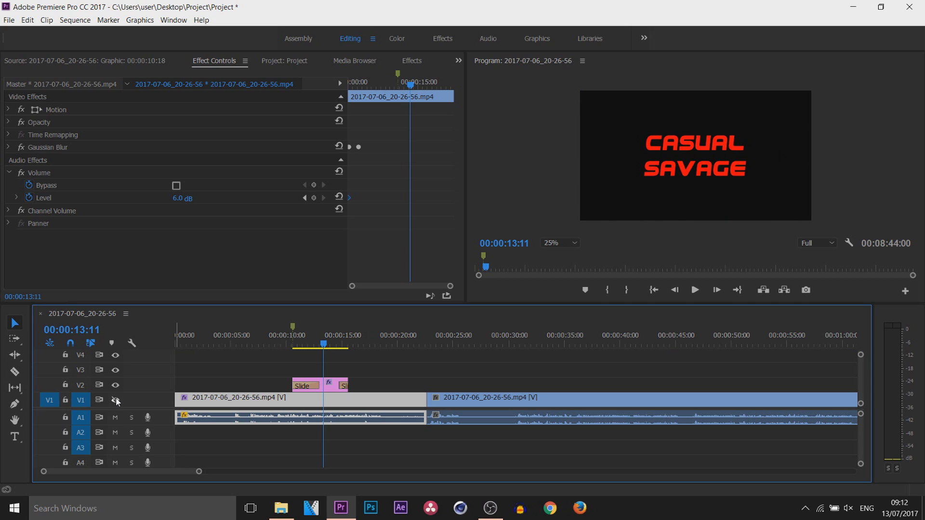
left_click(116, 400)
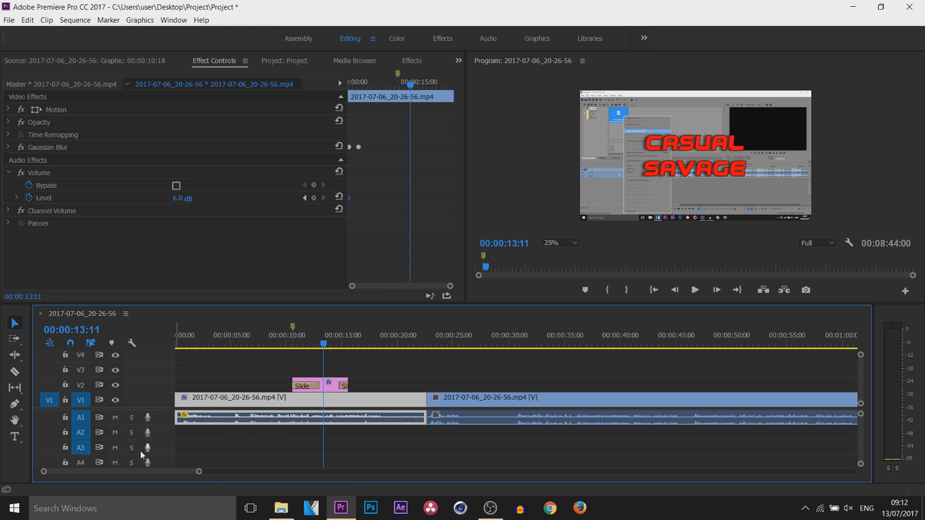
Step: Switch solo on and back off for audio track A2 and fit the whole sequence in the timeline
left_click(131, 433)
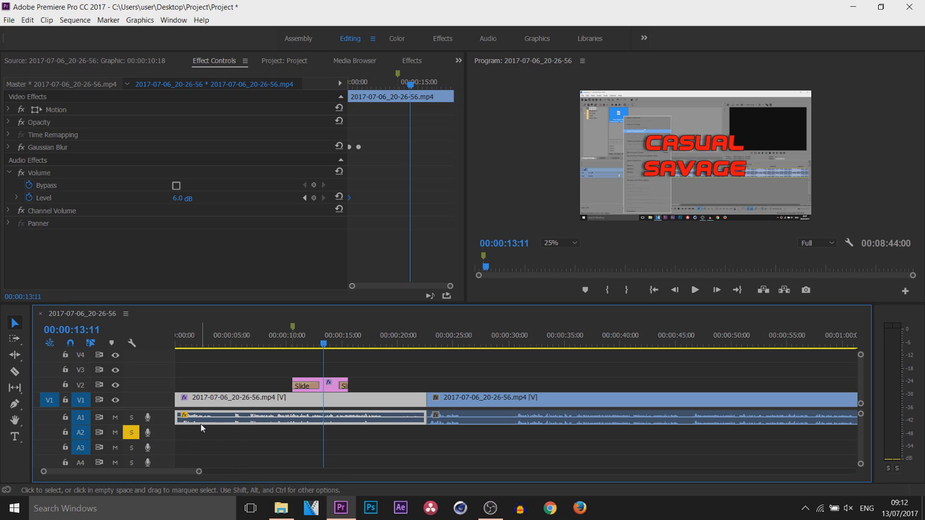
left_click(136, 436)
key("backslash")
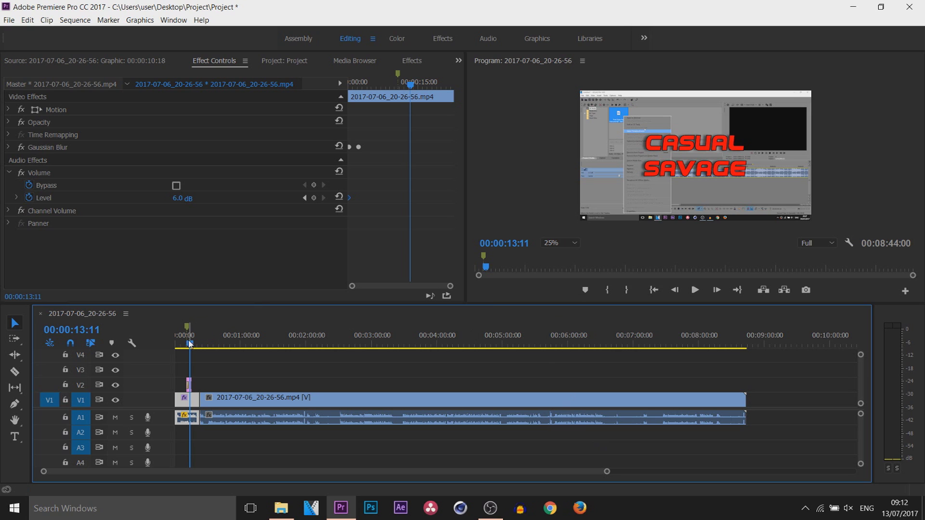
Step: Mark the sequence's In point at 00:00:00:00 and its Out point at 00:08:43:21
left_click_drag(190, 343, 117, 342)
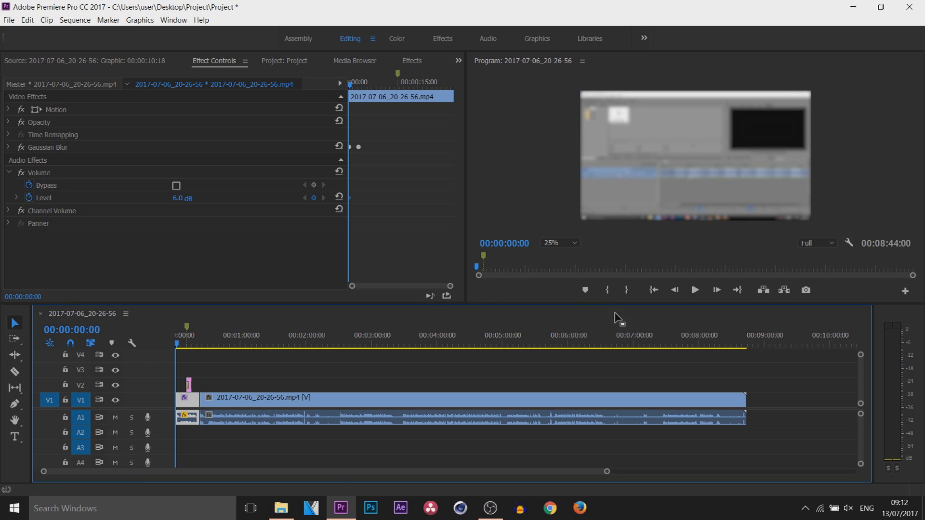
left_click(610, 290)
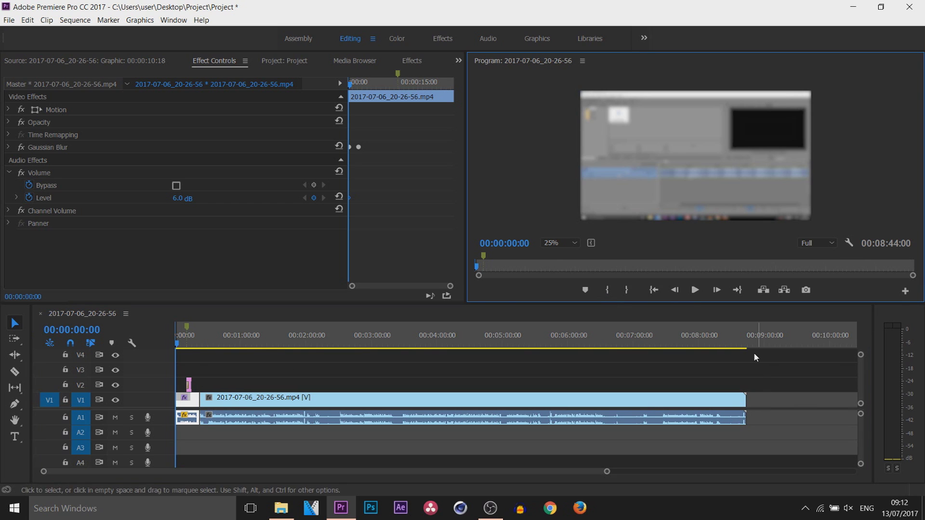
left_click(741, 334)
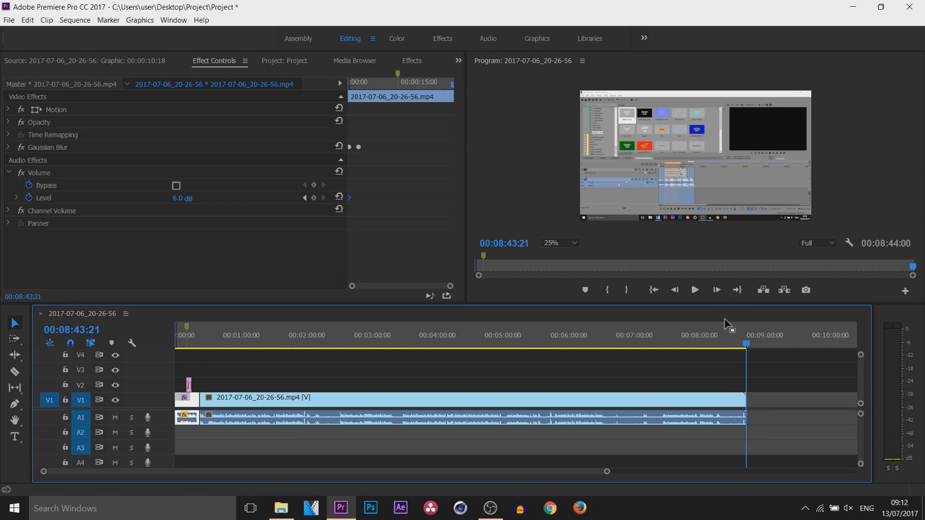
left_click(628, 290)
Step: Extend the sequence's Out point to the exact end of the last clip
left_click(607, 472)
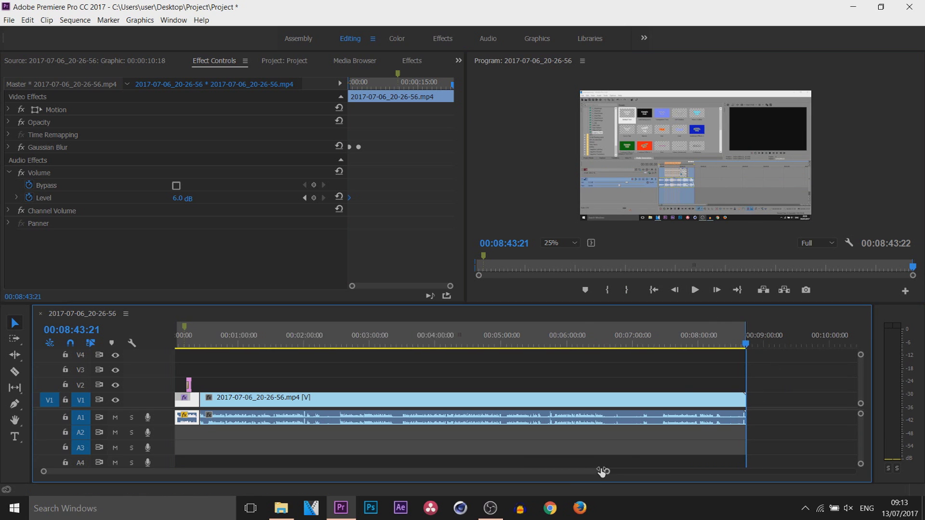
key("equal")
key("equal")
key("equal")
mouse_move(524, 326)
left_mouse_down()
mouse_move(269, 332)
mouse_move(526, 340)
left_mouse_up()
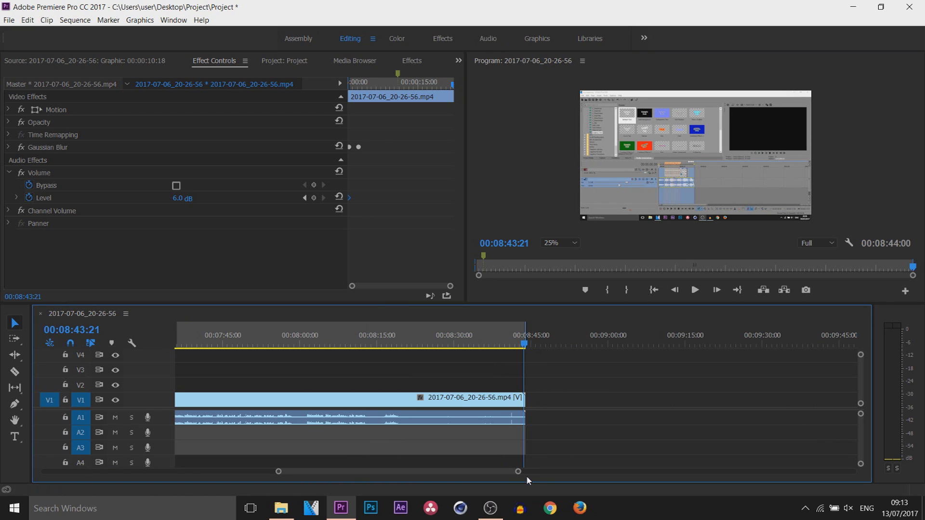
Step: Move the Out point back to the end of the first clip and place the playhead at 00:00:13:14
left_click_drag(519, 474, 733, 464)
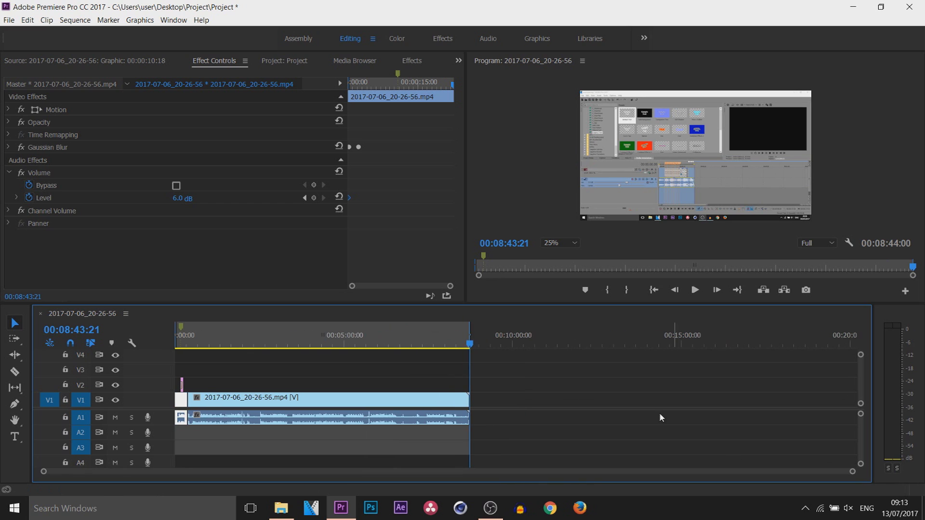
left_click_drag(469, 339, 182, 315)
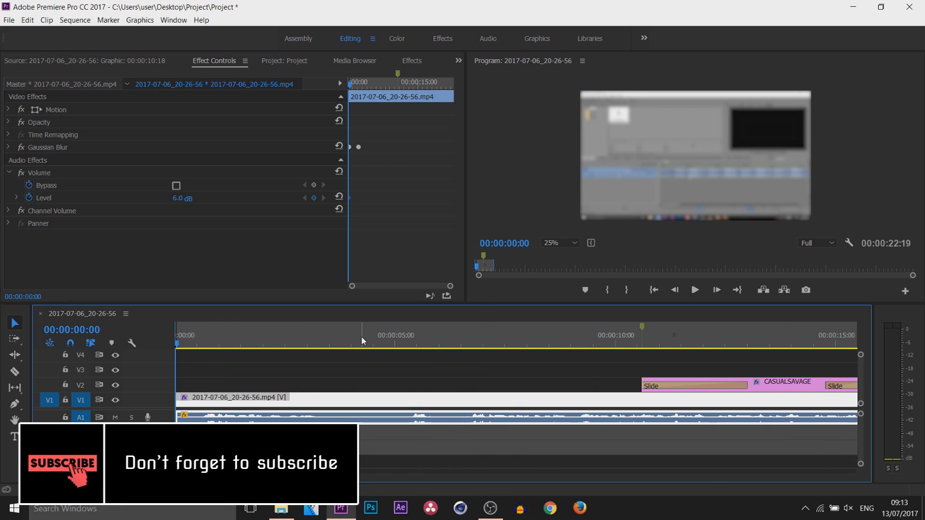
right_click(361, 338)
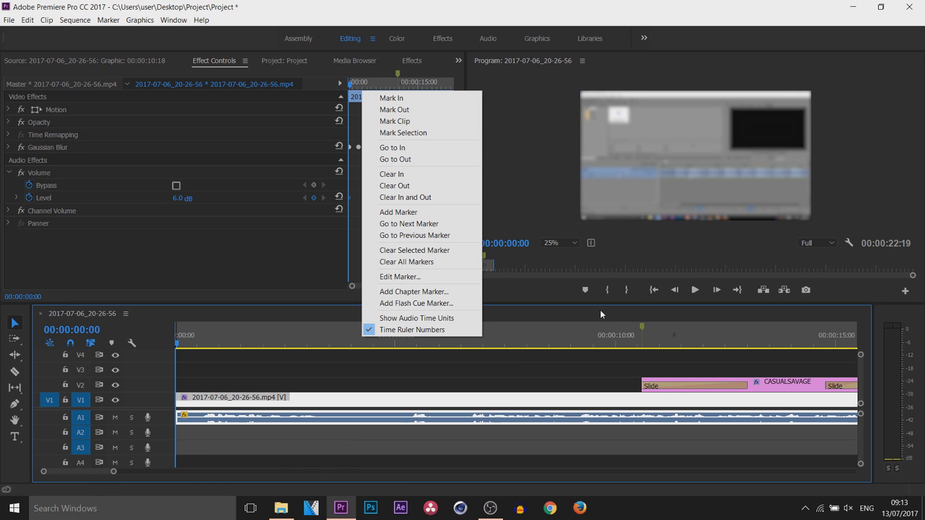
left_click(570, 334)
left_click_drag(113, 472, 181, 473)
left_click(362, 333)
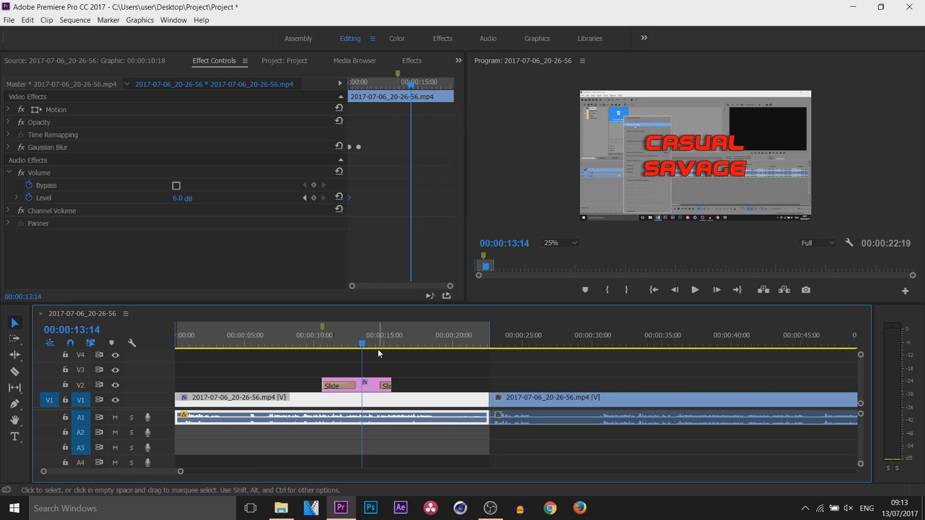
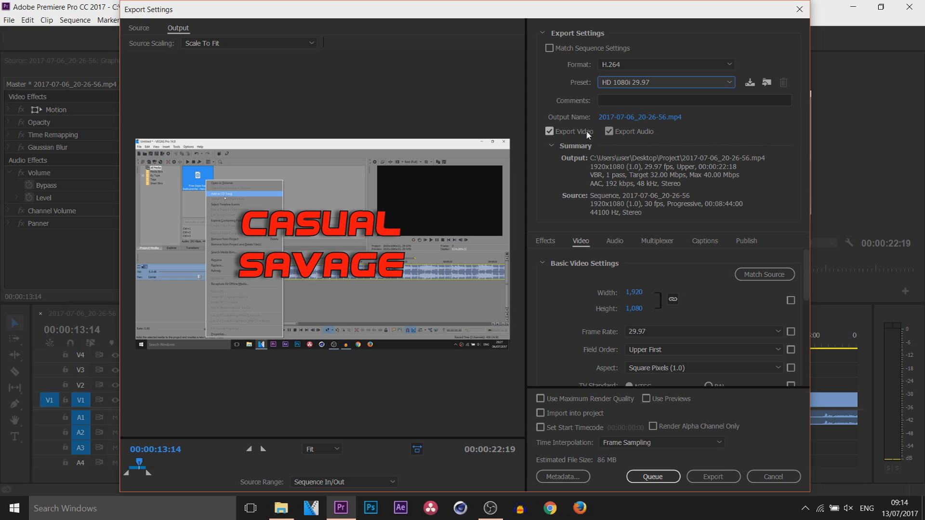
Step: Set the export's output file name to Project in the Project folder on the Desktop
left_click(652, 118)
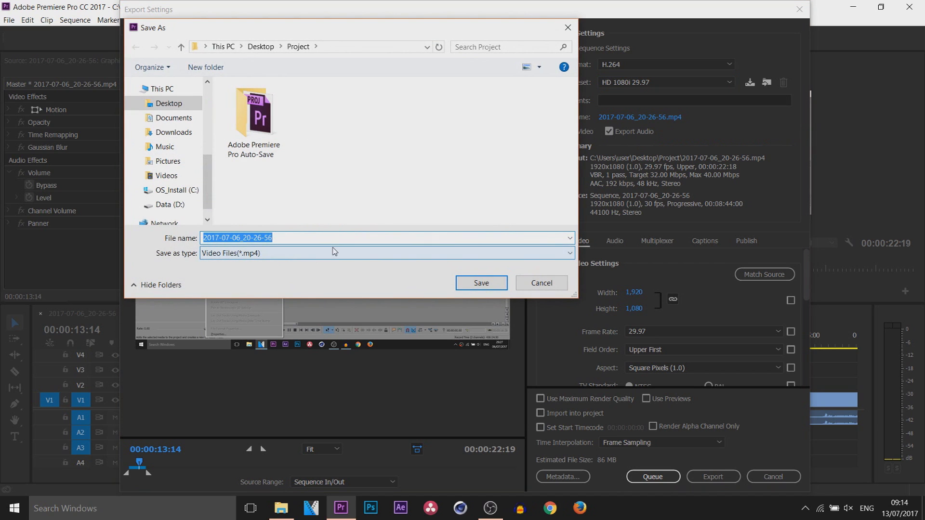
type("Project")
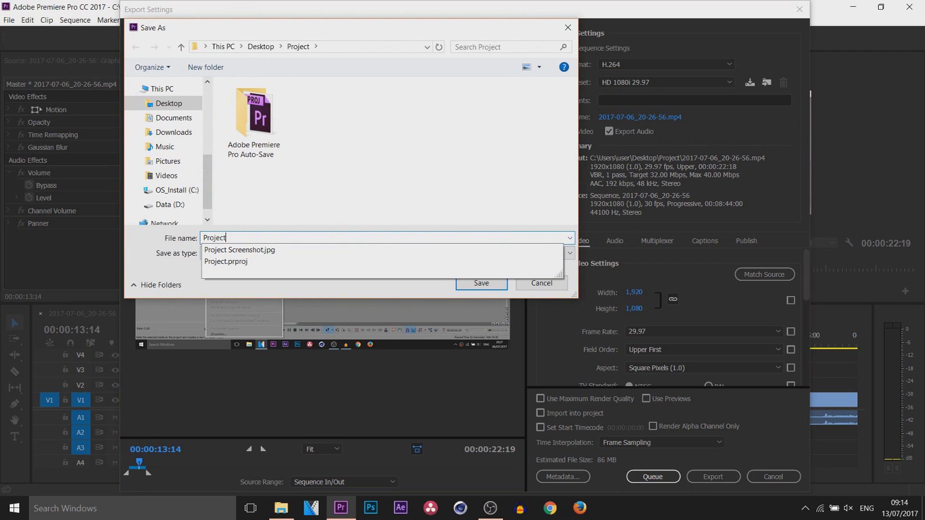
key("Return")
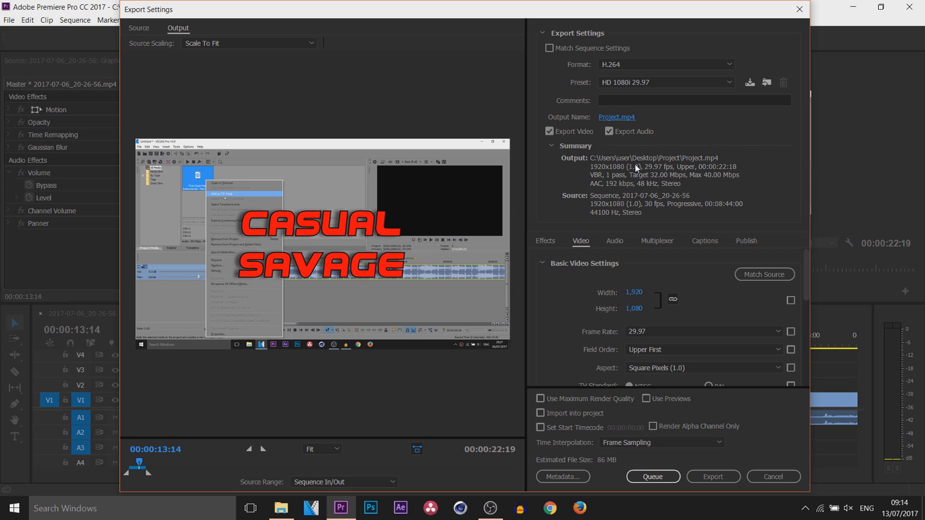
Step: Look through the export's audio, multiplexer, captions, publish and effects settings and enable Use Maximum Render Quality
mouse_move(807, 283)
left_mouse_down()
mouse_move(803, 389)
mouse_move(804, 278)
left_mouse_up()
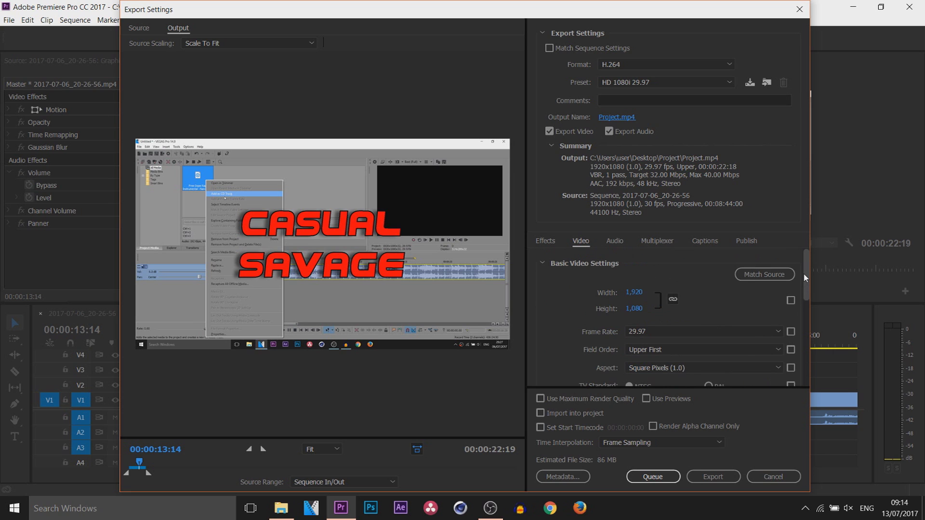
left_click(621, 240)
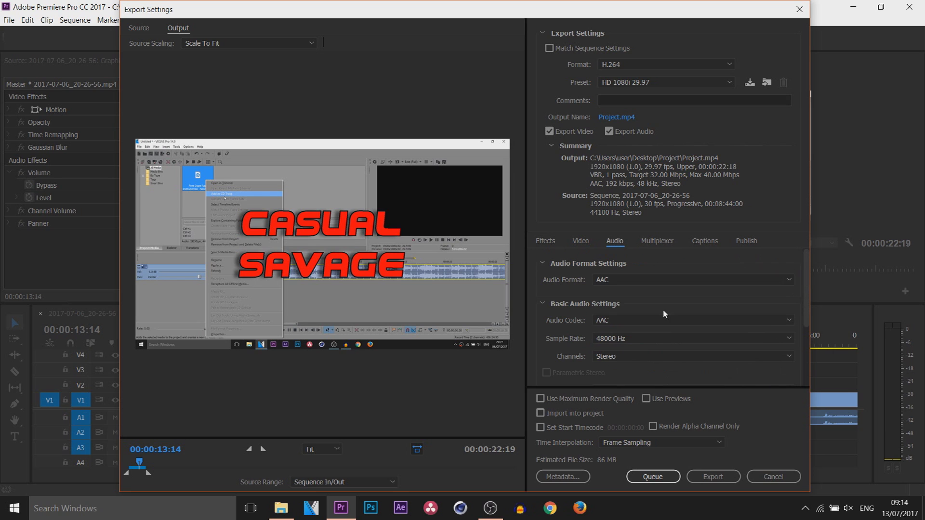
left_click(659, 242)
left_click(705, 242)
left_click(743, 243)
left_click(546, 243)
left_click_drag(807, 266, 803, 371)
left_click(580, 397)
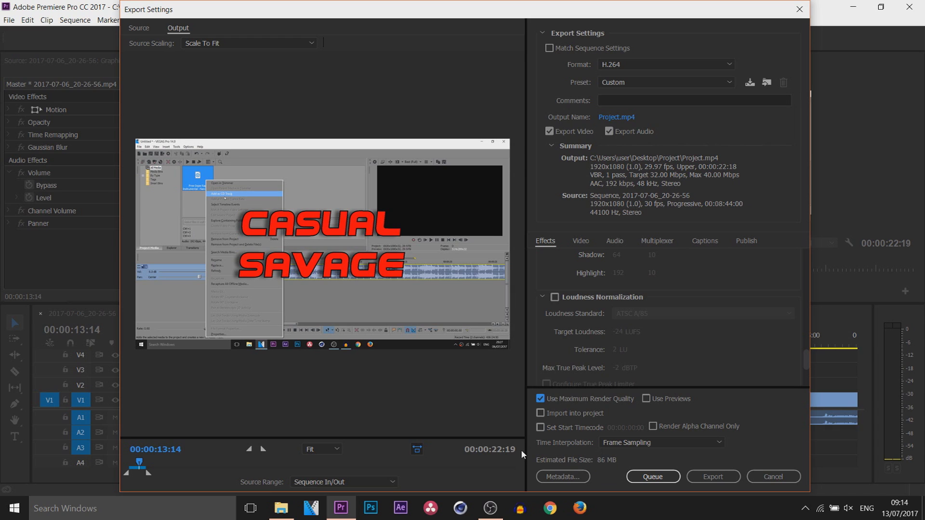
Step: Set the video's target bitrate to 8.86 Mbps and maximum bitrate to 14.21 Mbps, and start the export
left_click(581, 241)
left_click_drag(803, 295, 805, 371)
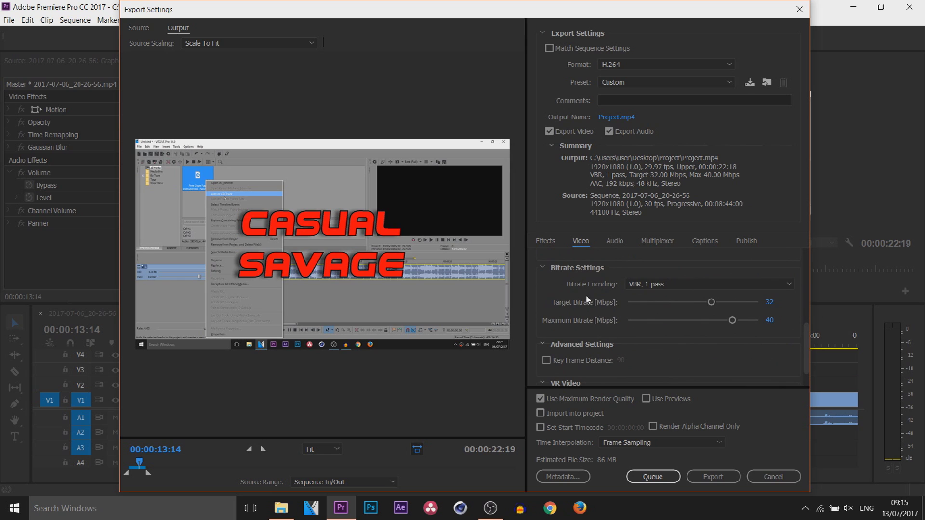
left_click(665, 302)
left_click_drag(732, 320, 692, 320)
left_click_drag(652, 302, 651, 302)
left_click(666, 320)
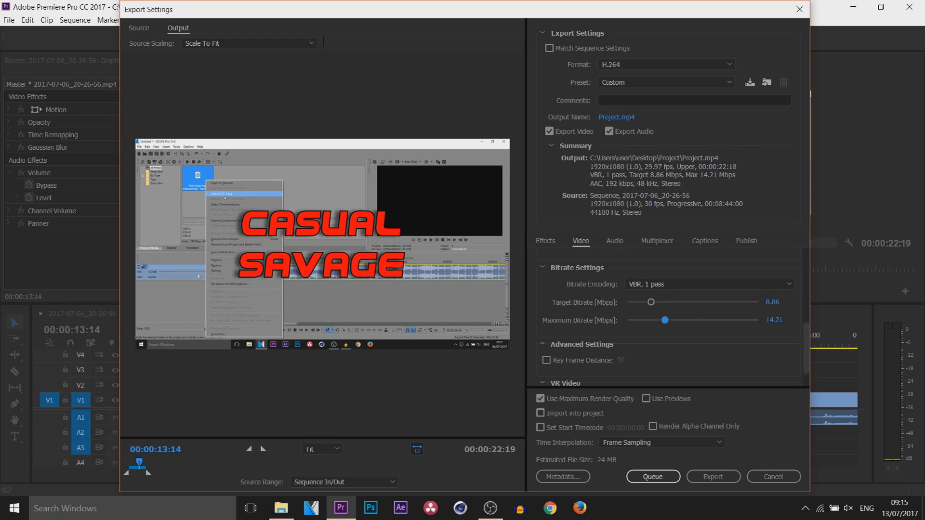
left_click(705, 478)
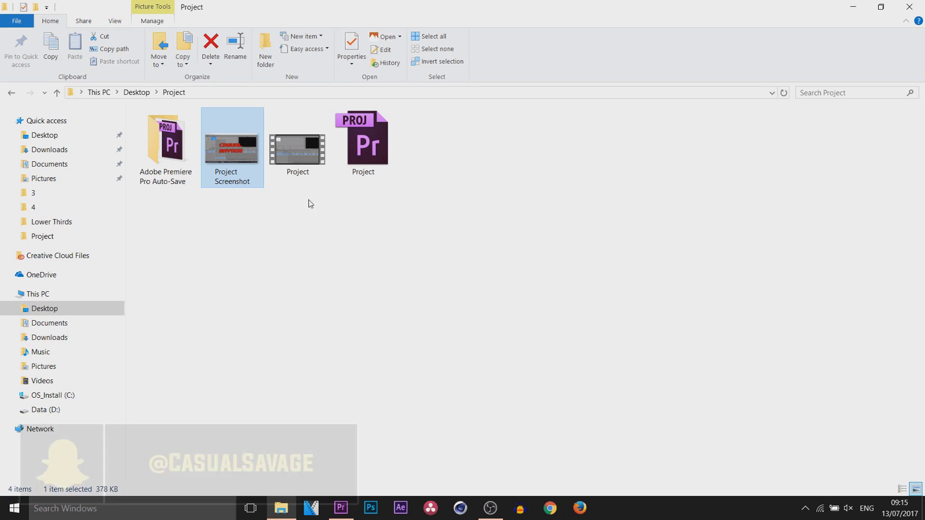
Step: View the file properties of the exported Project video in File Explorer and play the video, leaving full screen at the end
left_click(302, 155)
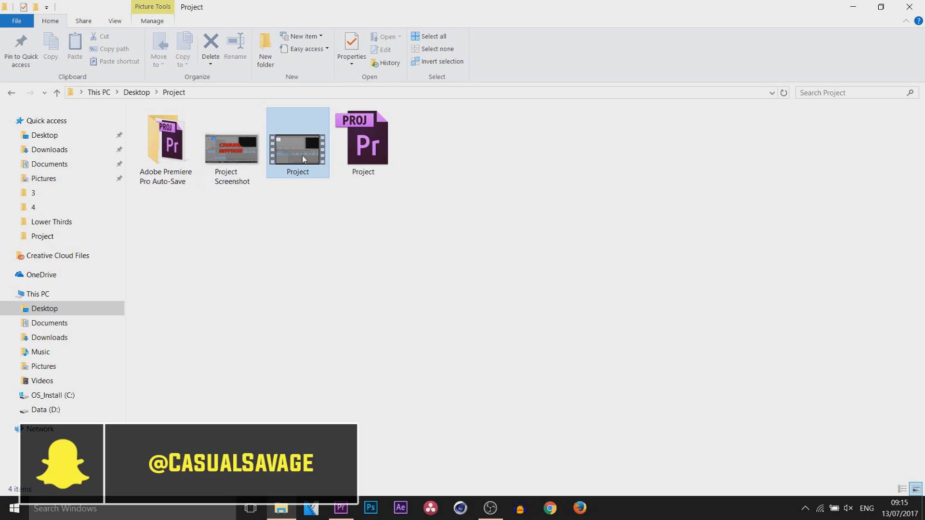
right_click(302, 156)
left_click(347, 486)
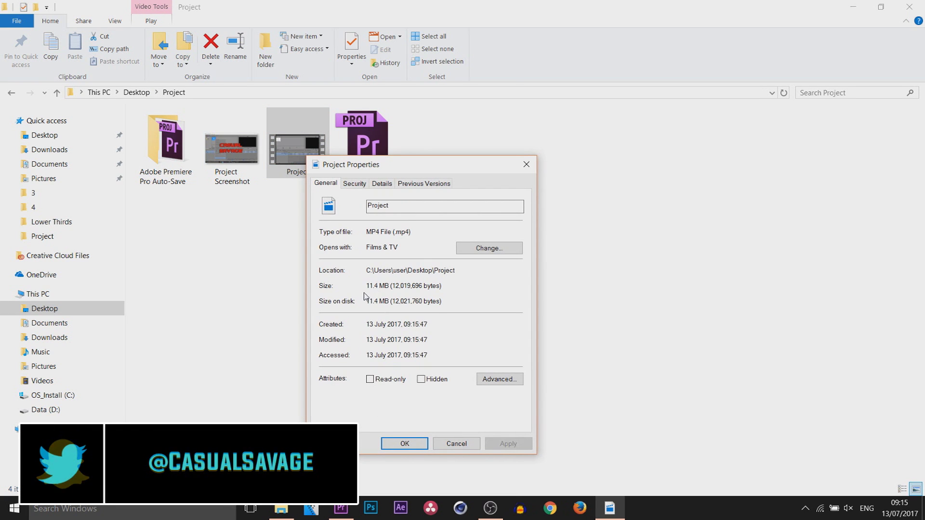
left_click(417, 442)
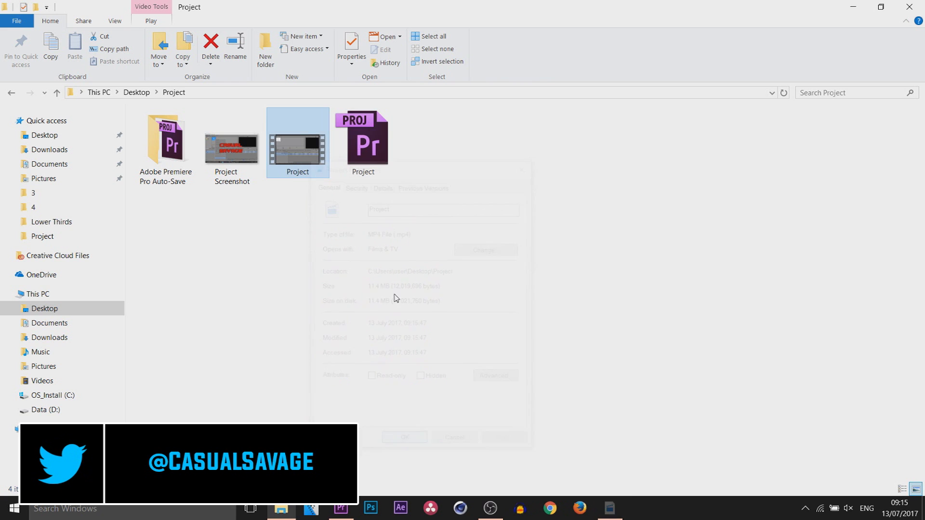
double_click(308, 134)
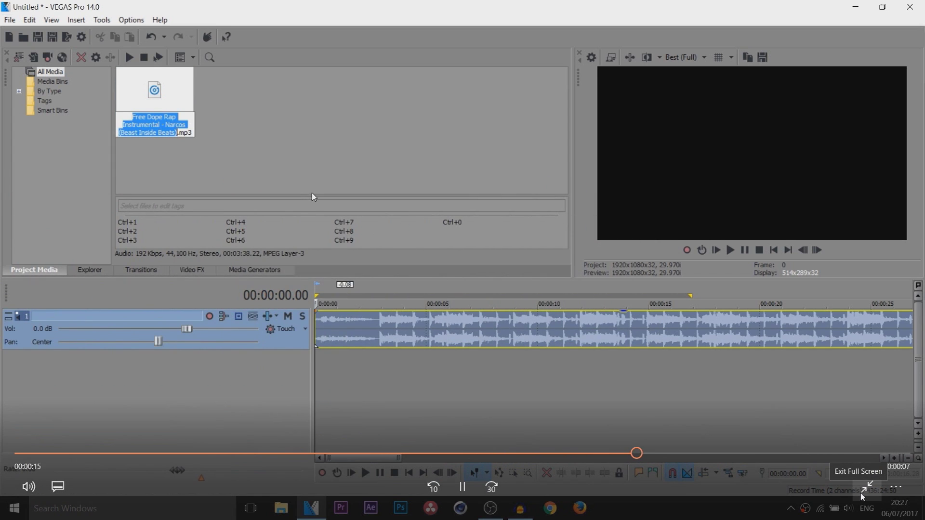
left_click(860, 493)
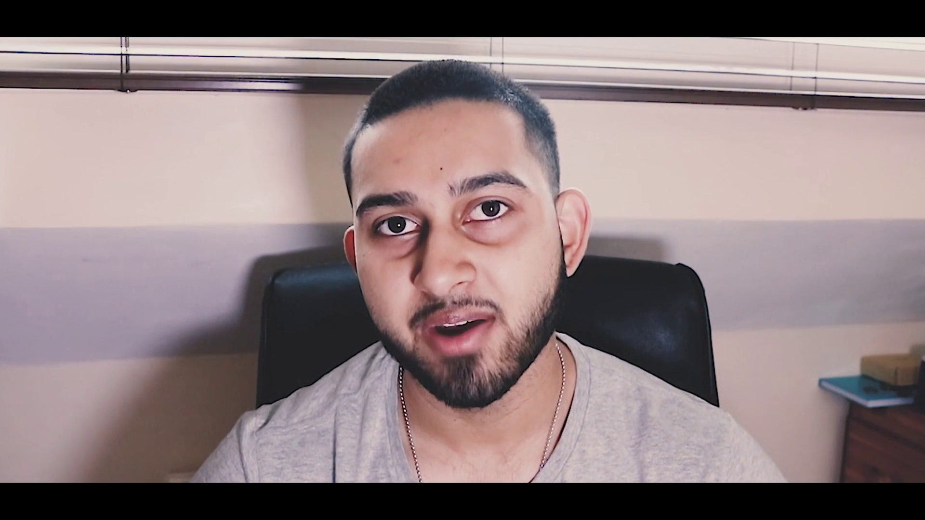